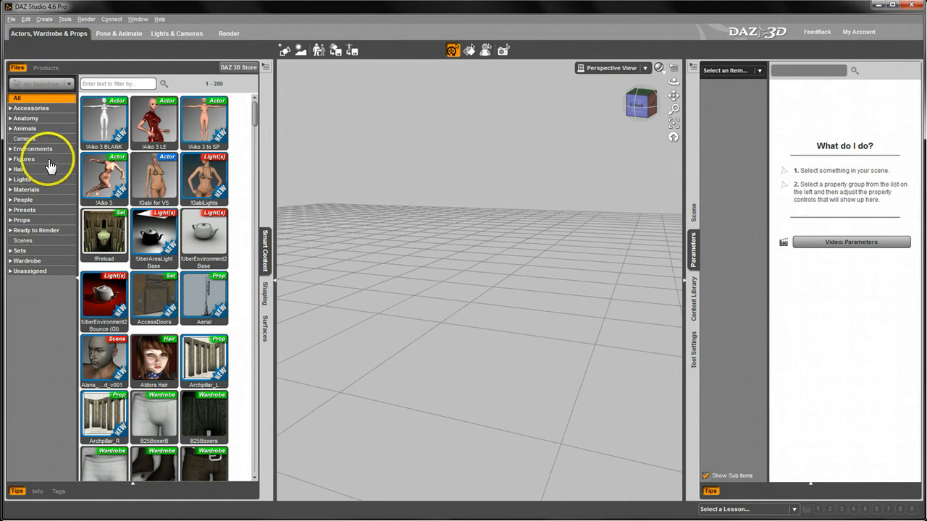
Load the Millennium Cat figure from the Animals category into the empty scene.
left_click(27, 129)
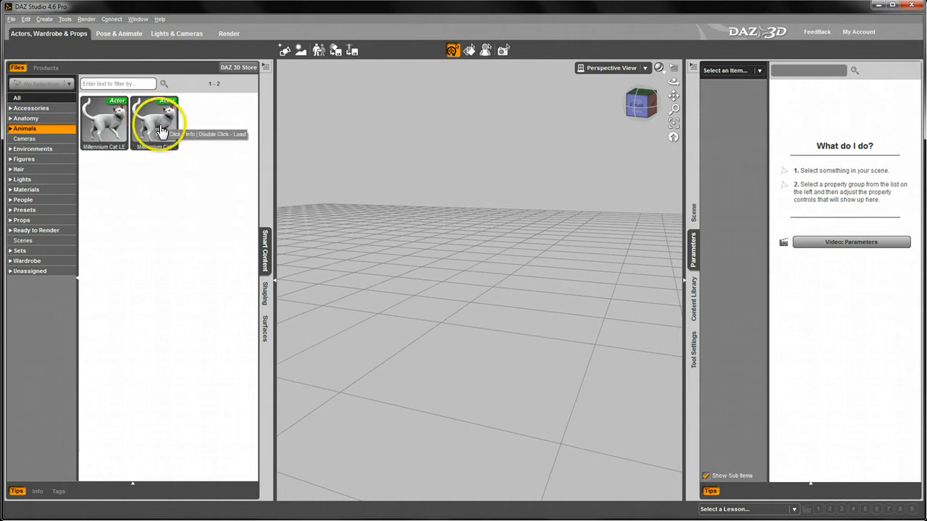
left_click_drag(157, 118, 471, 299)
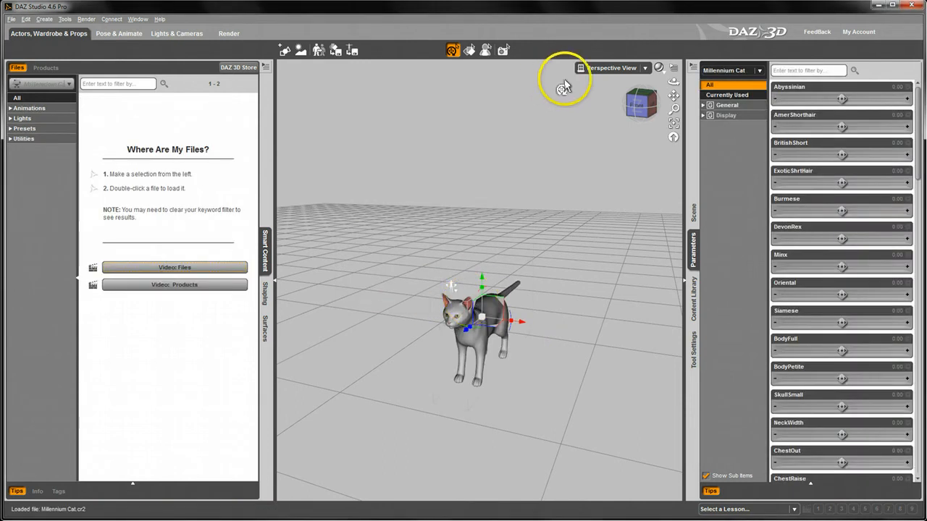
left_click(673, 122)
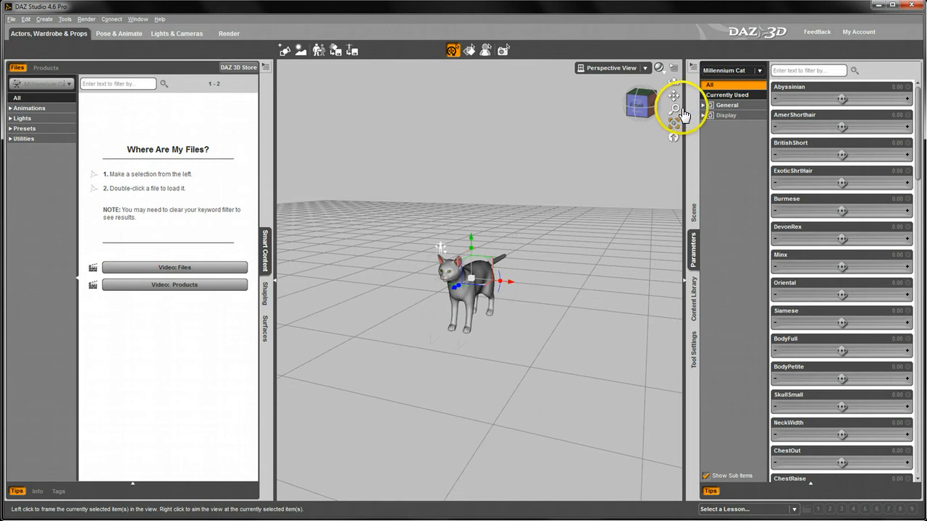
left_click_drag(673, 108, 408, 223)
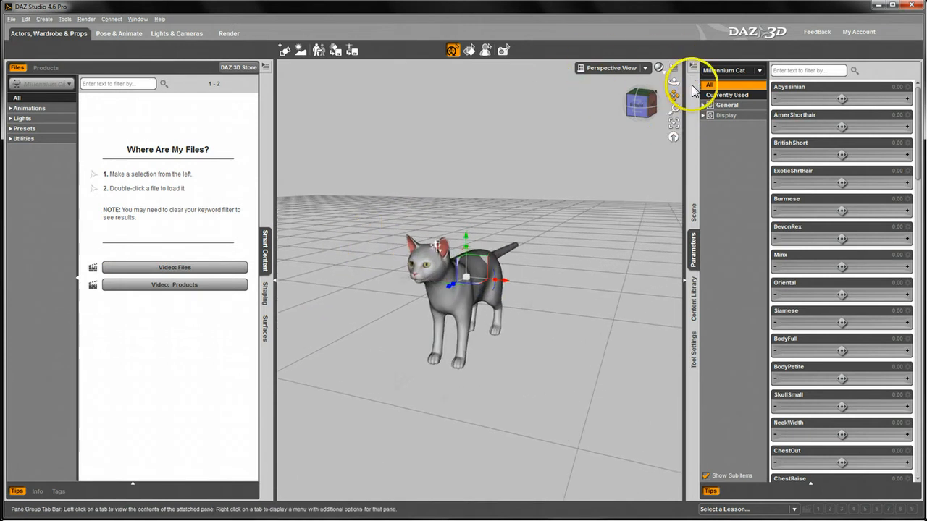
left_click_drag(673, 82, 408, 221)
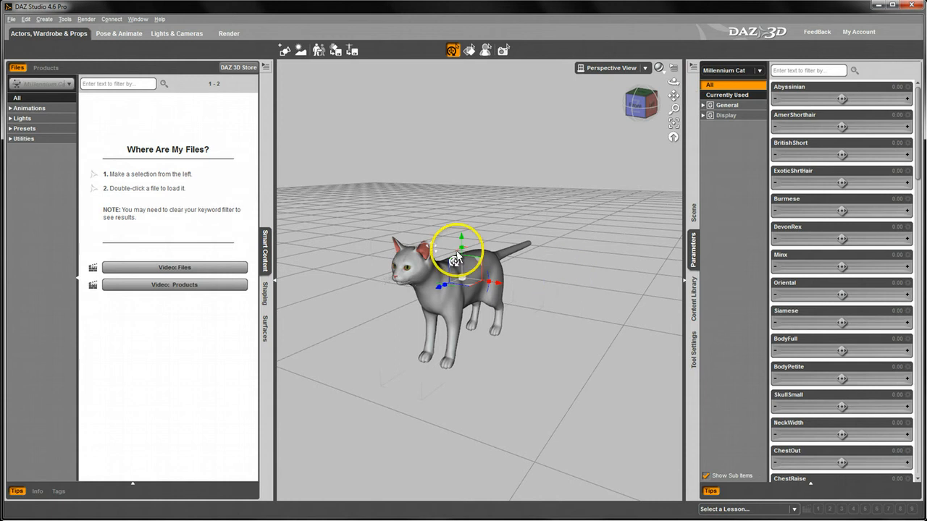
Apply the Calico material preset to the Millennium Cat.
left_click(417, 284)
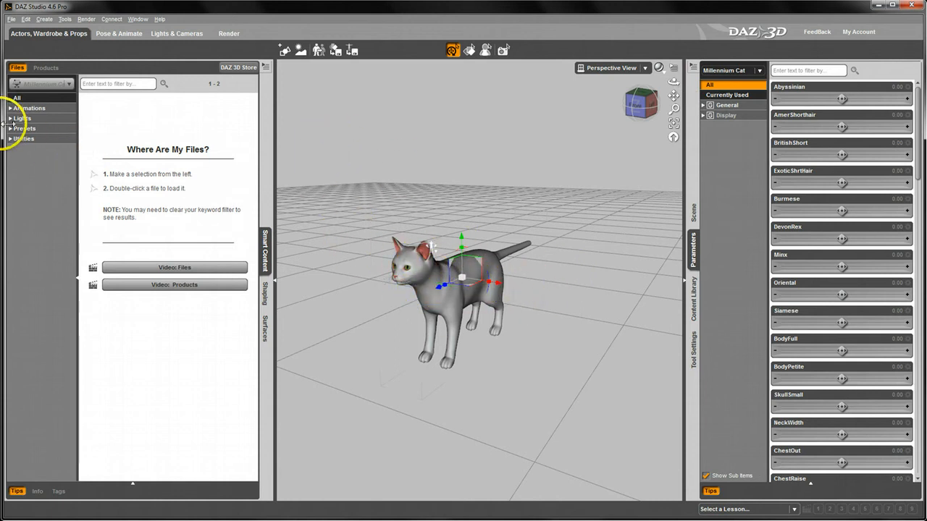
left_click(24, 128)
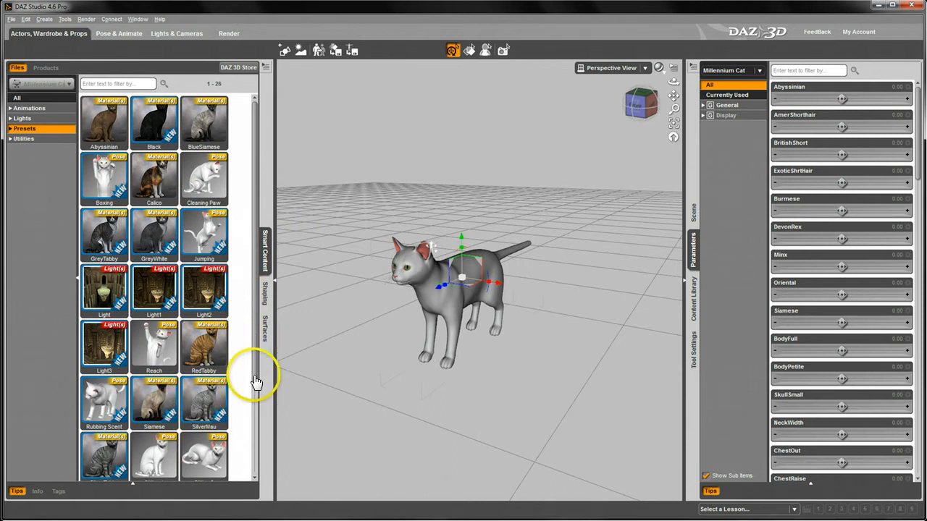
scroll(251, 406, "down", 5)
scroll(245, 258, "up", 3)
scroll(245, 258, "up", 1)
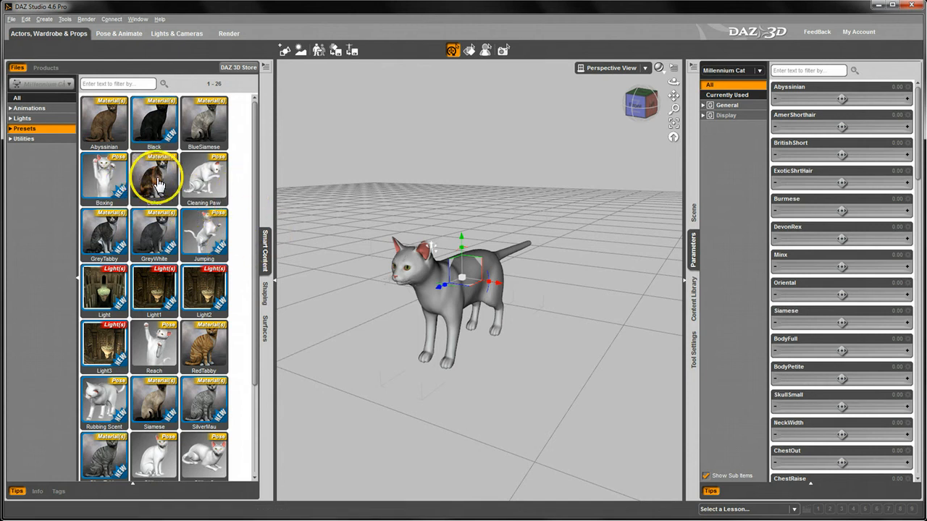
double_click(158, 184)
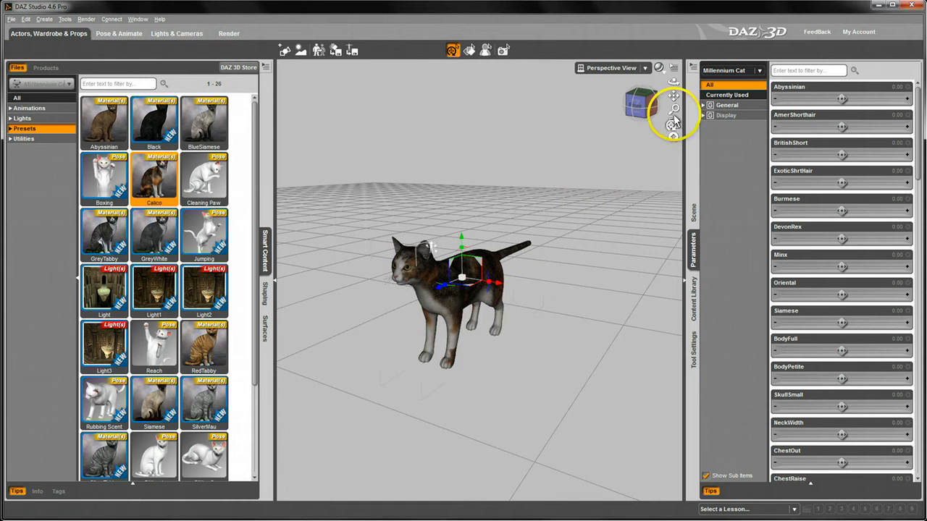
Select the cat's head and limit its parameters to the Morphs group.
left_click_drag(674, 109, 408, 221)
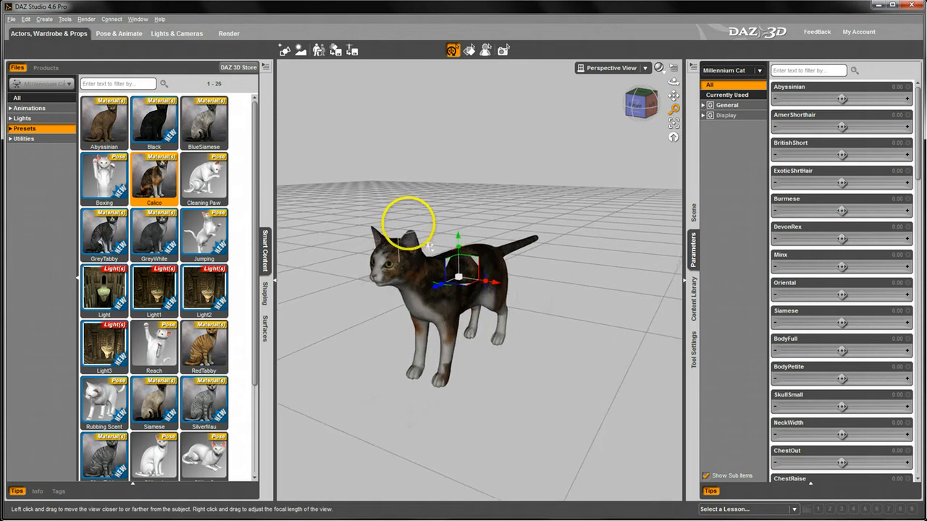
left_click_drag(637, 112, 114, 218)
left_click_drag(461, 248, 409, 224)
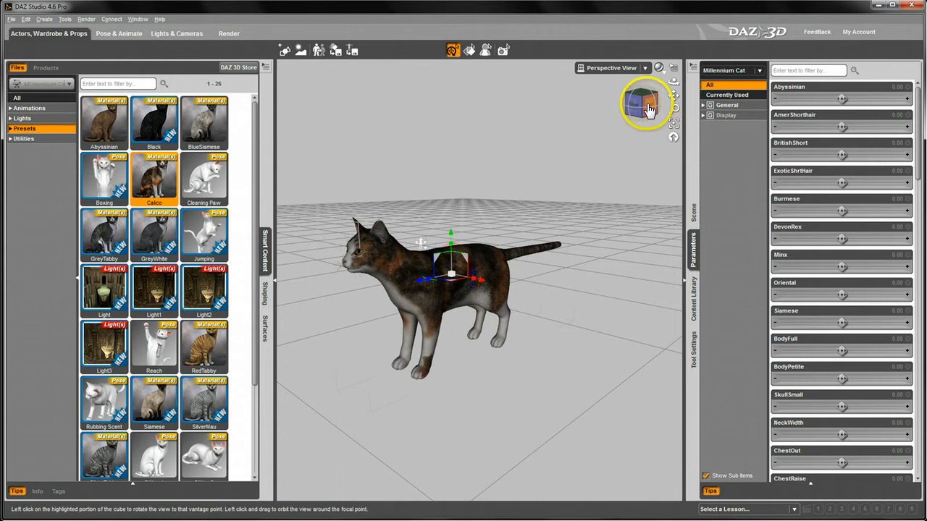
mouse_move(421, 223)
left_mouse_down()
mouse_move(397, 213)
mouse_move(408, 220)
left_mouse_up()
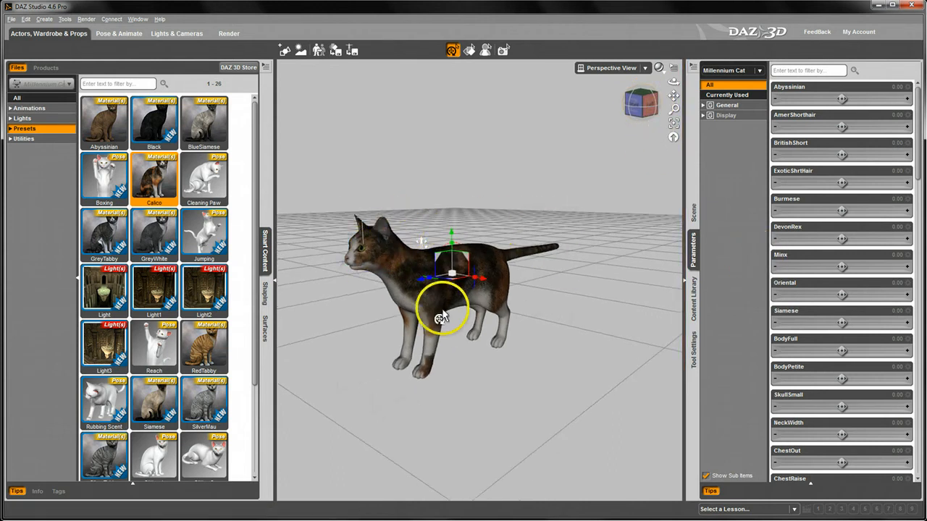
left_click(371, 259)
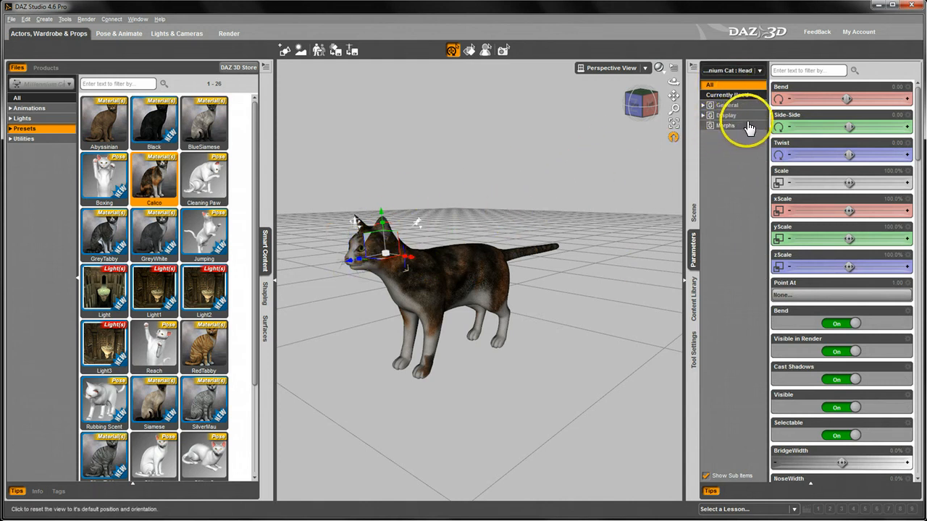
left_click(724, 128)
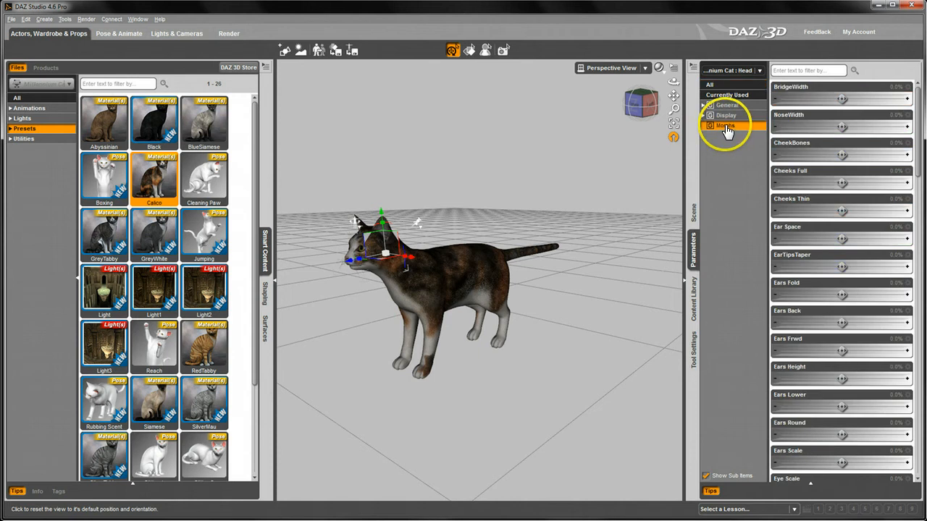
Try the head's OpenMouth morph at 34.6%, 57.5% and 92.7%, and reset it to 0%.
left_click_drag(918, 115, 921, 298)
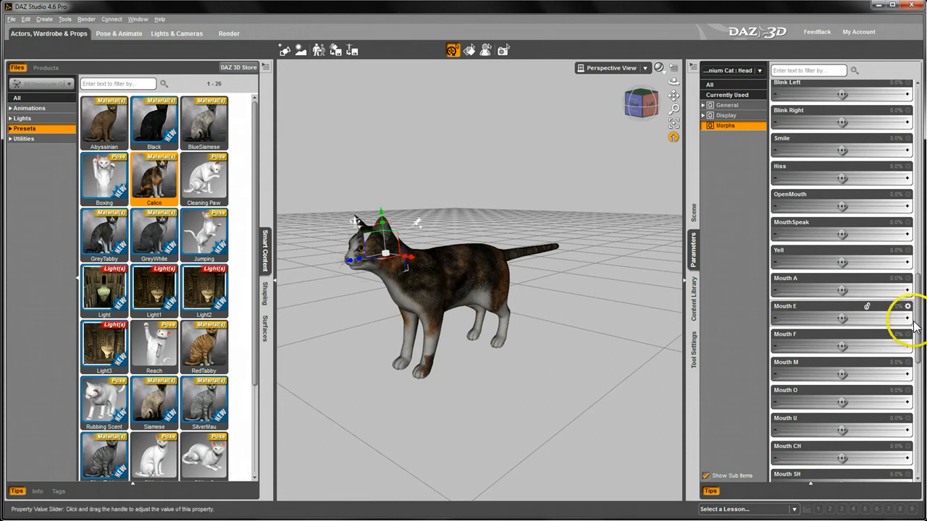
left_click_drag(918, 337, 920, 308)
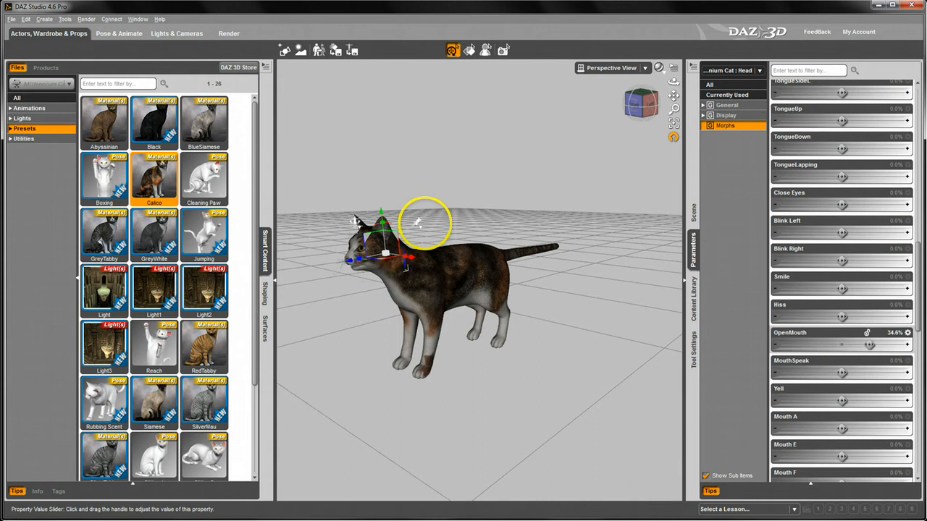
left_click_drag(869, 344, 875, 345)
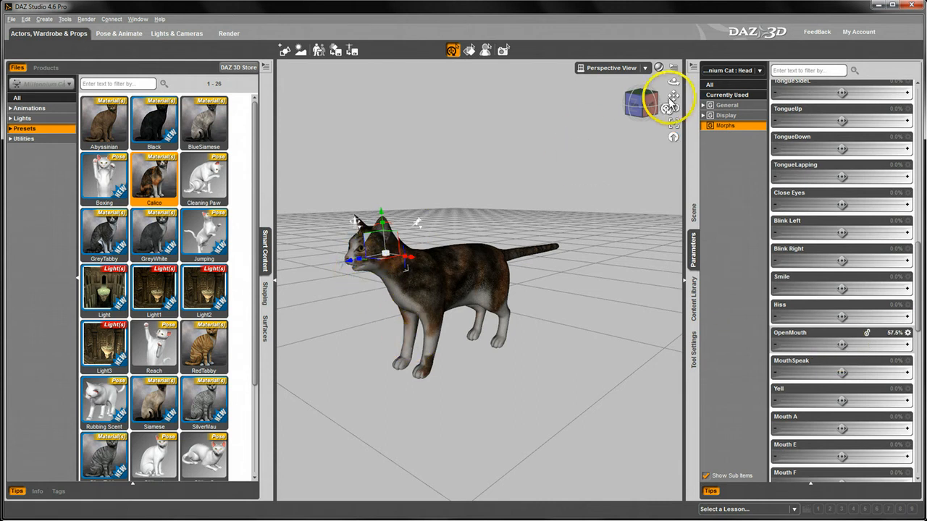
left_click(673, 125)
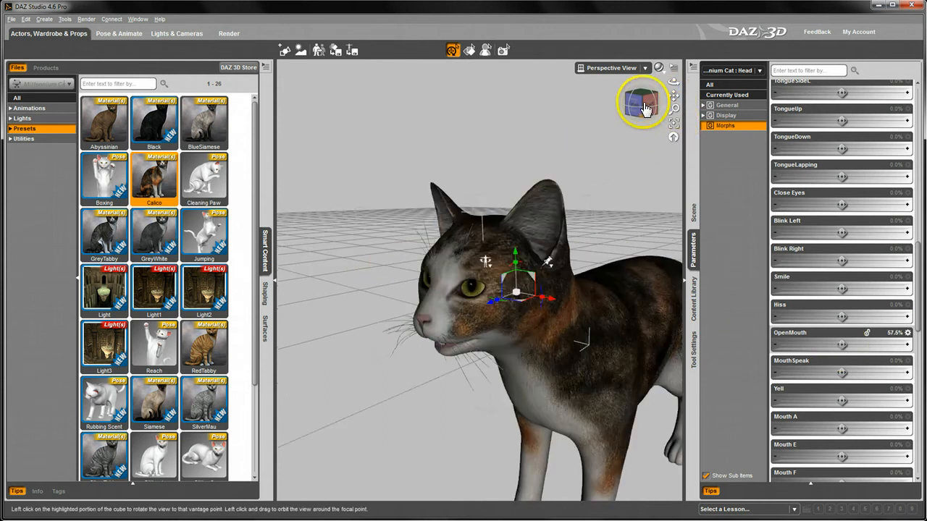
left_click_drag(637, 110, 670, 163)
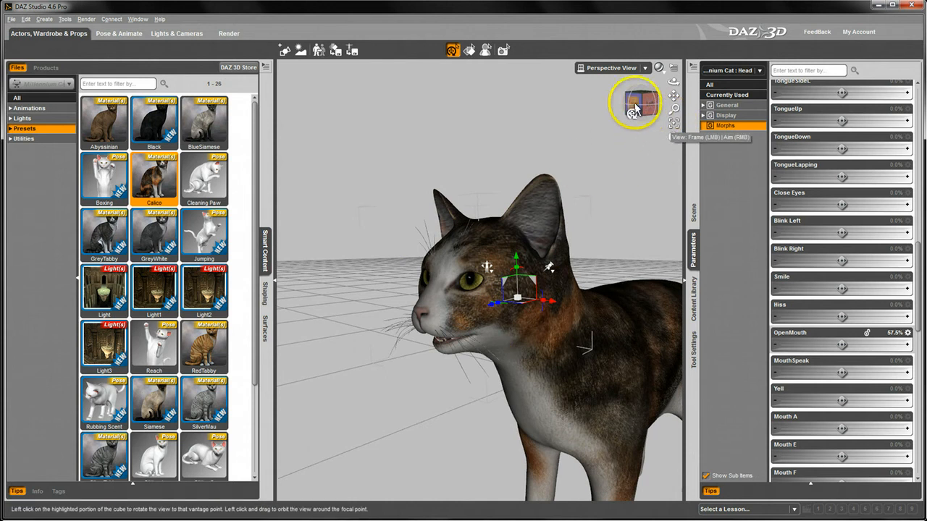
left_click_drag(635, 108, 412, 217)
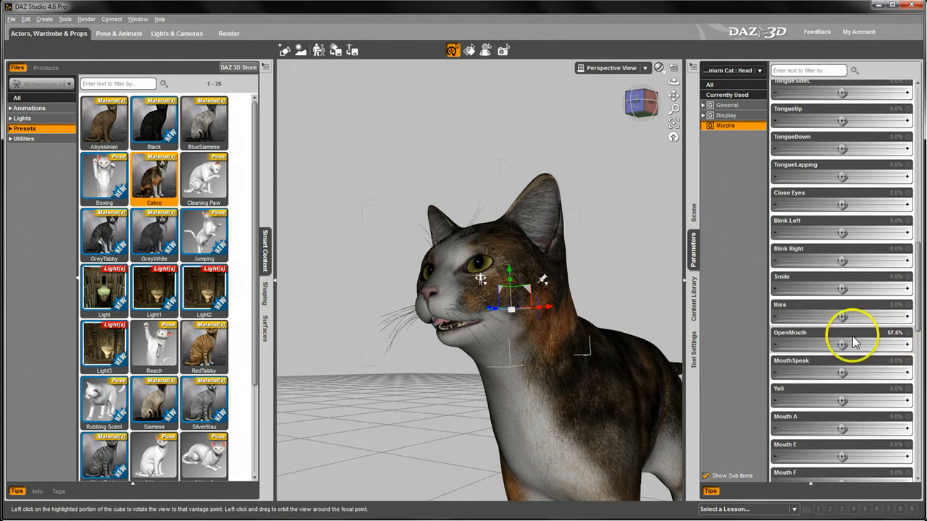
left_click_drag(853, 341, 900, 331)
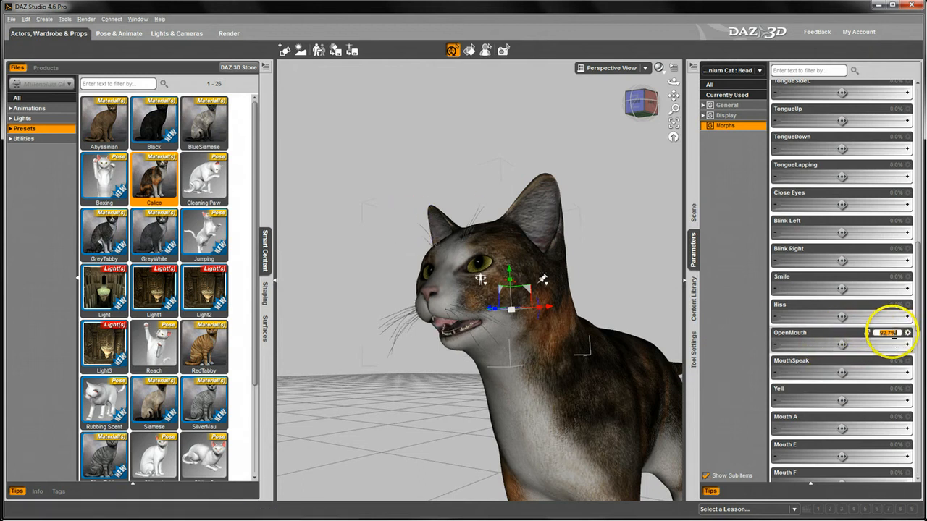
key("Return")
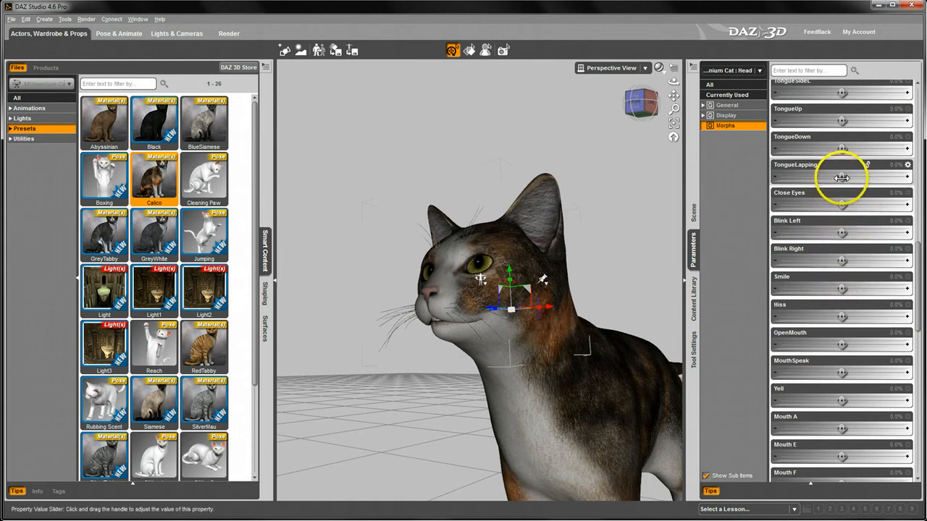
Test the head's TongueLapping morph at 127.4%, 200% and 500%, and return it to 0%.
left_click_drag(850, 176, 868, 176)
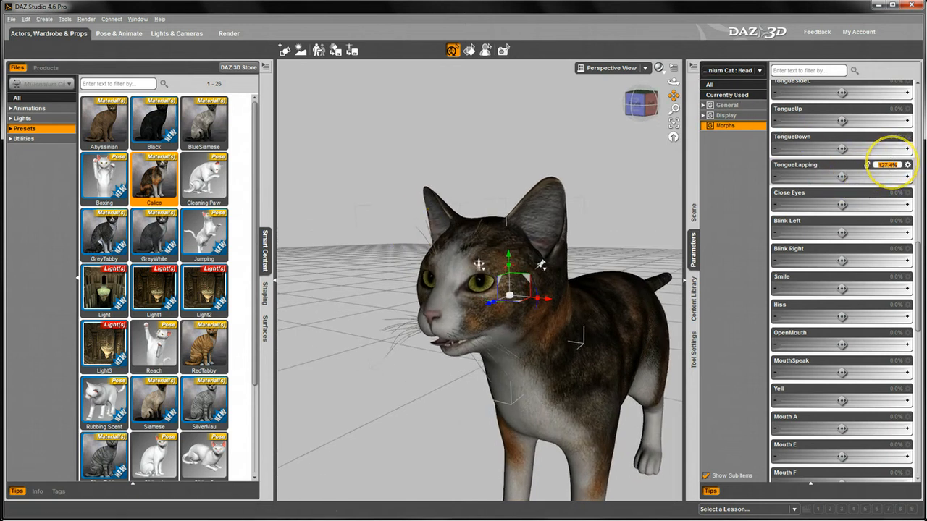
key("Return")
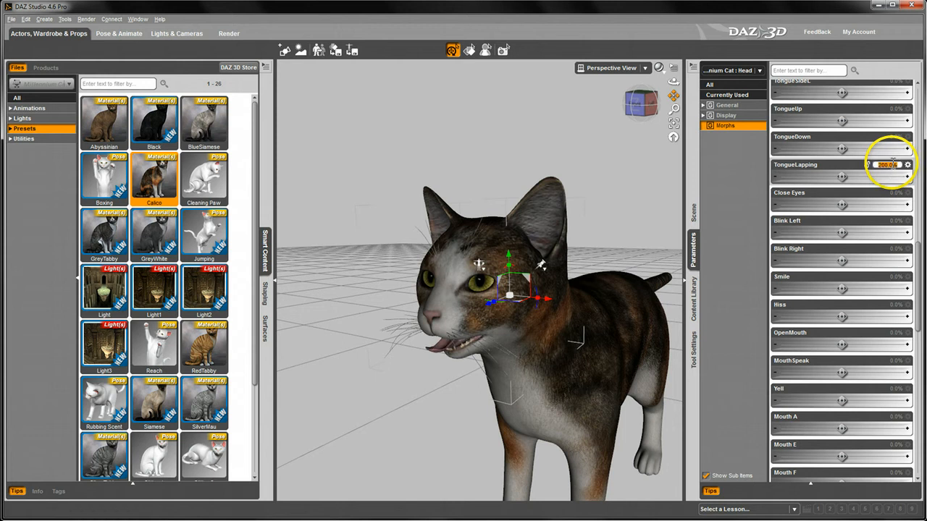
key("Return")
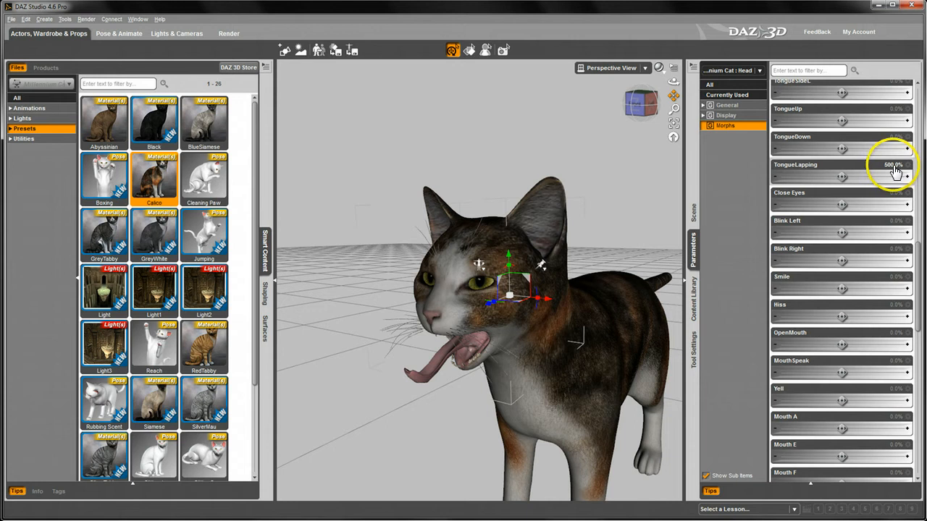
left_click(891, 167)
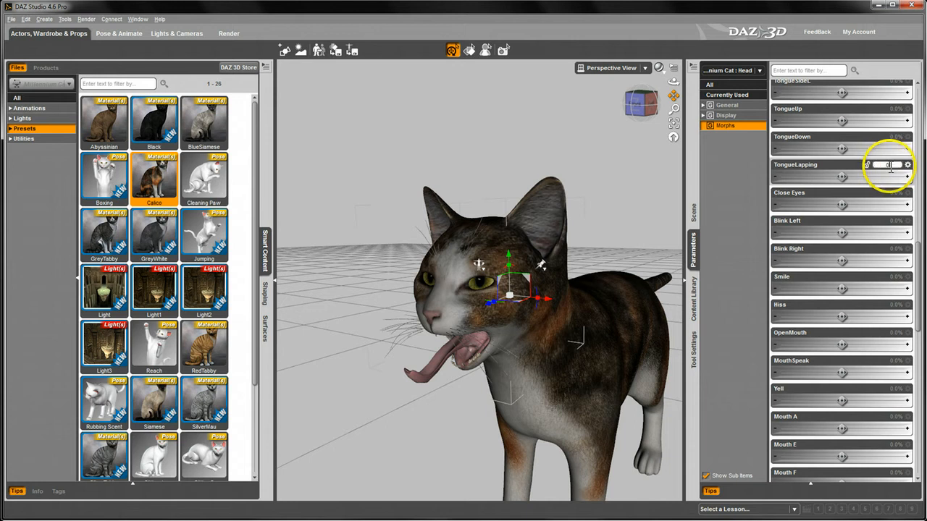
type("0")
key("Return")
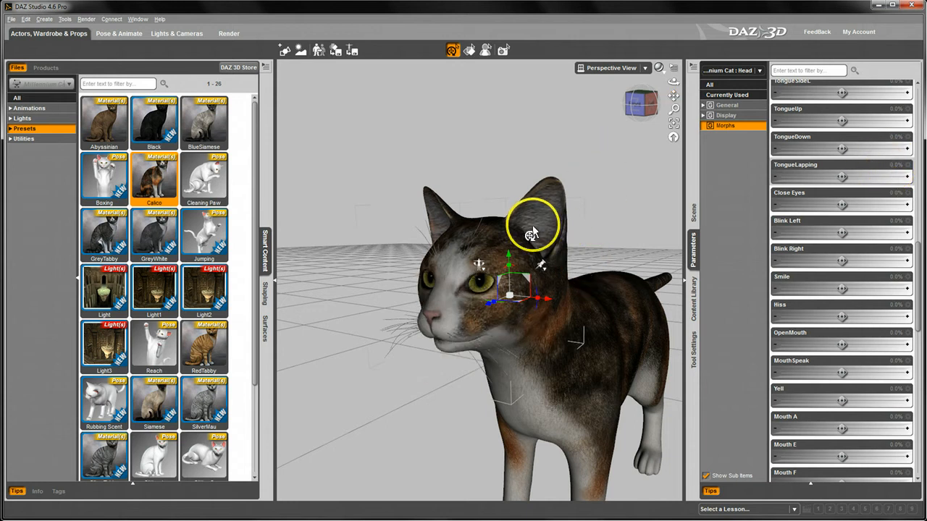
Select all parts of the cat at once and check the selection in the scene hierarchy.
scroll(531, 222, "down", 5)
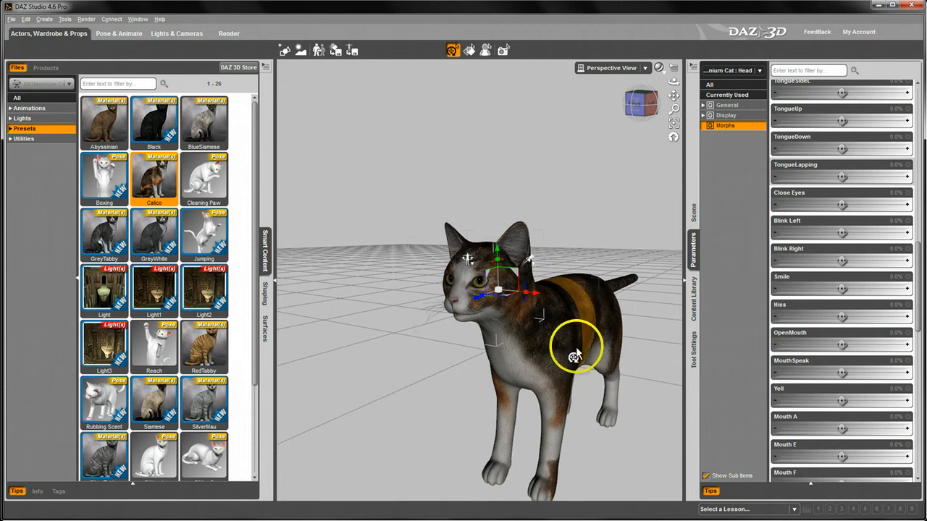
left_click_drag(635, 107, 414, 219)
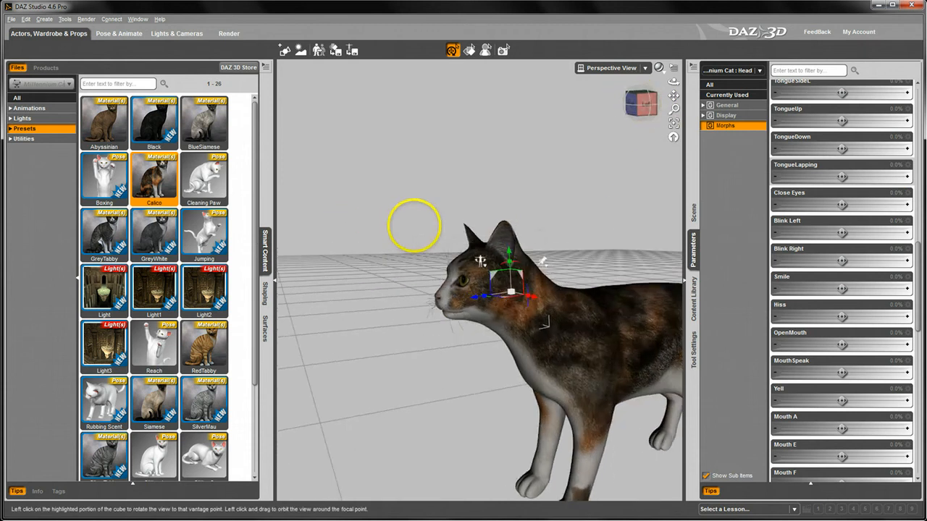
left_click_drag(673, 96, 657, 130)
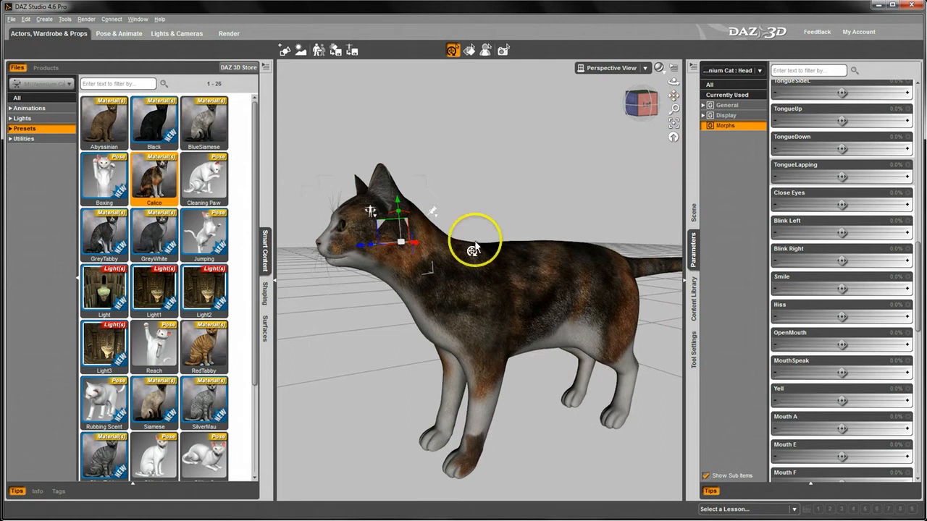
left_click_drag(415, 235, 408, 219)
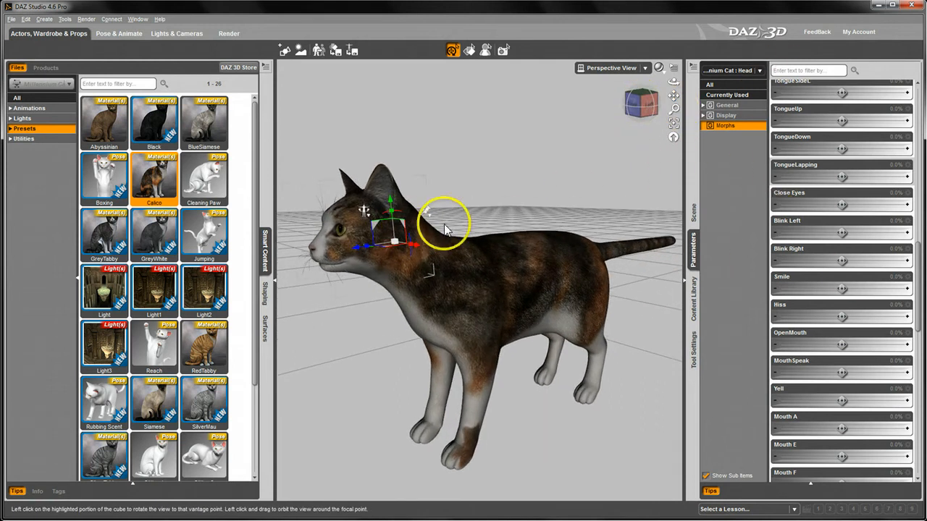
right_click(492, 310)
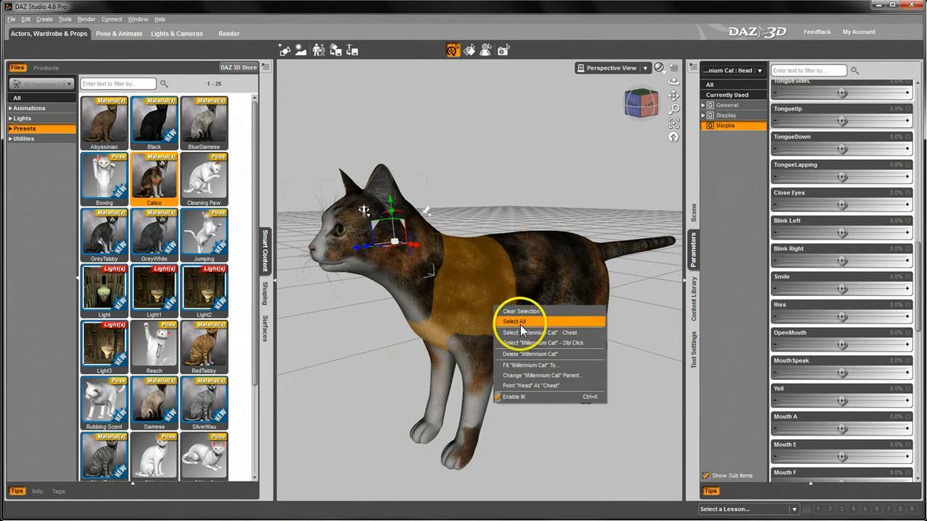
left_click(521, 323)
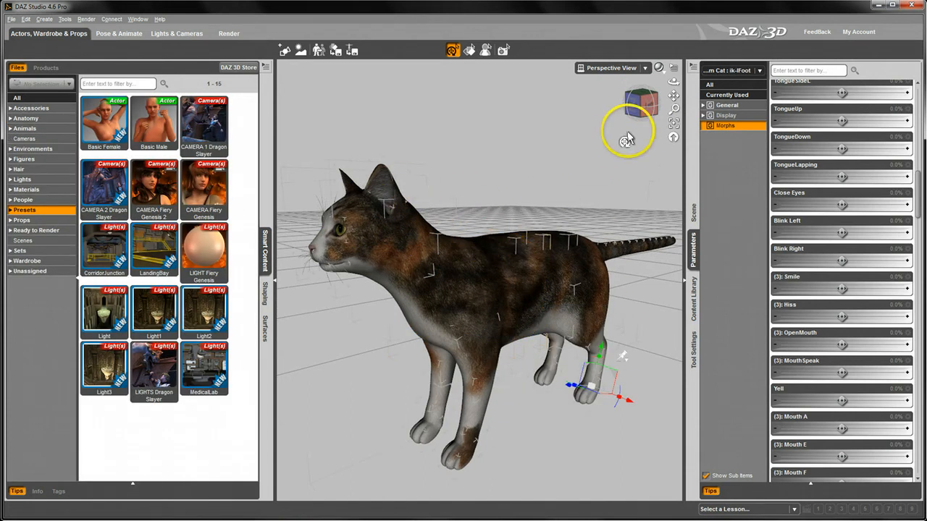
left_click(692, 212)
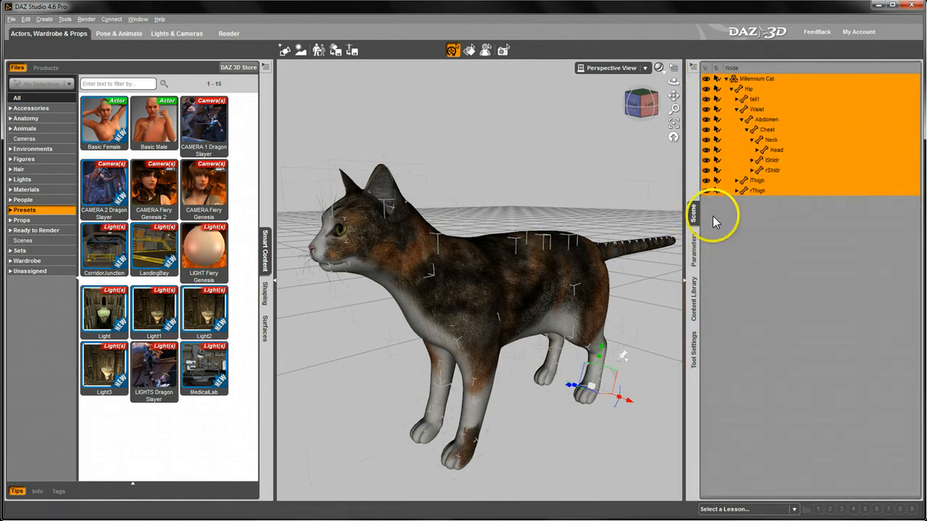
left_click(695, 253)
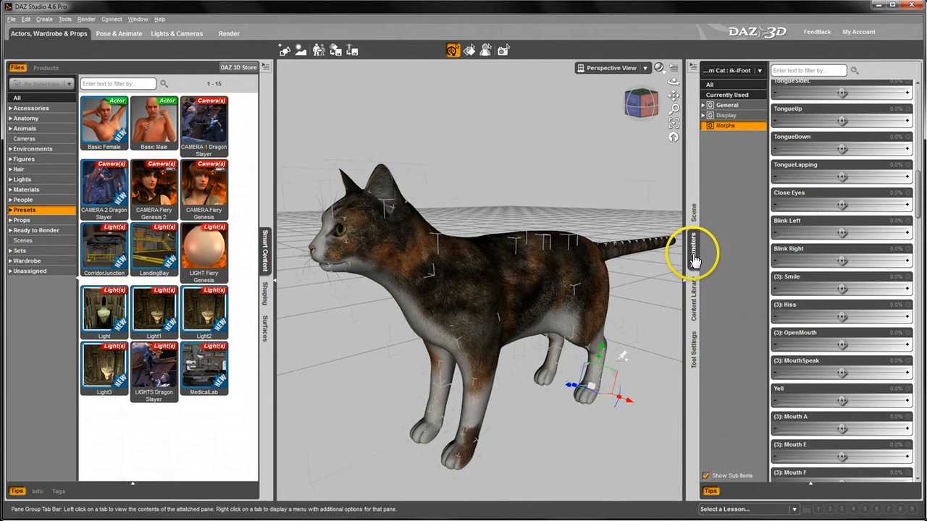
Look through the Morphs parameters of all the selected cat parts, and clear the selection.
left_click_drag(916, 187, 921, 474)
left_click_drag(922, 435, 922, 355)
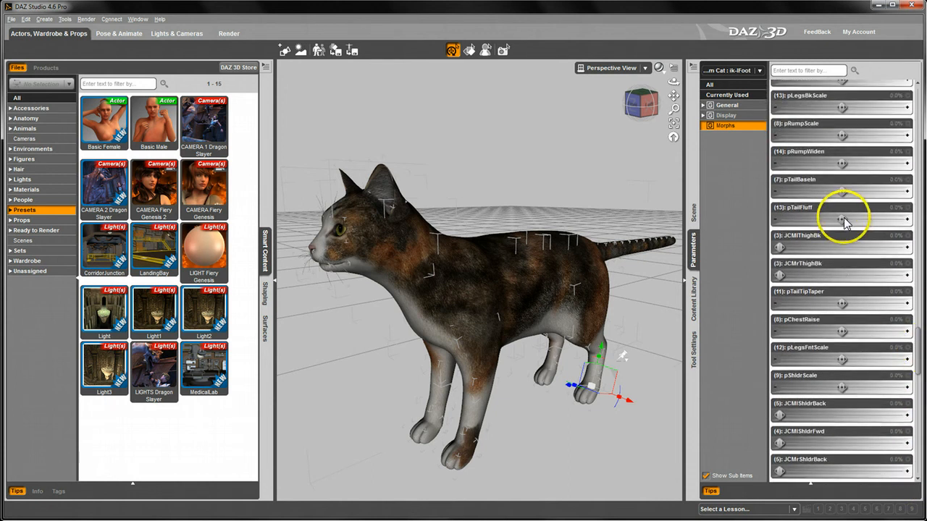
mouse_move(844, 223)
left_mouse_down()
mouse_move(857, 222)
mouse_move(843, 219)
left_mouse_up()
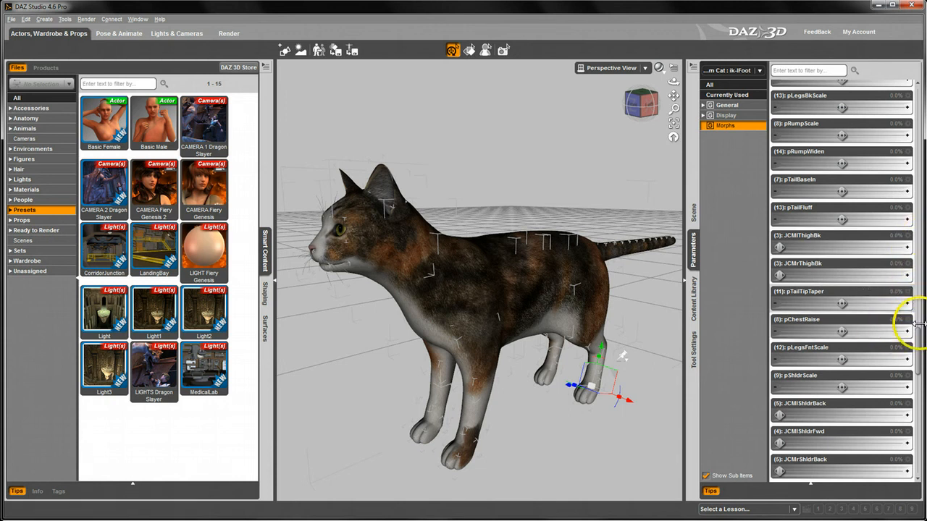
left_click_drag(918, 324, 922, 85)
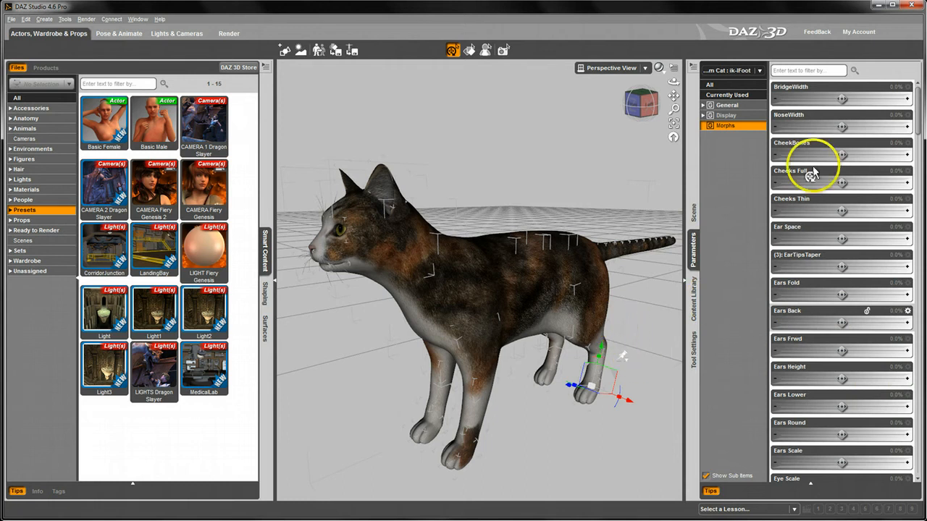
left_click(542, 162)
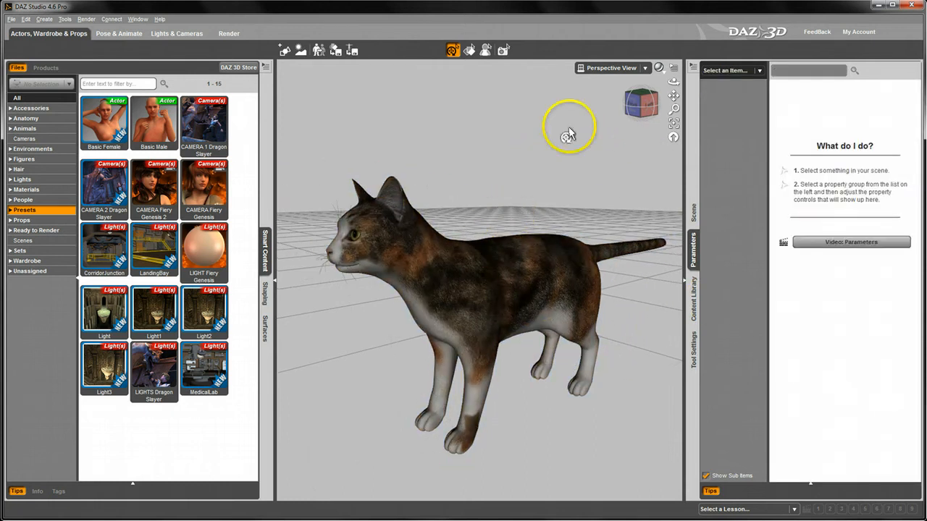
mouse_move(651, 106)
left_mouse_down()
mouse_move(412, 232)
mouse_move(399, 220)
mouse_move(411, 226)
mouse_move(412, 217)
mouse_move(362, 244)
mouse_move(399, 215)
mouse_move(407, 224)
mouse_move(397, 209)
mouse_move(405, 230)
mouse_move(399, 209)
mouse_move(407, 215)
mouse_move(651, 110)
mouse_move(408, 224)
mouse_move(646, 112)
left_mouse_up()
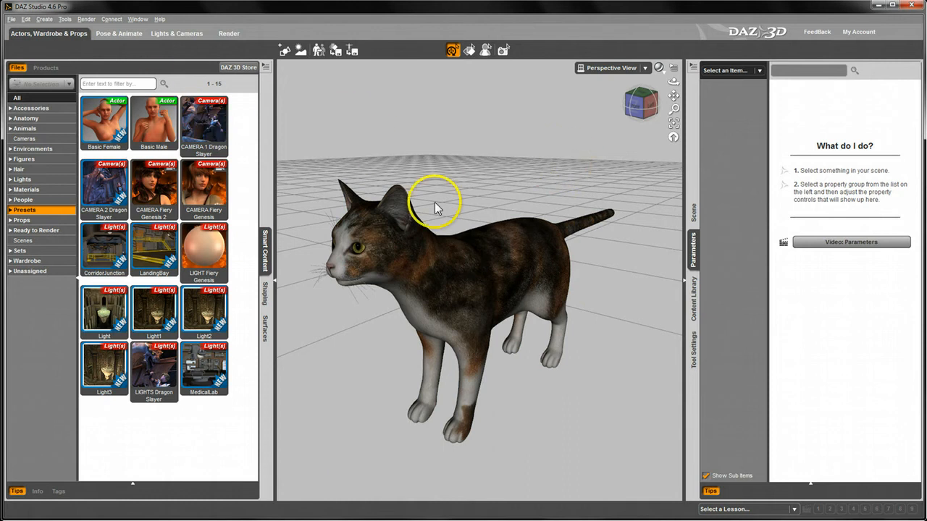
Export the scene as an Autodesk FBX file named Cat v002.fbx in the Cat folder.
left_click(12, 20)
left_click(32, 118)
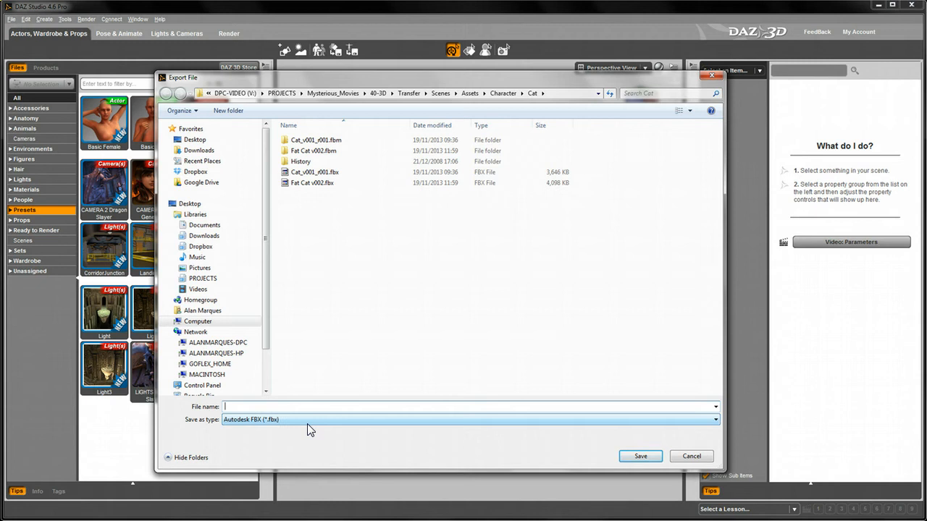
left_click(286, 407)
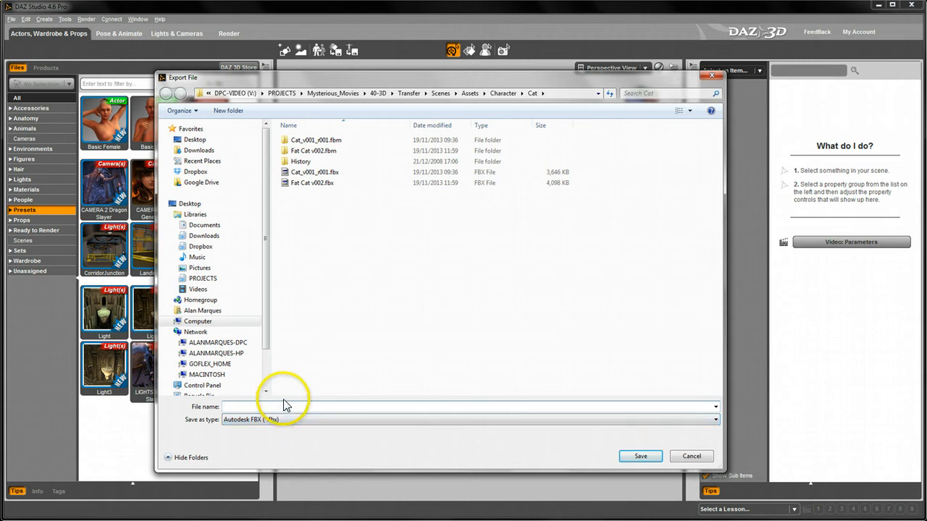
left_click(313, 172)
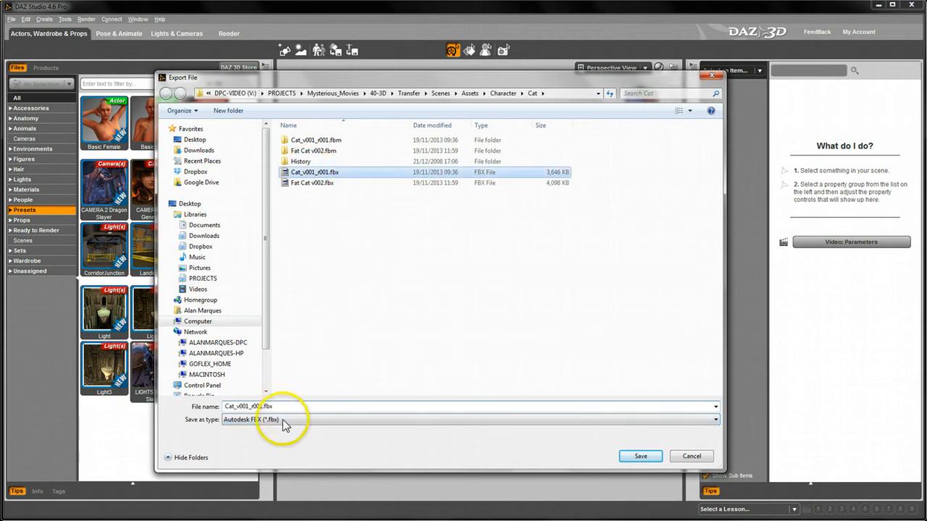
left_click(247, 407)
left_click(247, 407)
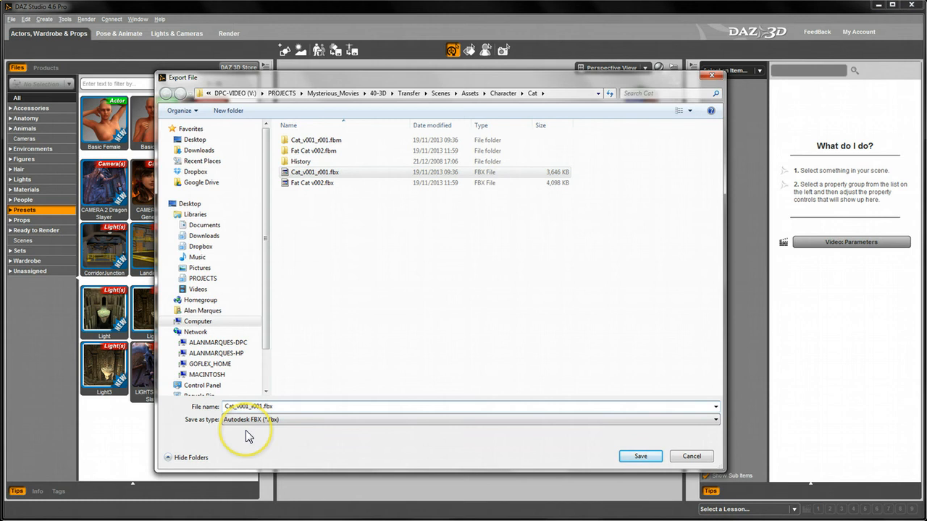
key("BackSpace")
type("2")
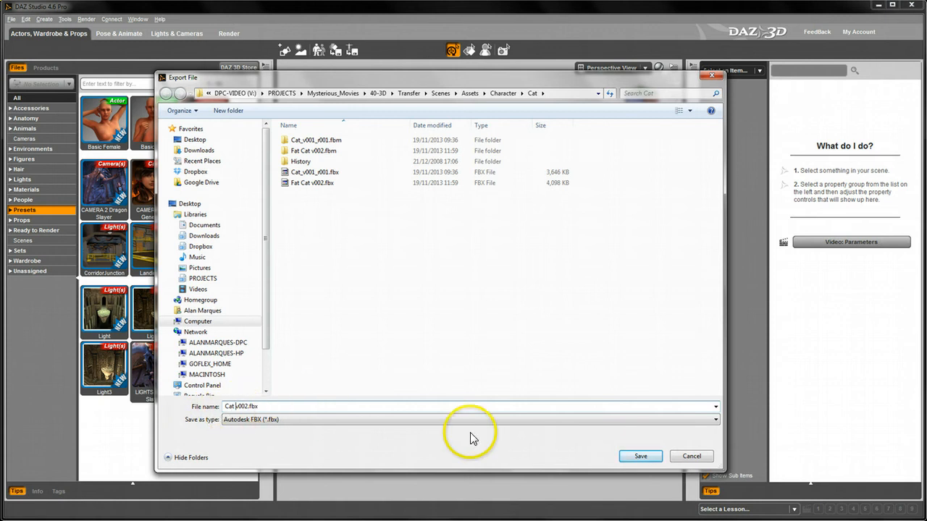
left_click(640, 458)
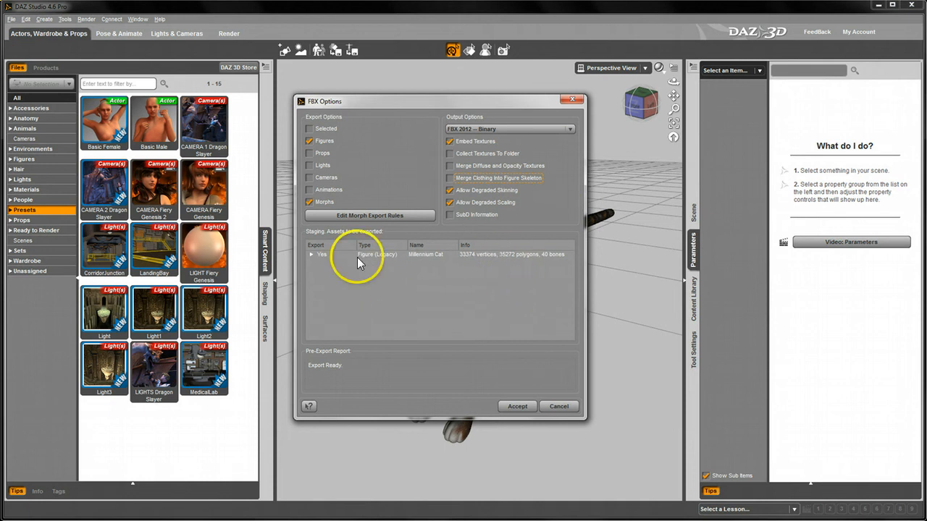
Review the morph export rules and accept the FBX 2012 -- Binary export with figures, morphs and embedded textures.
left_click(375, 213)
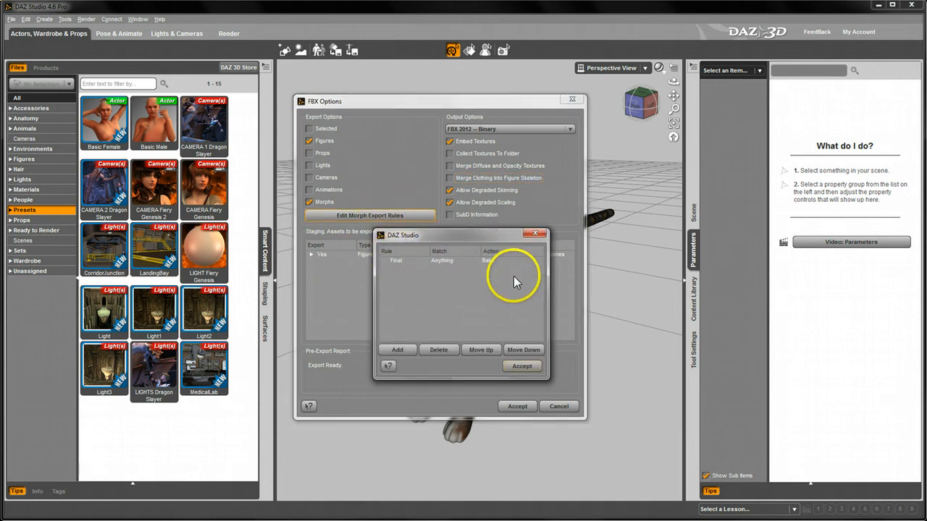
left_click(522, 365)
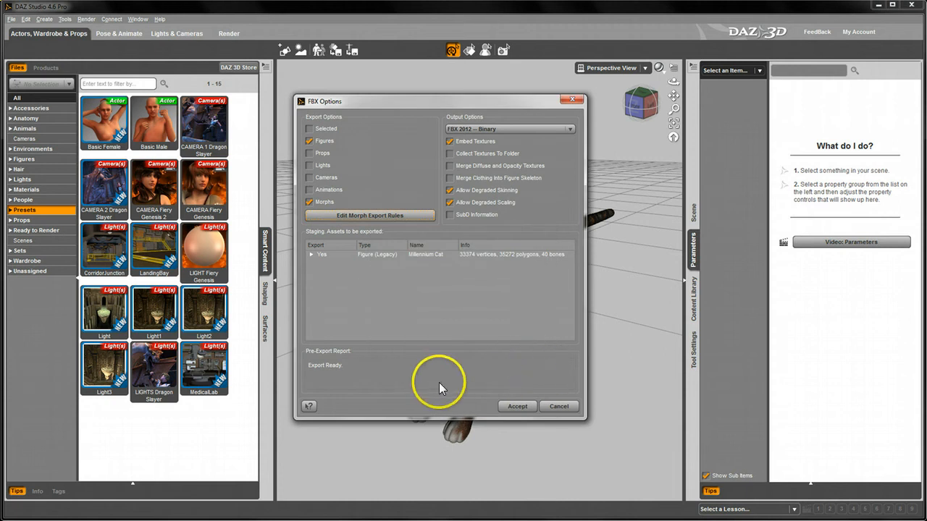
left_click(516, 406)
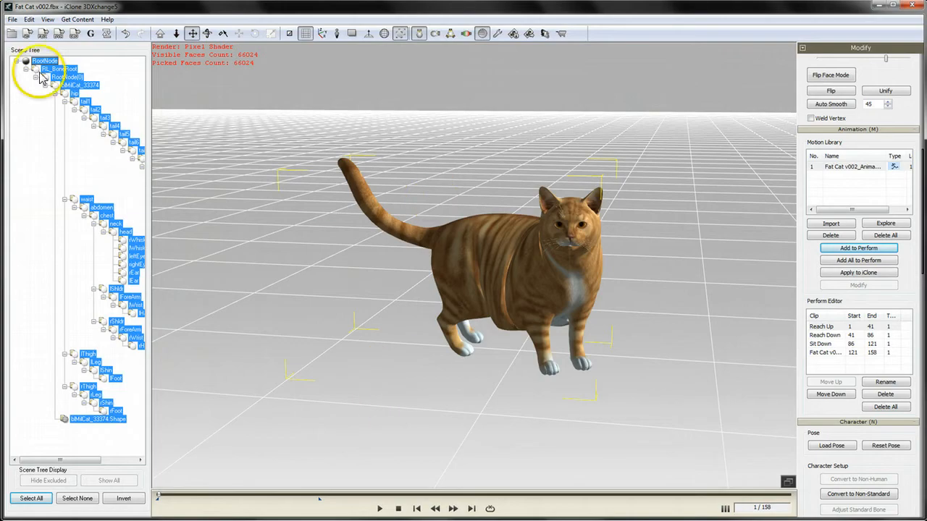
Switch to iClone 3DXchange5 and import Cat v002.fbx without animation, keeping automatic material color adjustment on.
left_click(12, 34)
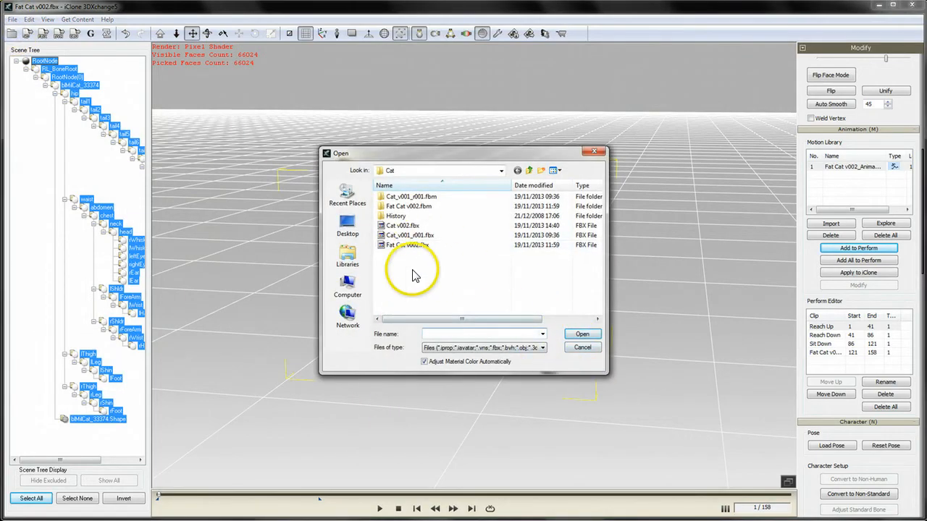
left_click(398, 231)
left_click(579, 333)
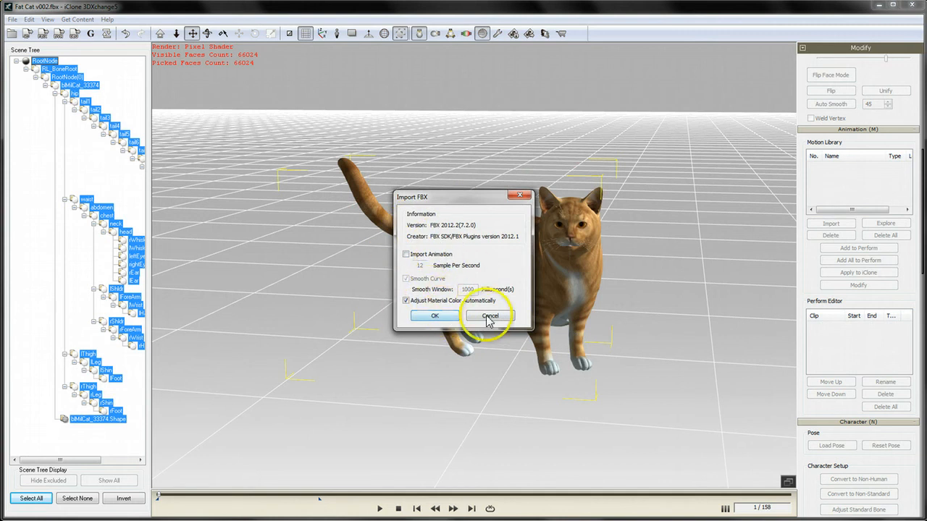
left_click(437, 316)
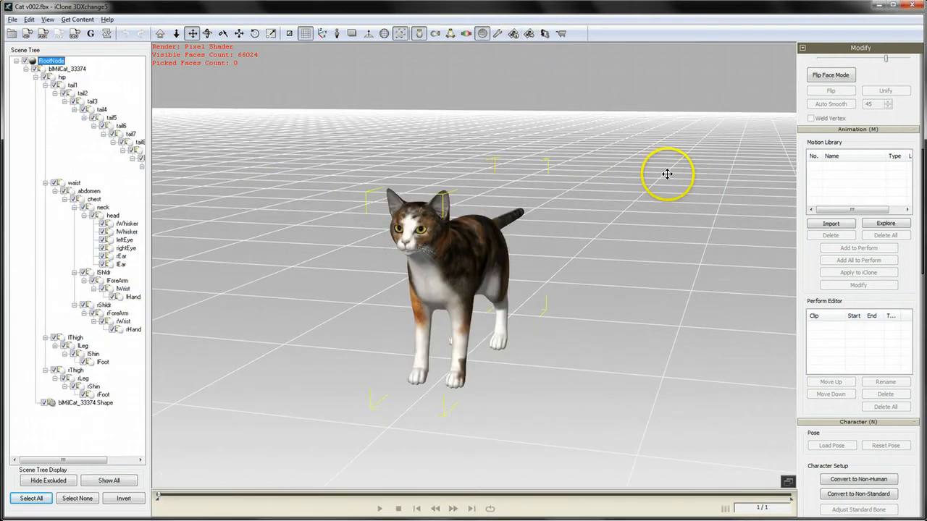
Examine the imported calico cat from several angles and distances to check its mesh and textures.
right_click_drag(662, 222, 550, 413)
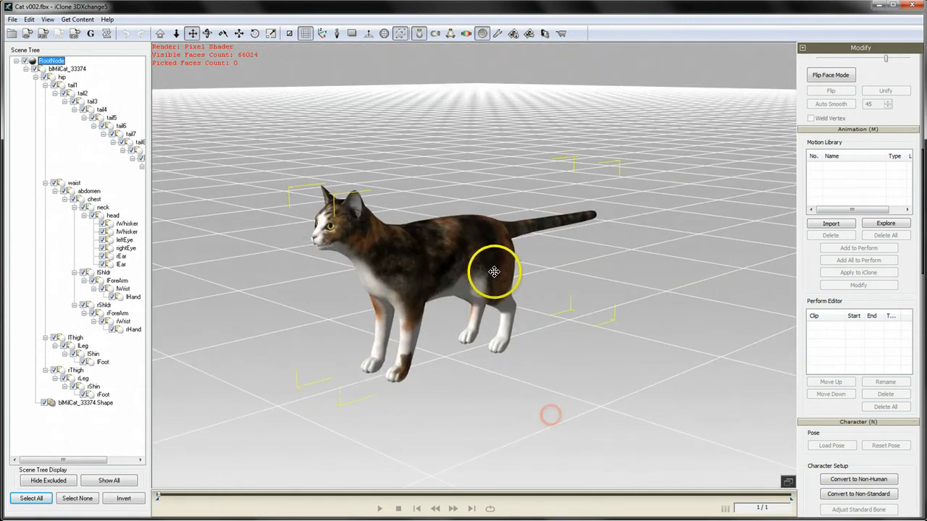
mouse_move(491, 267)
middle_mouse_down()
mouse_move(503, 278)
mouse_move(497, 263)
mouse_move(504, 269)
middle_mouse_up()
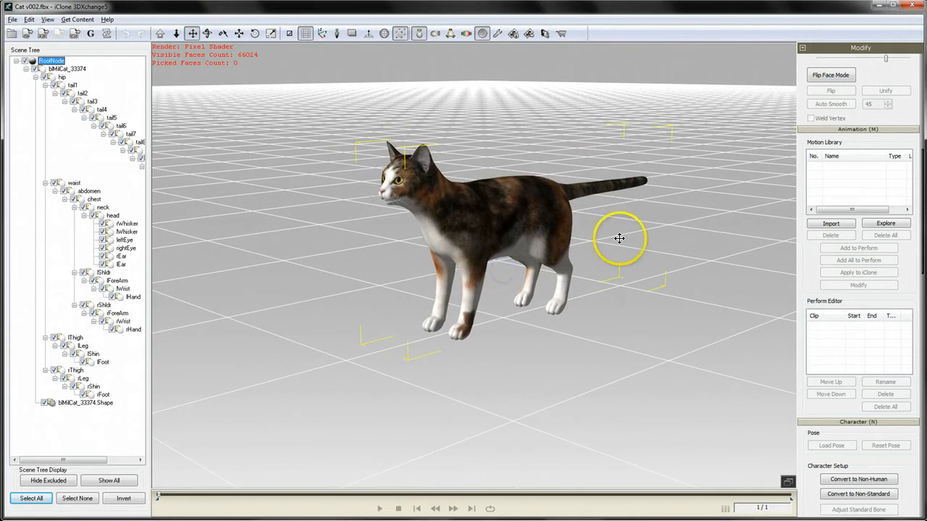
right_click_drag(619, 238, 582, 292)
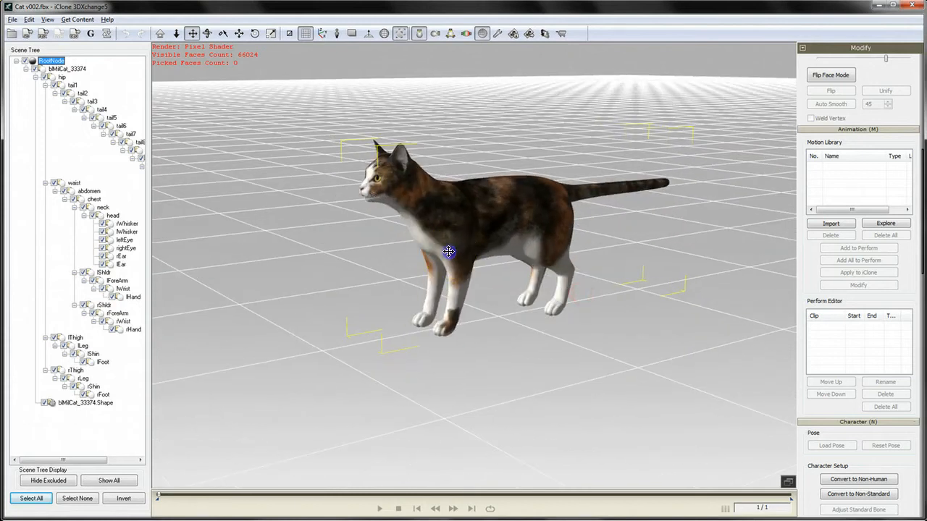
mouse_move(448, 252)
middle_mouse_down()
mouse_move(499, 280)
mouse_move(451, 257)
middle_mouse_up()
right_click_drag(532, 275, 584, 364)
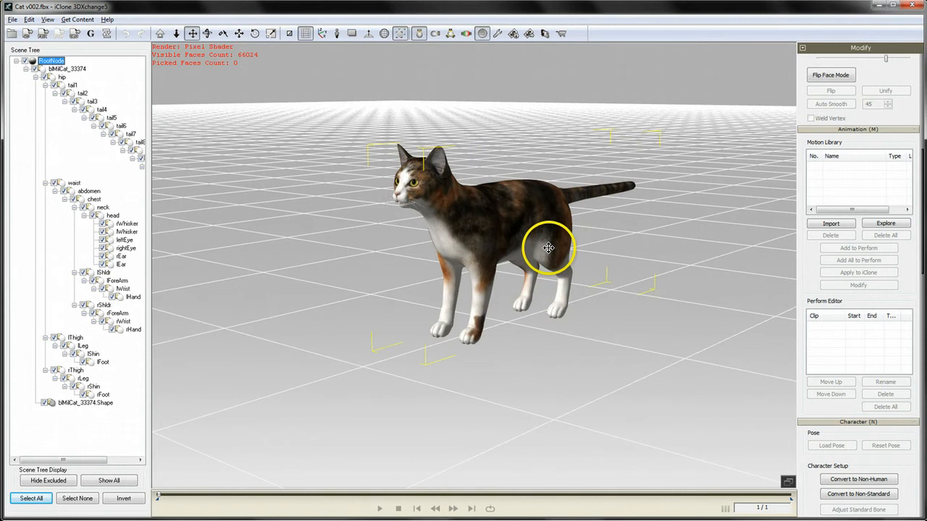
left_click_drag(548, 248, 497, 283)
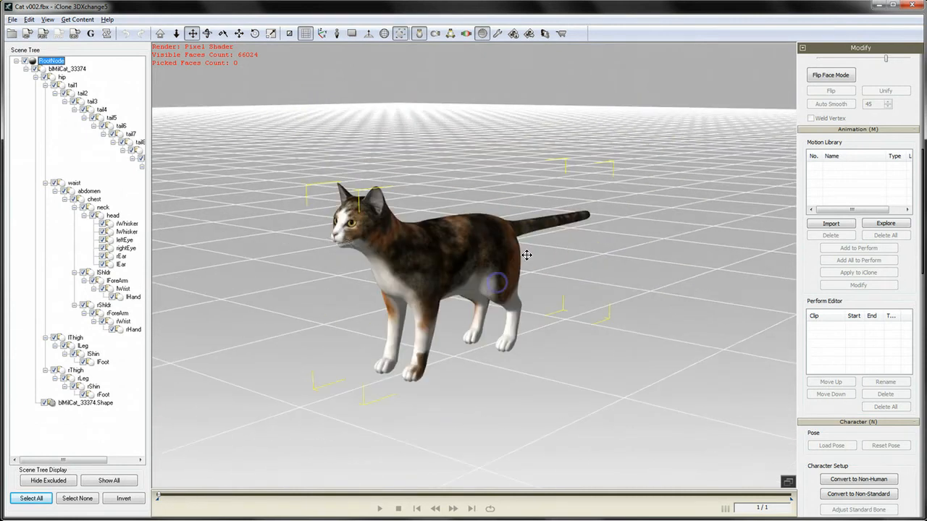
mouse_move(526, 255)
right_mouse_down()
mouse_move(550, 304)
mouse_move(532, 202)
mouse_move(503, 324)
mouse_move(535, 293)
right_mouse_up()
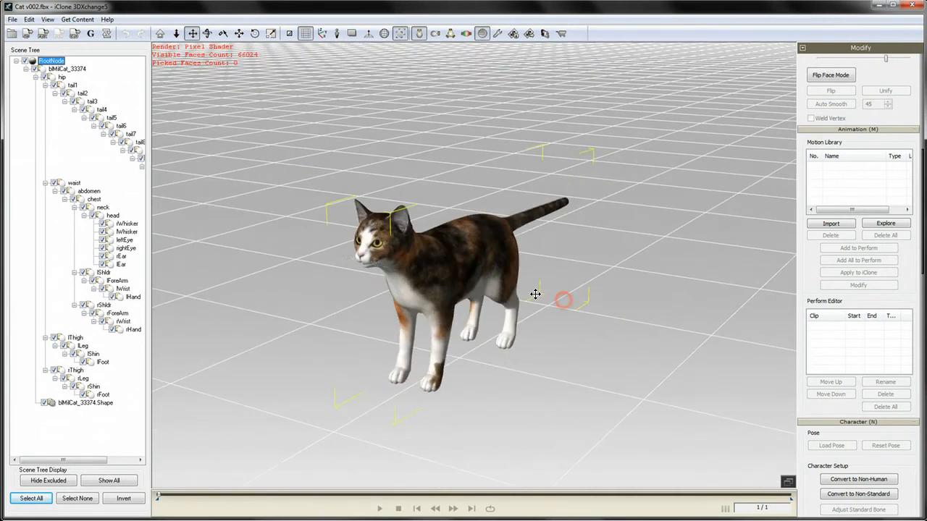
mouse_move(567, 250)
right_mouse_down()
mouse_move(517, 354)
mouse_move(596, 230)
mouse_move(586, 263)
right_mouse_up()
scroll(505, 285, "down", 3)
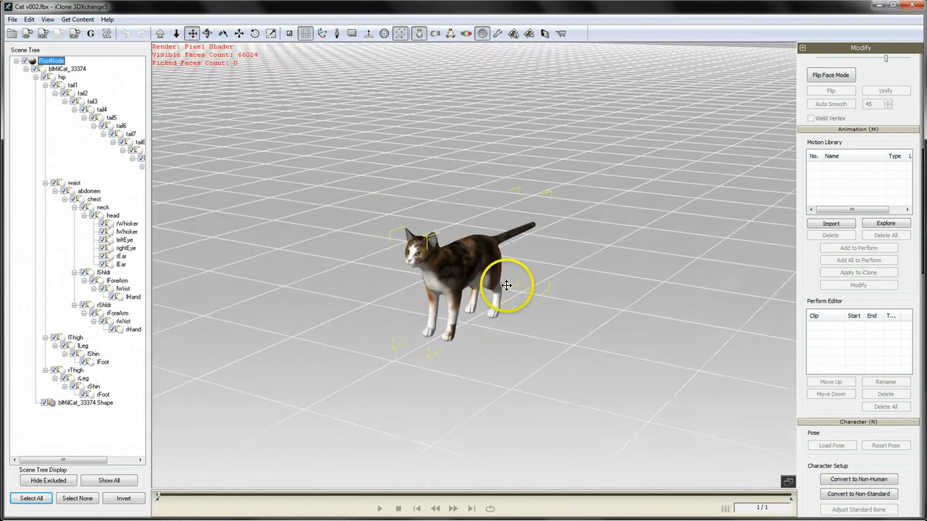
scroll(506, 286, "up", 6)
scroll(506, 286, "down", 5)
scroll(506, 285, "up", 3)
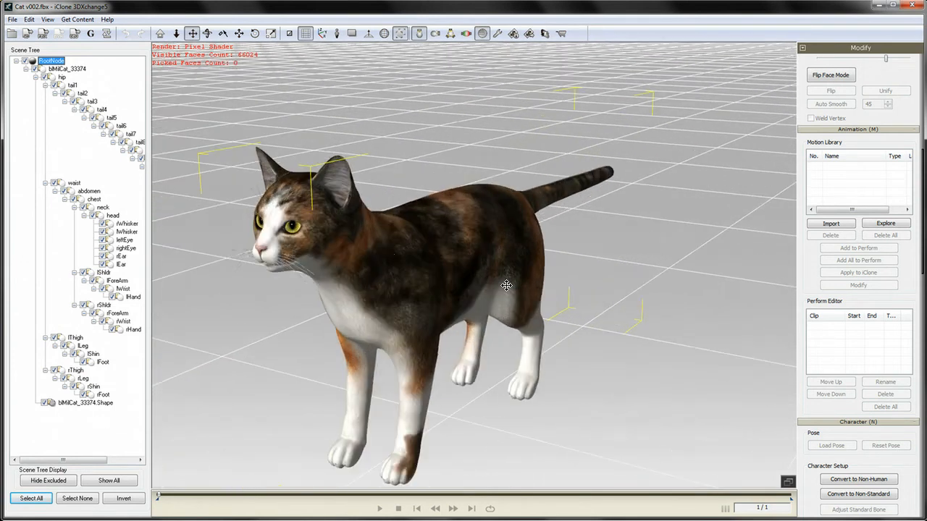
key("alt")
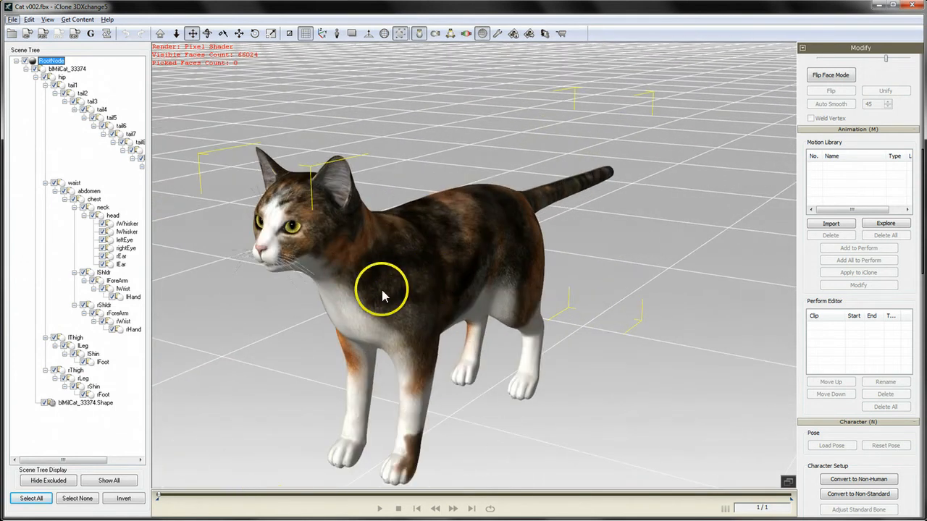
right_click_drag(398, 275, 447, 242, "alt")
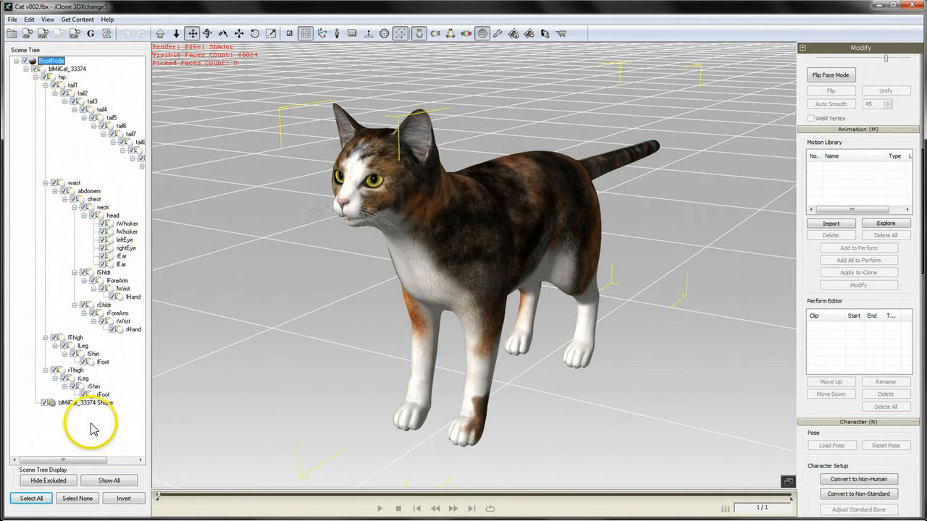
Select the cat's blMilCat_33374 Shape node in the scene tree for inspection, and return the selection to RootNode.
left_click(77, 403)
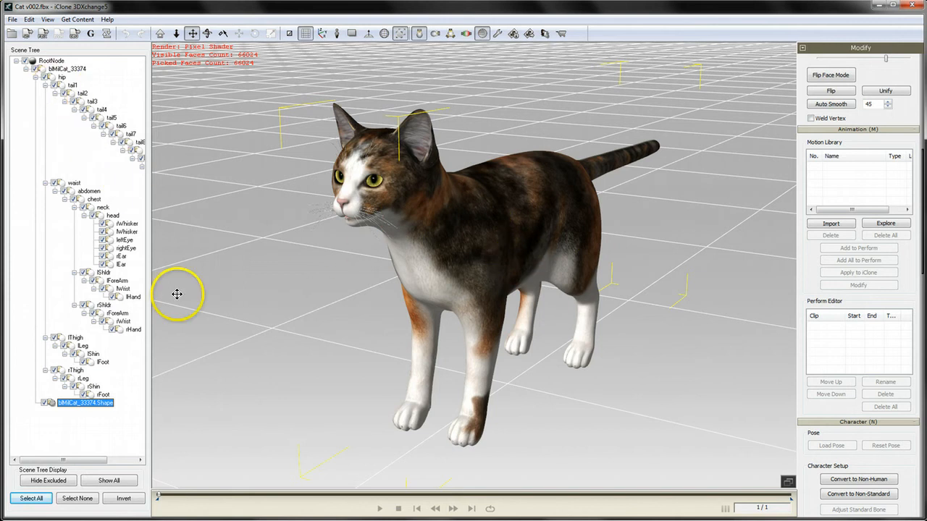
left_click(115, 433)
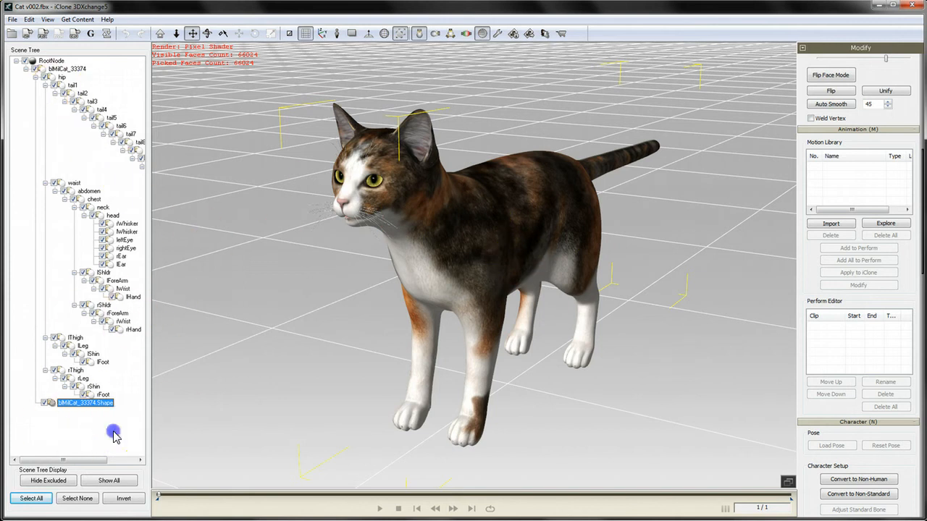
left_click(49, 60)
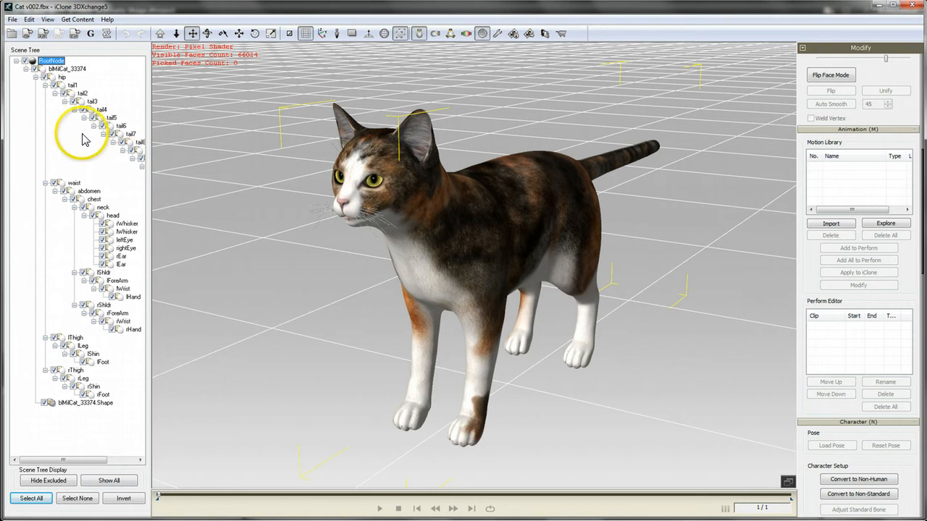
Try to export RootNode as an iClone 5 prop named Cat v002 with 1024x1024 embedded textures to the Custom\Props\Mysterious Movies folder.
left_click(27, 34)
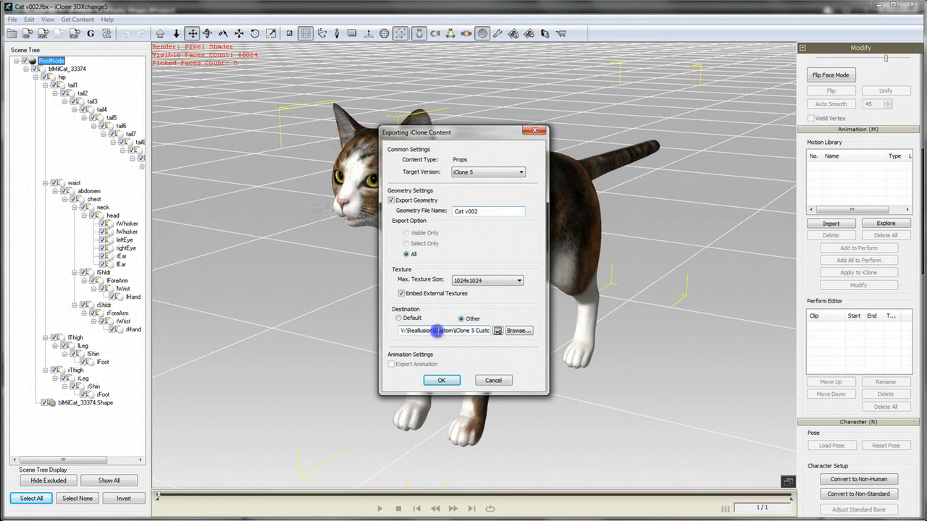
left_click(457, 337)
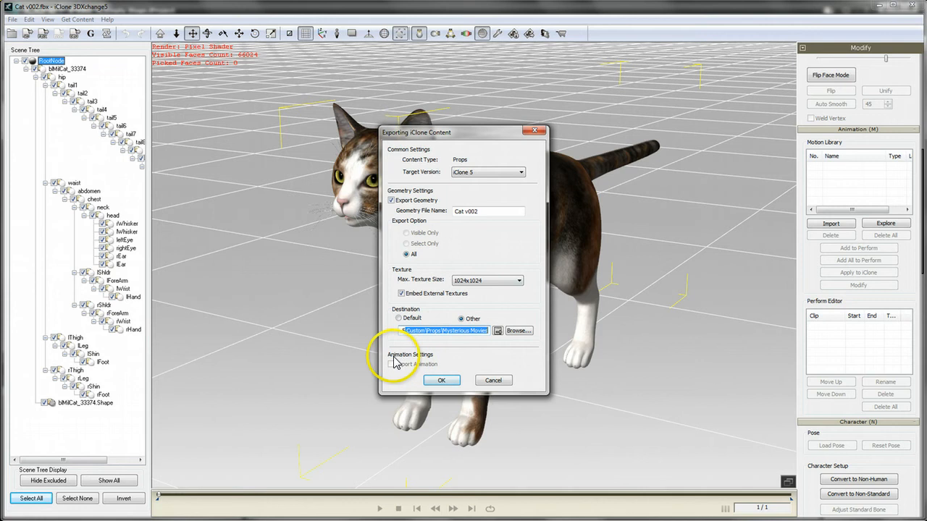
left_click(447, 382)
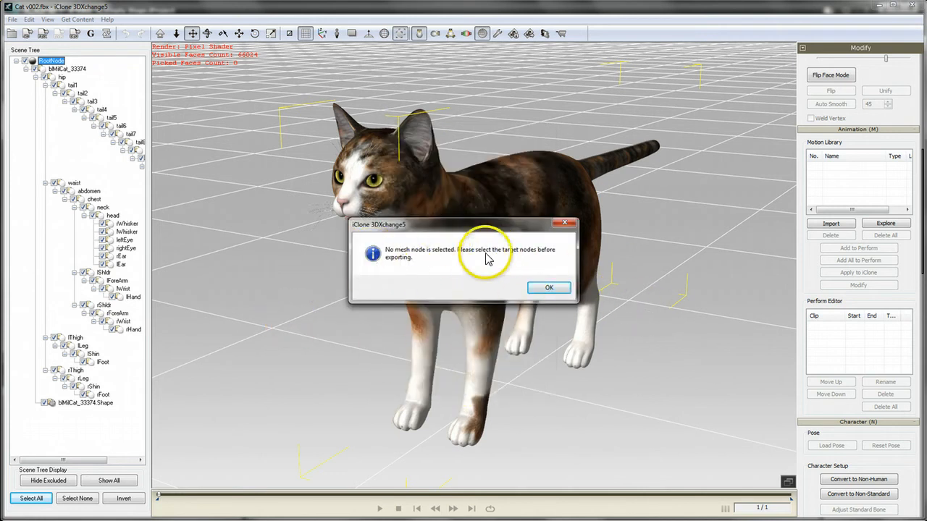
left_click(550, 288)
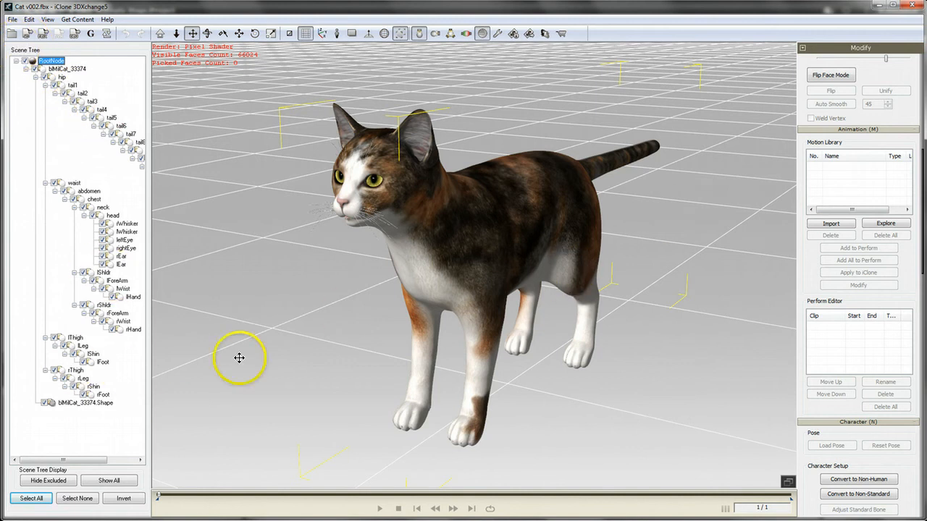
Try to export the blMilCat_33374.Shape node as an iClone 5 prop named Cat v002 with 1024x1024 embedded textures.
left_click(97, 404)
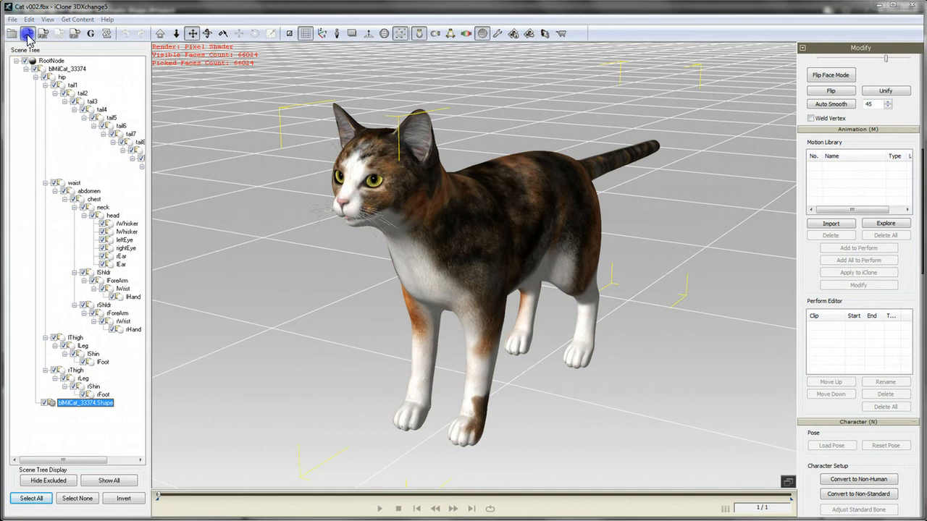
left_click(28, 34)
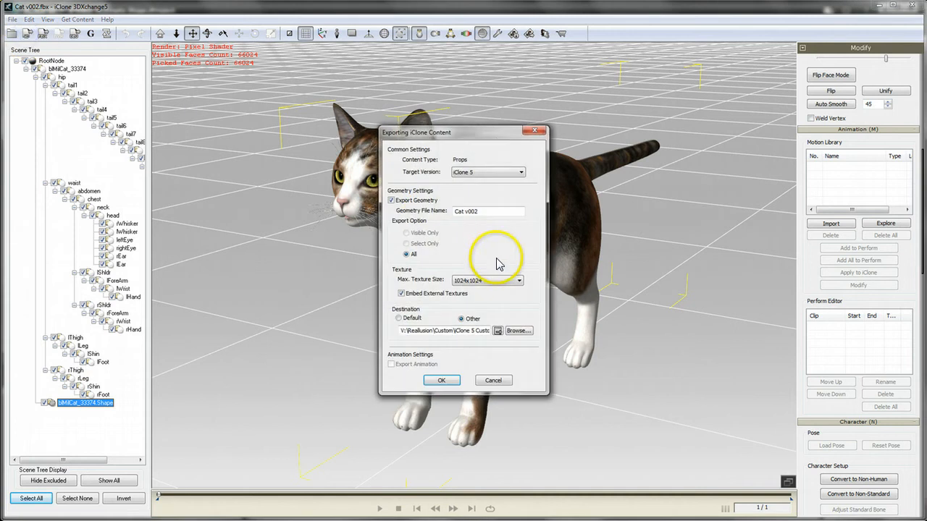
left_click(440, 381)
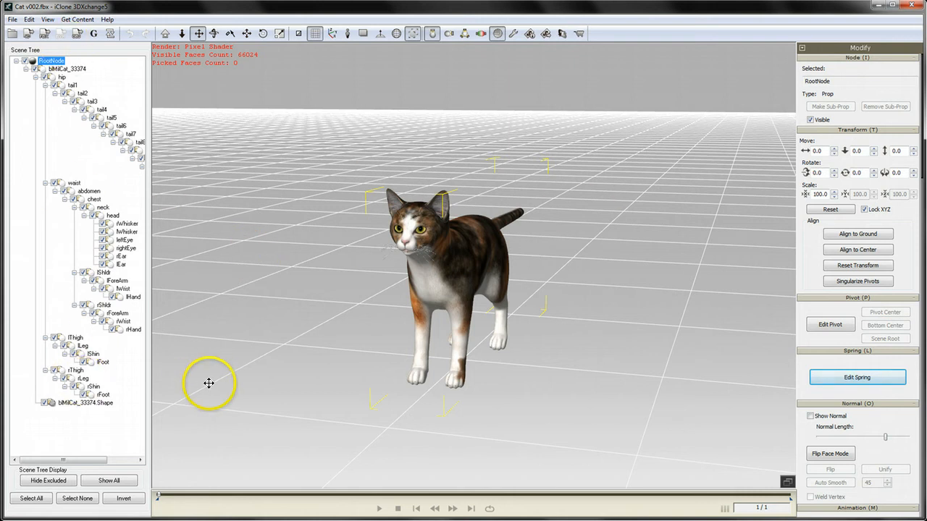
Clear the node selection, reselect blMilCat_33374.Shape with all nodes shown, and retry the iClone 5 prop export as Cat v002.
left_click(82, 401)
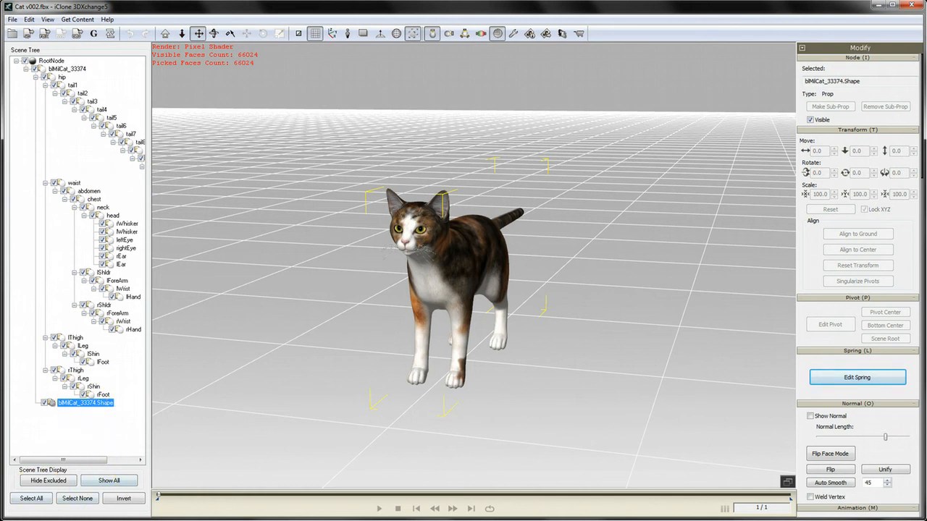
left_click(90, 499)
left_click(83, 403)
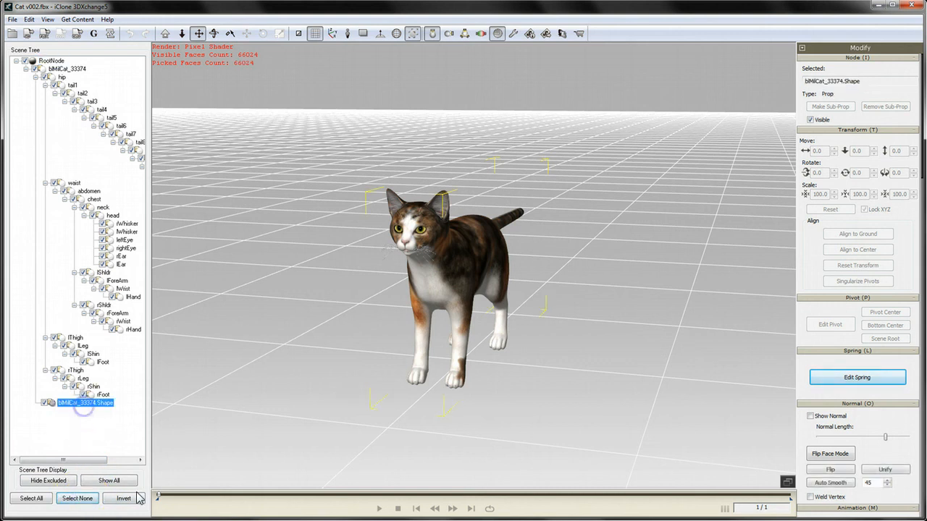
left_click(102, 481)
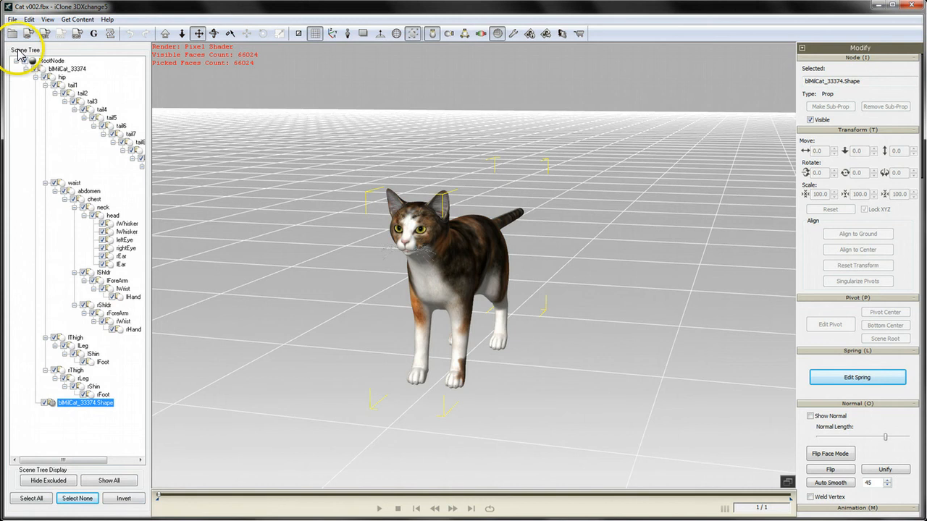
left_click(29, 35)
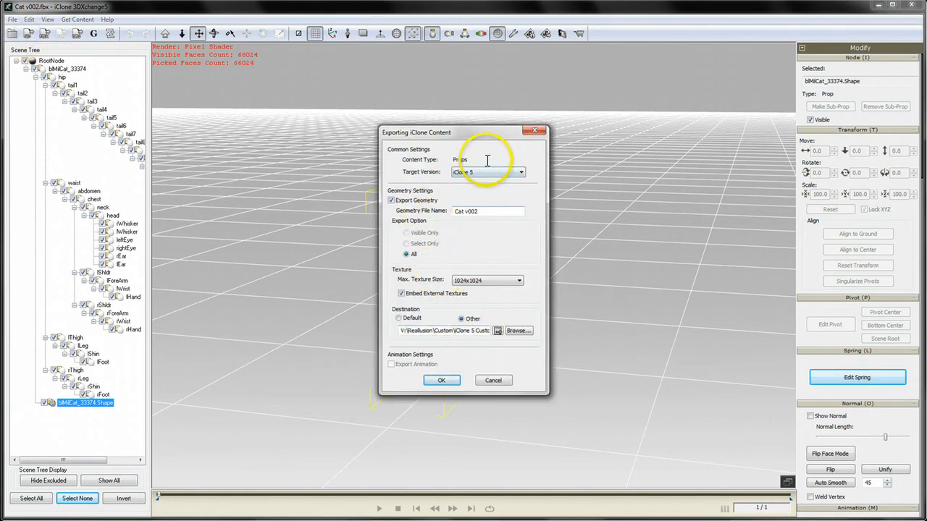
left_click(443, 380)
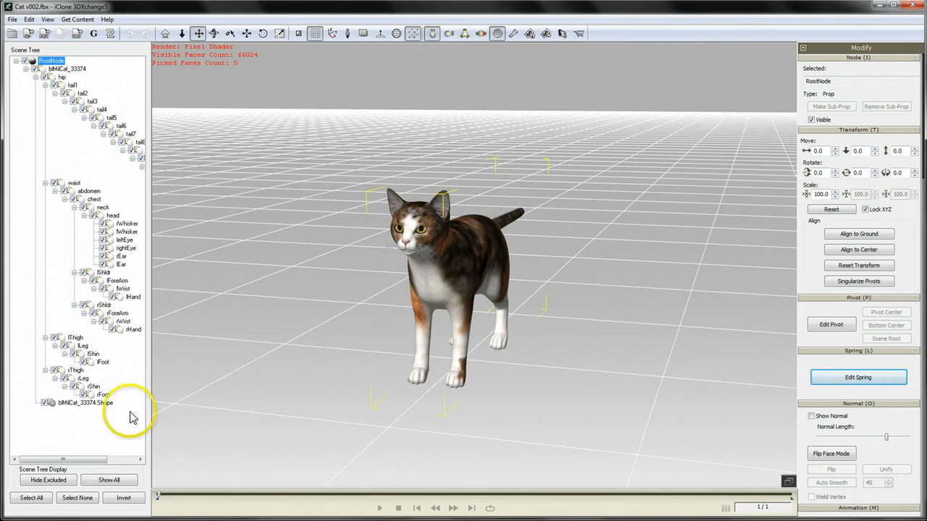
Select all nodes in the scene tree and export them as the iClone 5 prop Cat v002 with 1024x1024 embedded textures.
left_click(70, 403)
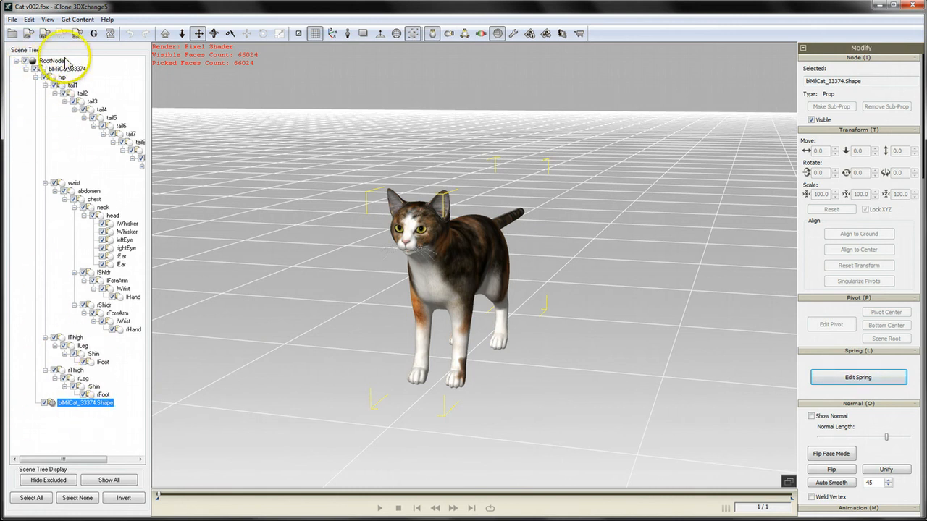
left_click(31, 498)
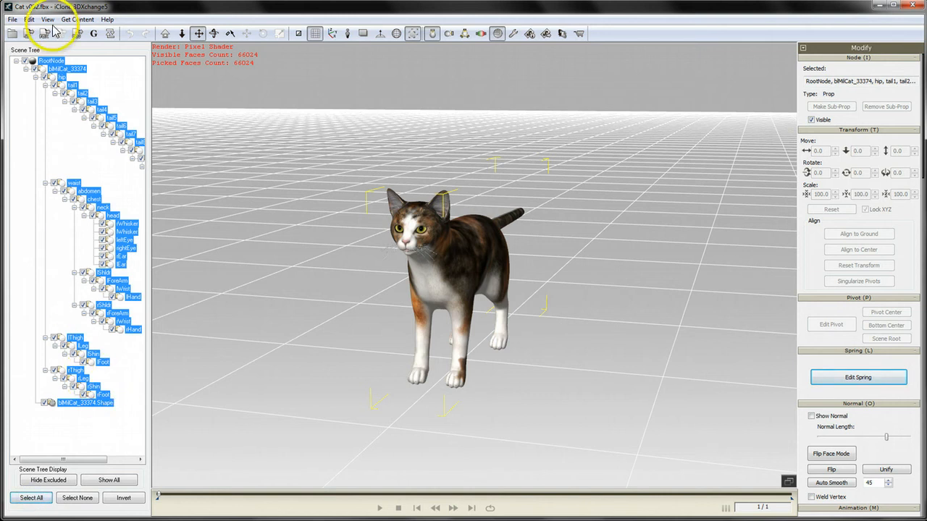
left_click(30, 34)
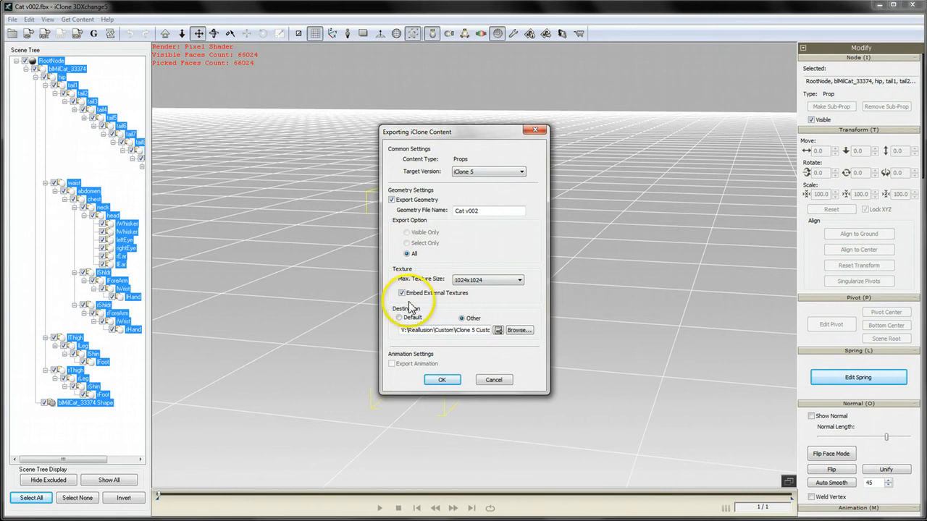
left_click(442, 379)
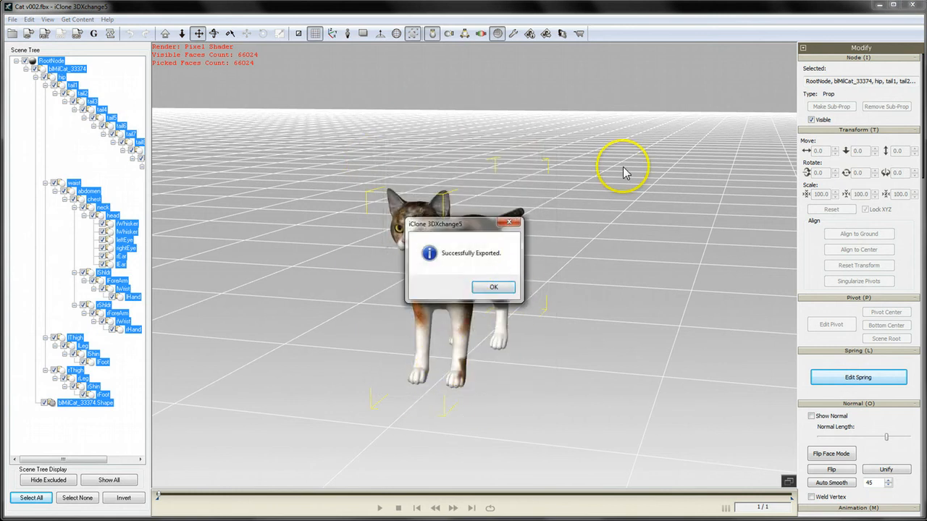
left_click(493, 286)
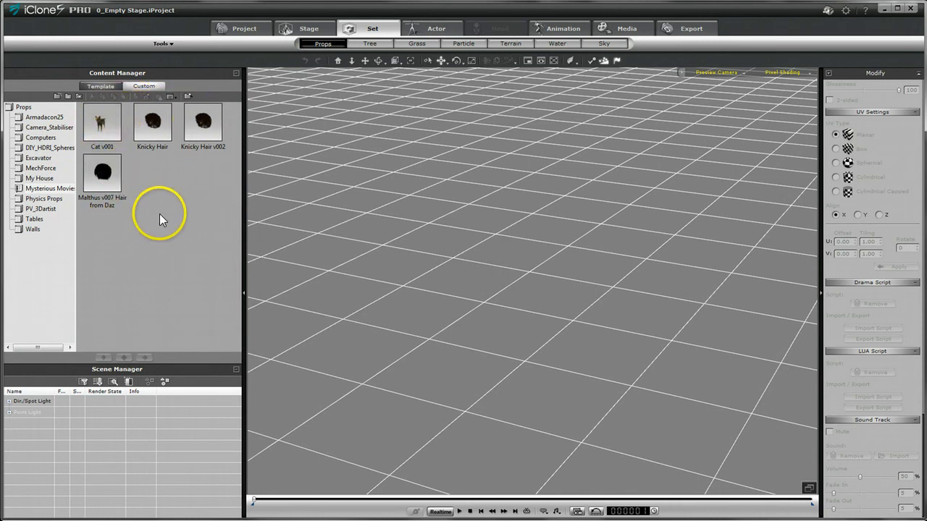
Switch to iClone 5, reload the custom Mysterious Movies props folder, and add the Cat v002 prop to the empty stage.
left_click(36, 179)
left_click(37, 189)
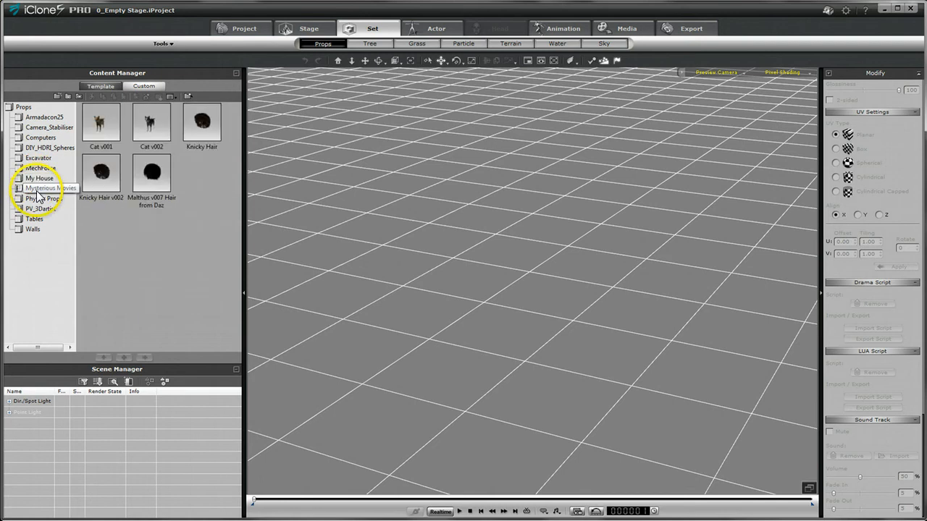
left_click(149, 125)
left_click(147, 355)
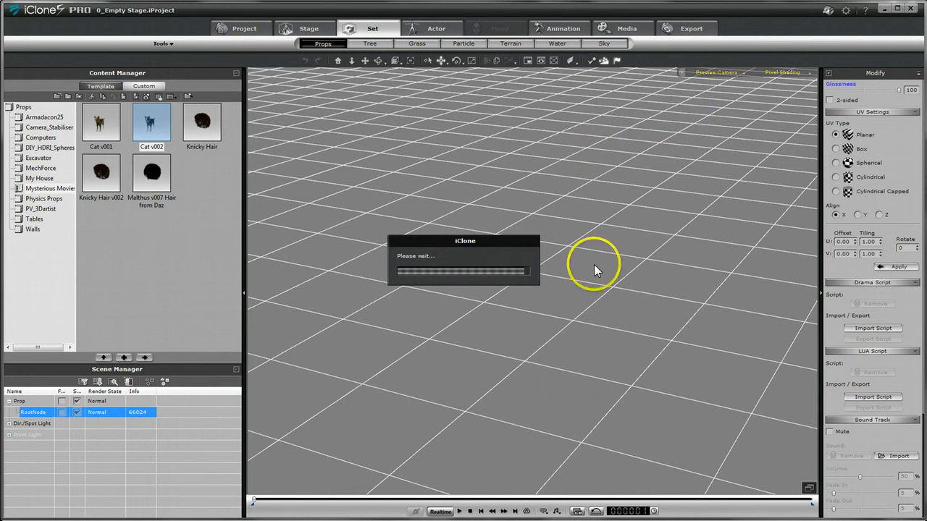
scroll(523, 342, "up", 2)
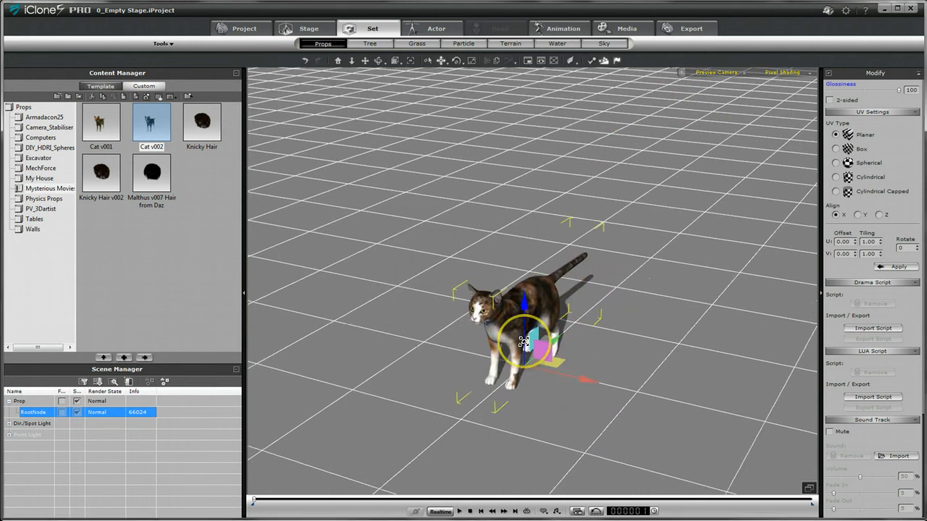
scroll(523, 342, "up", 2)
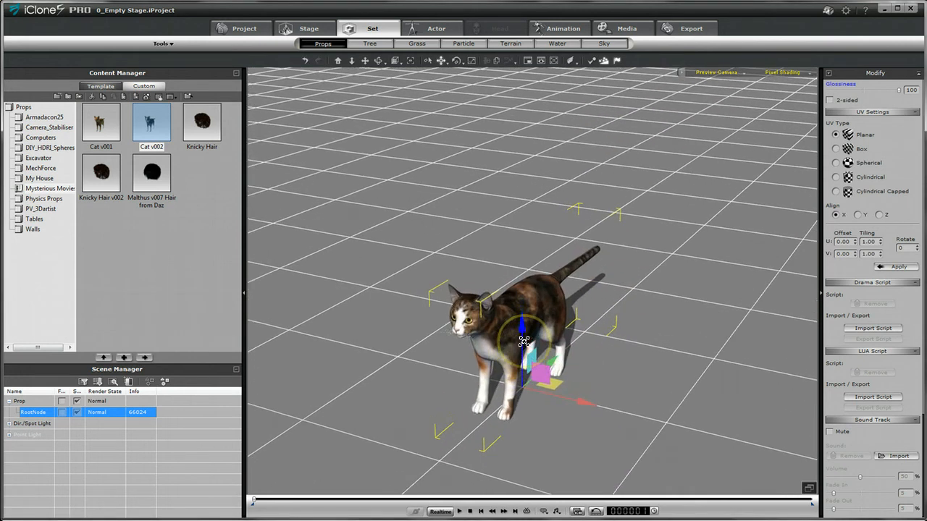
left_click(337, 61)
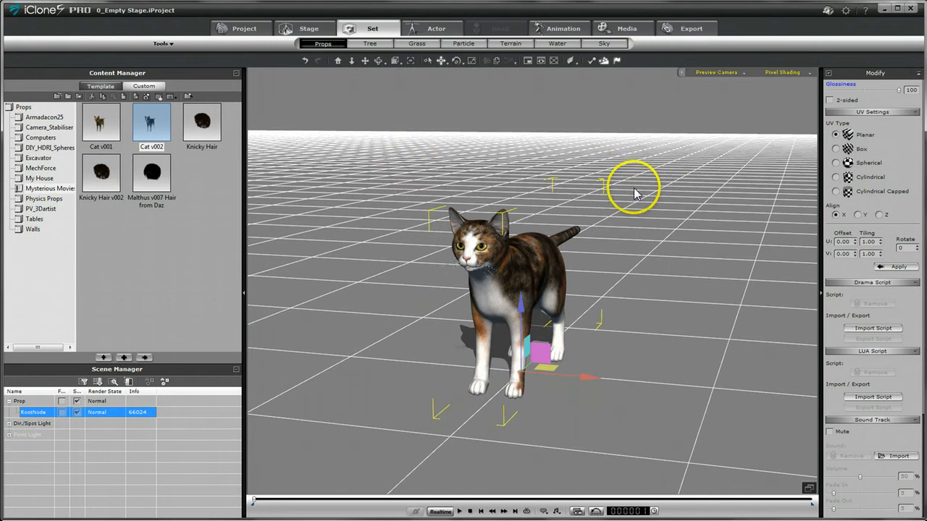
left_click(379, 61)
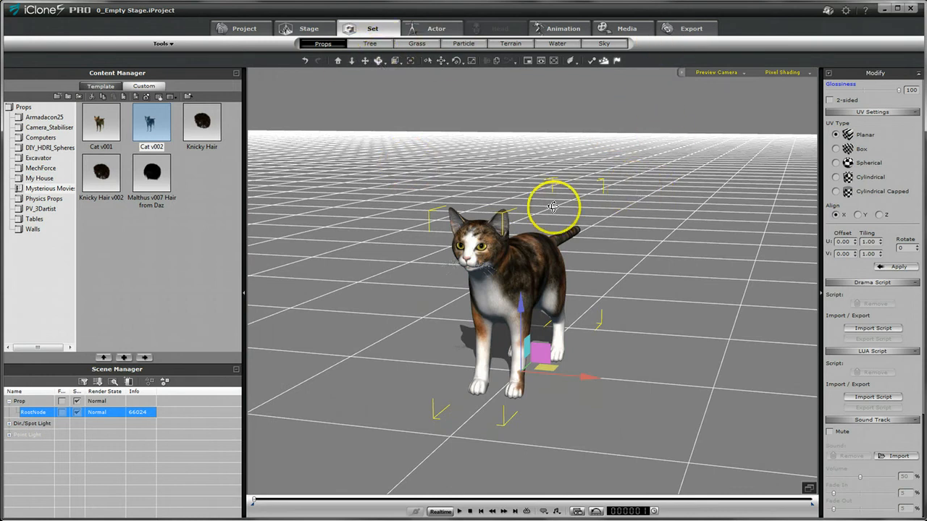
left_click_drag(553, 207, 459, 118)
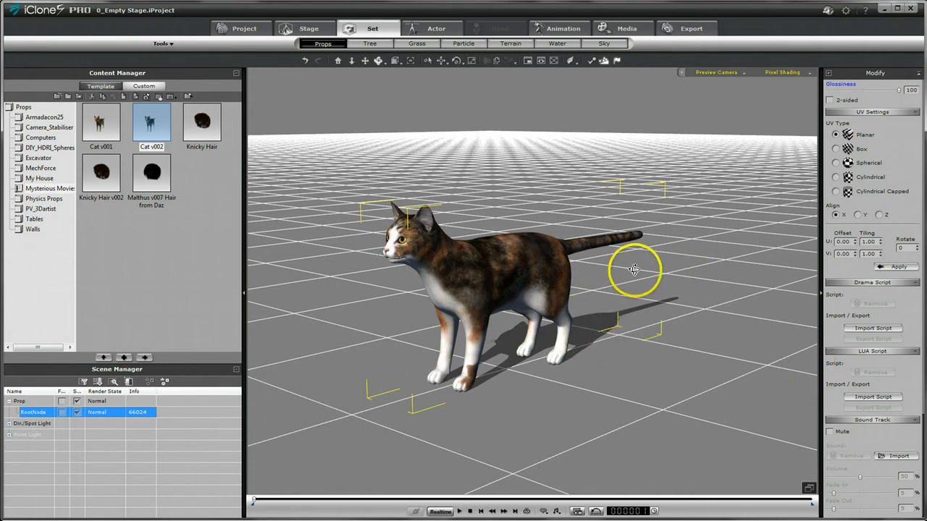
Open the animation layer editor for the cat prop and expand its bone hierarchy to the hip and waist bones.
scroll(907, 217, "up", 3)
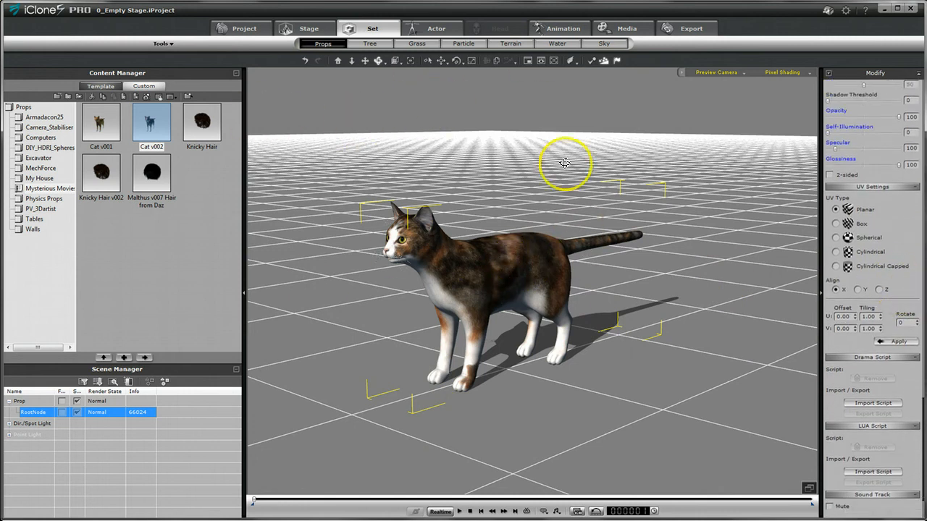
scroll(920, 428, "up", 10)
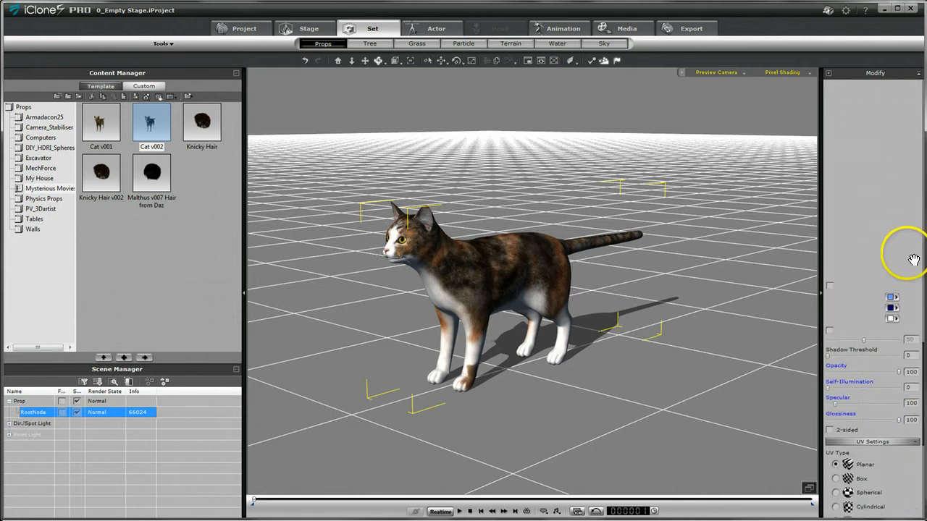
scroll(871, 293, "up", 6)
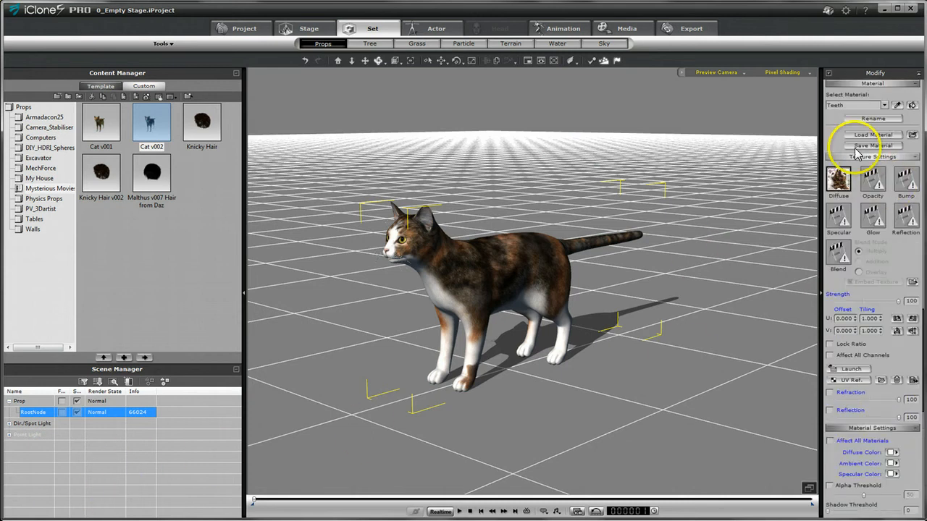
scroll(838, 136, "up", 10)
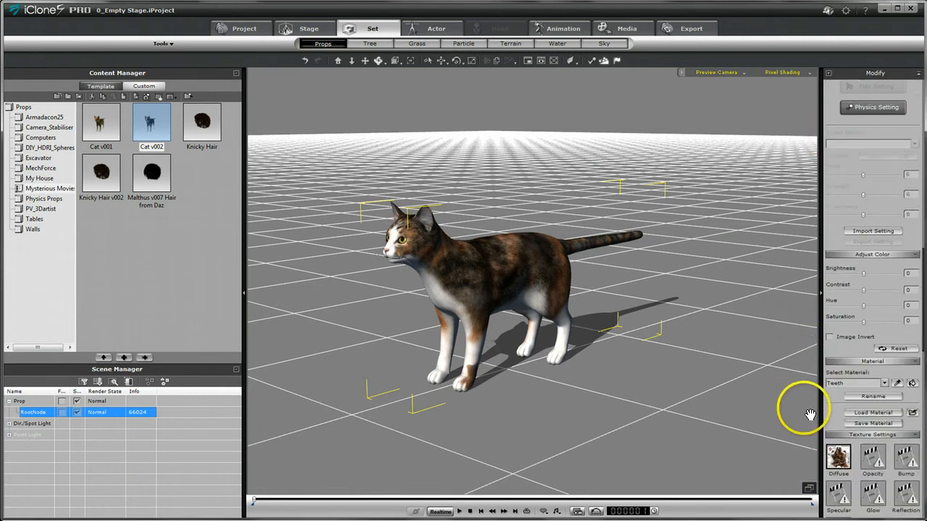
left_click(829, 73)
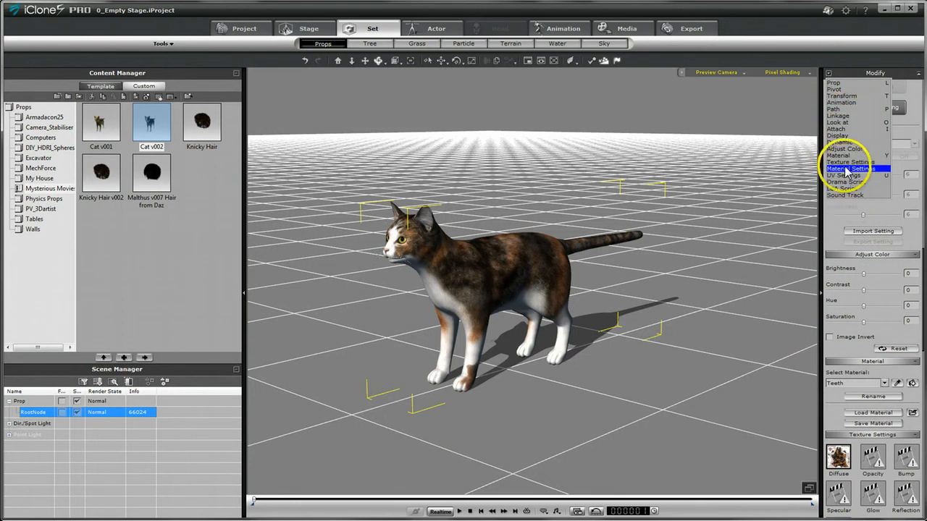
left_click(845, 102)
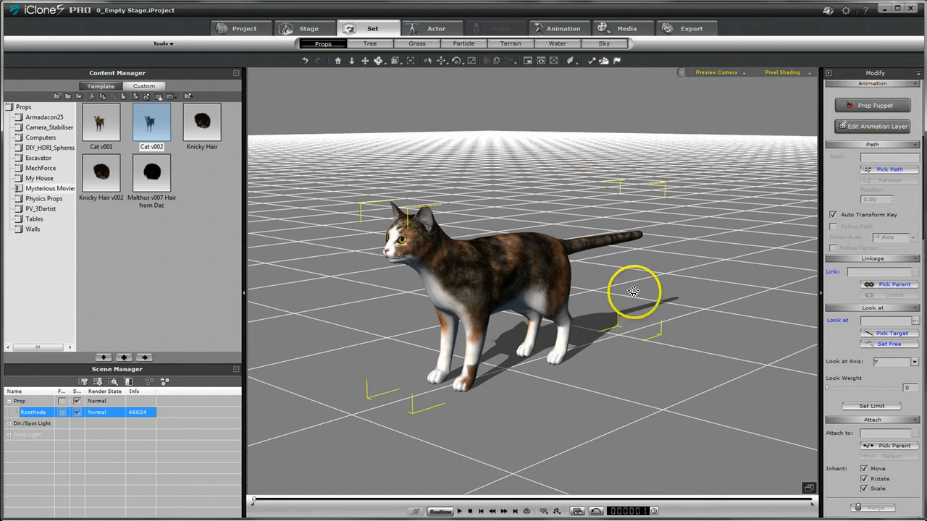
left_click(898, 128)
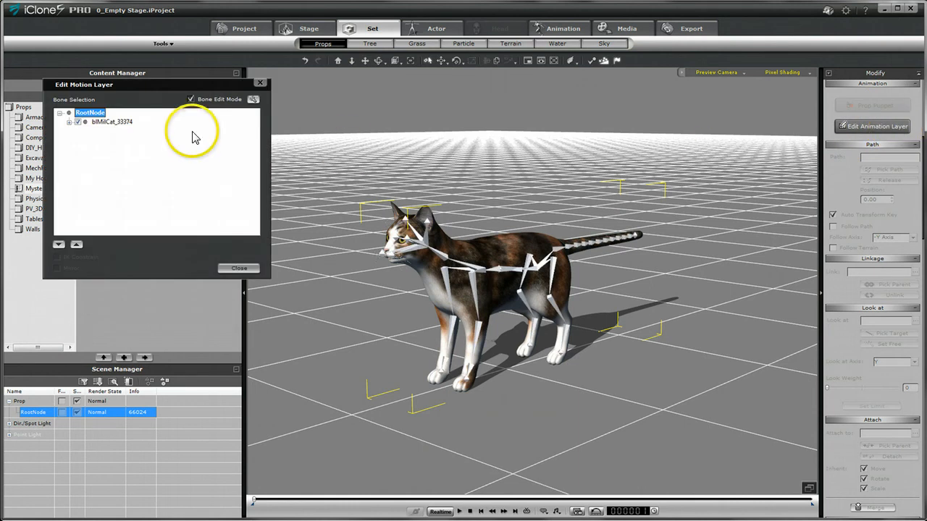
left_click_drag(191, 88, 228, 143)
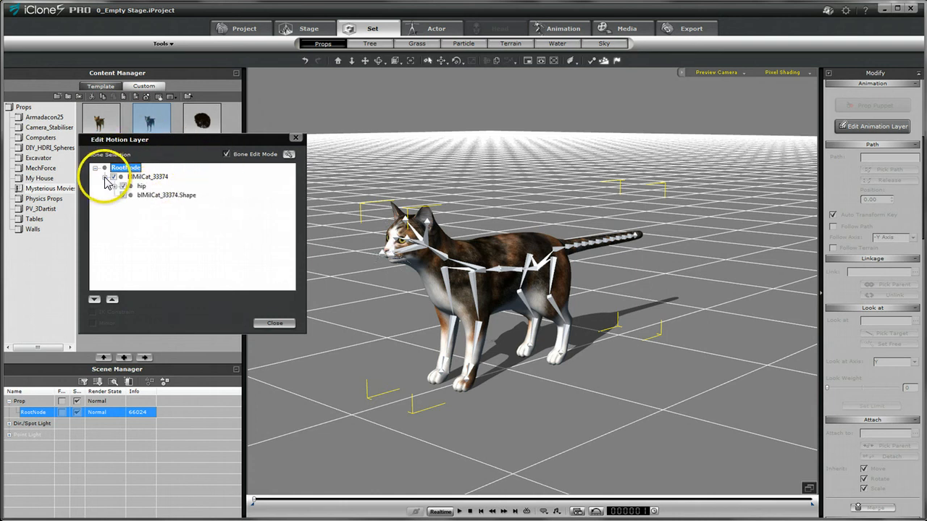
left_click(115, 186)
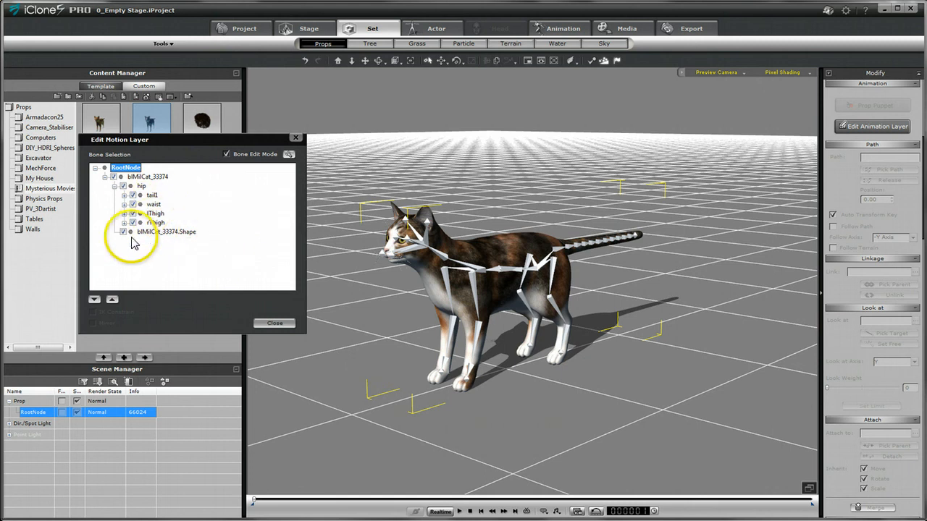
left_click(124, 195)
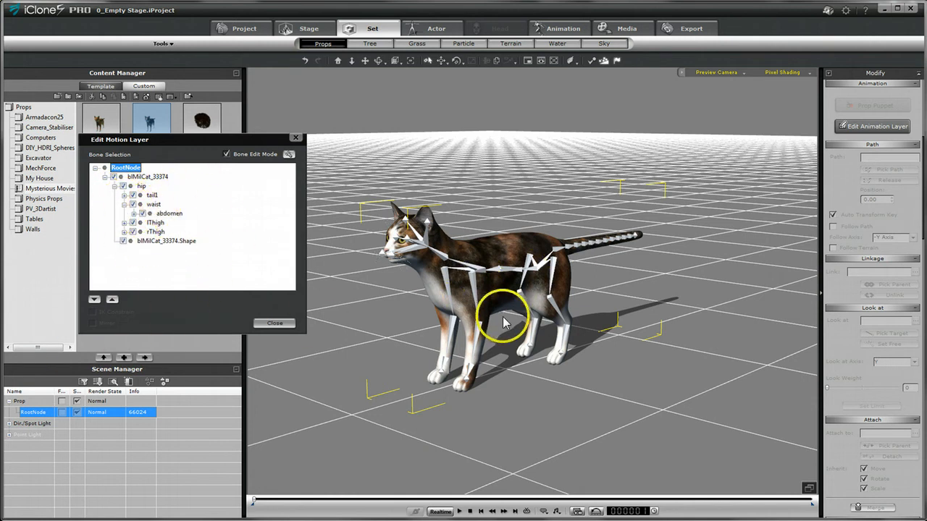
Select the cat's lForeArm bone on the displayed skeleton and try to rotate it.
right_click_drag(613, 348, 398, 243)
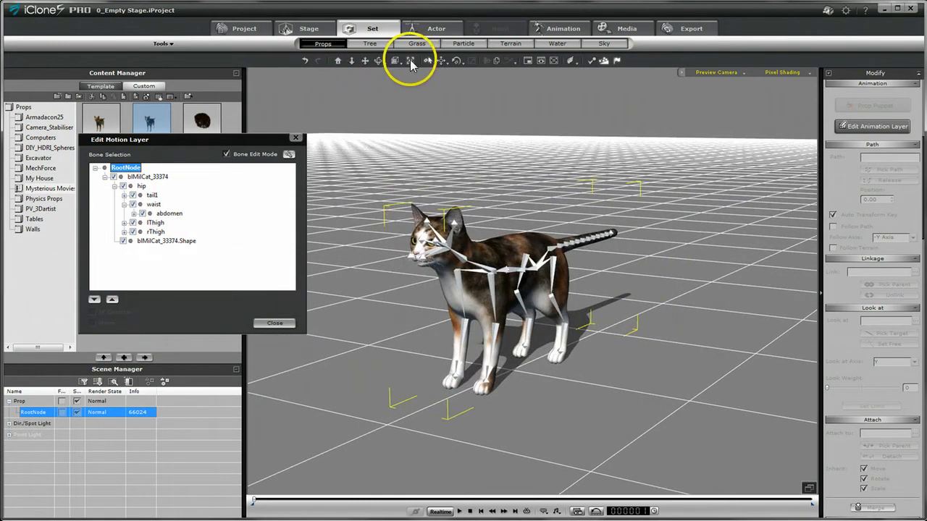
right_click_drag(507, 202, 493, 194)
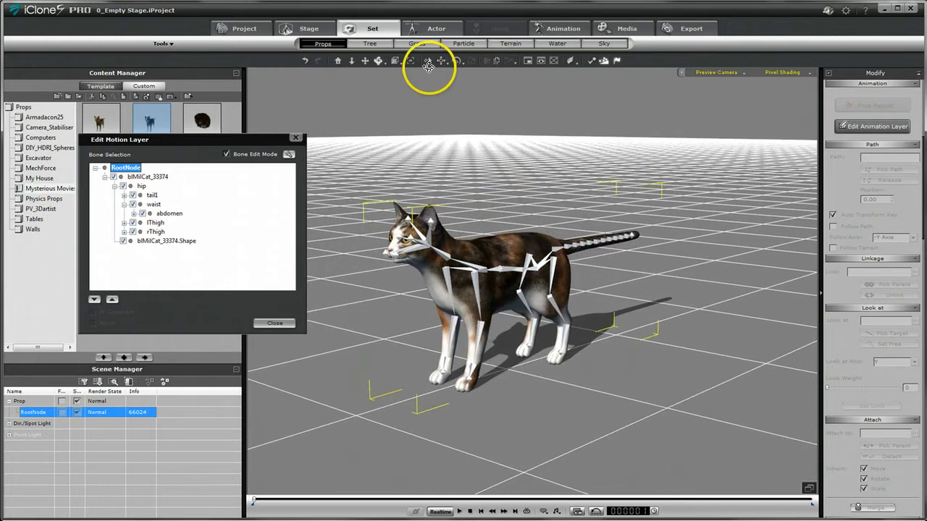
left_click(478, 333)
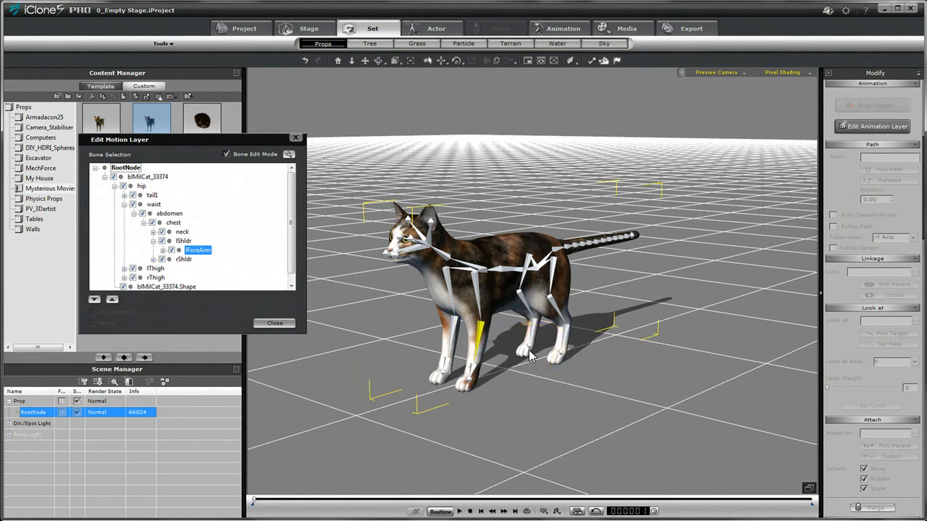
key("e")
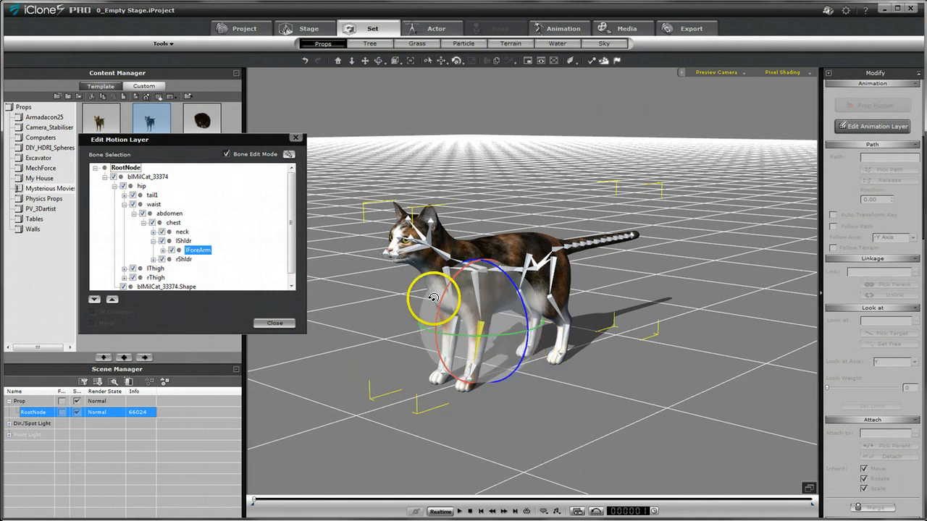
left_click_drag(433, 298, 450, 261)
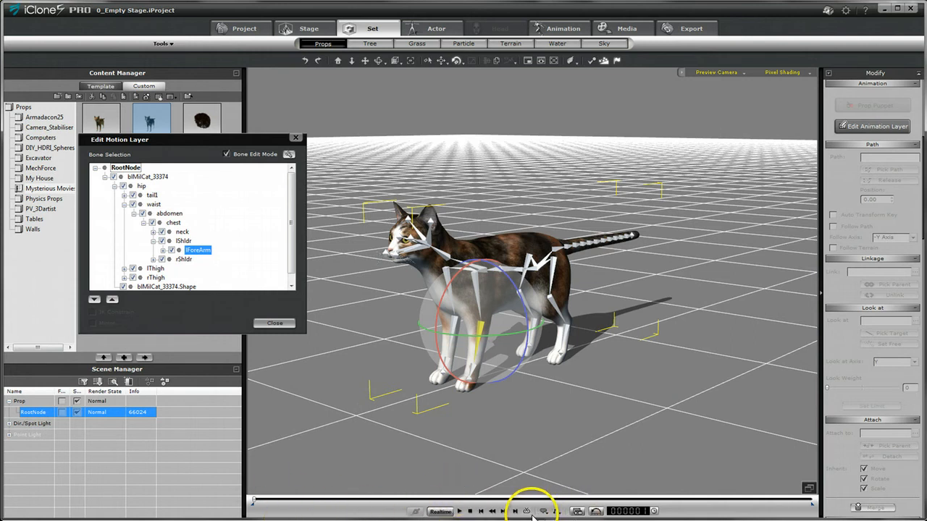
Open the timeline, show the cat RootNode's Animation and Animation Layer tracks, and move to frame 20.
left_click(578, 511)
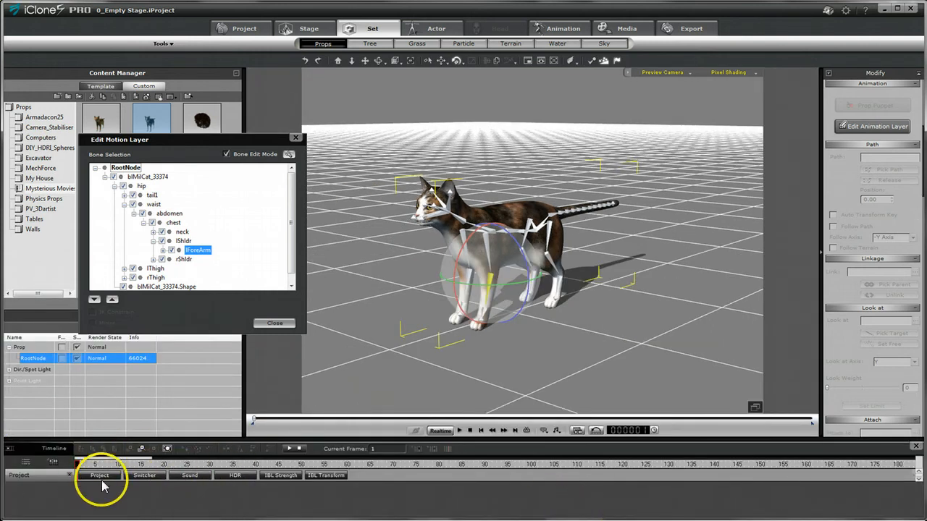
left_click(54, 462)
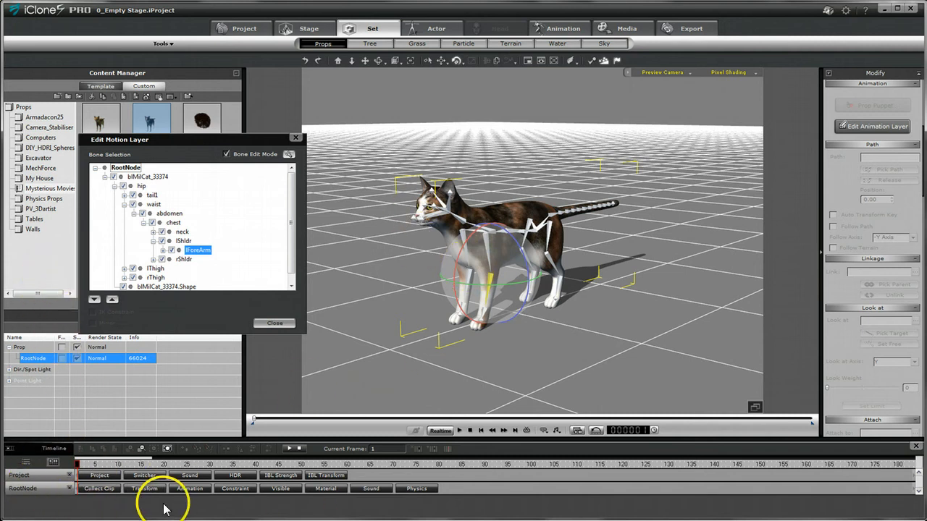
left_click(189, 490)
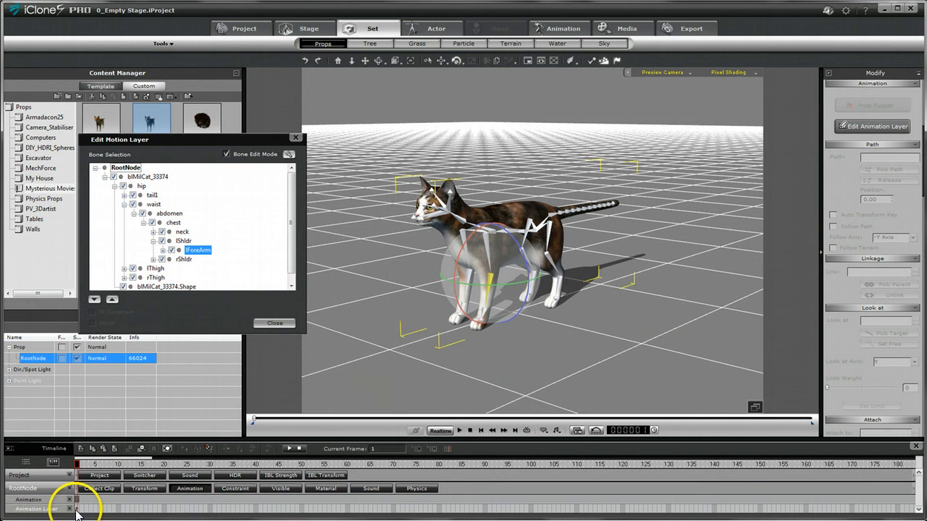
left_click_drag(82, 467, 163, 468)
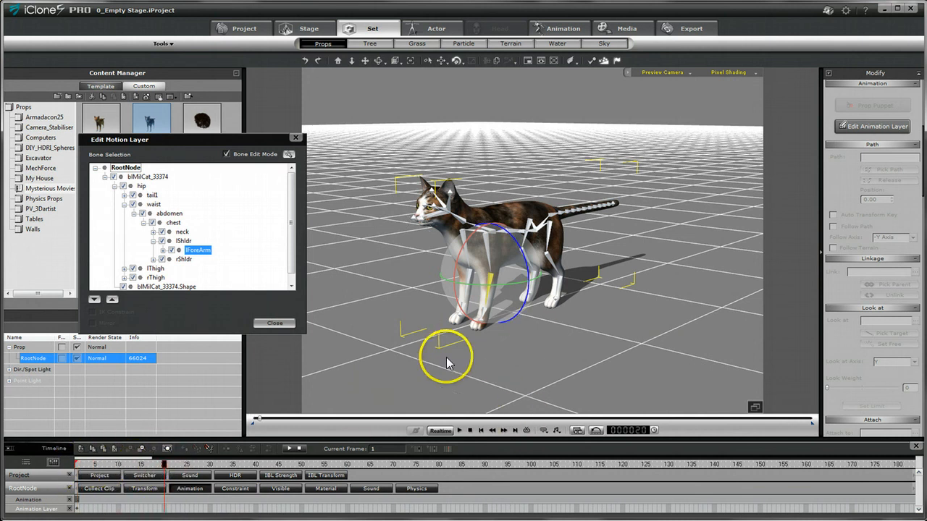
Bend the cat's left front leg at frame 20 by rotating its lForeArm and lWrist bones.
left_click_drag(458, 266, 502, 311)
left_click(501, 307)
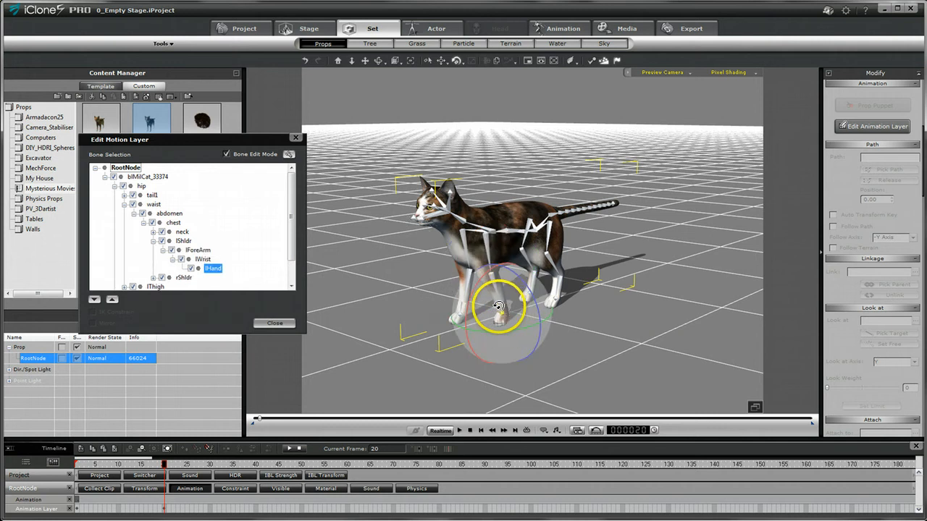
left_click(468, 275)
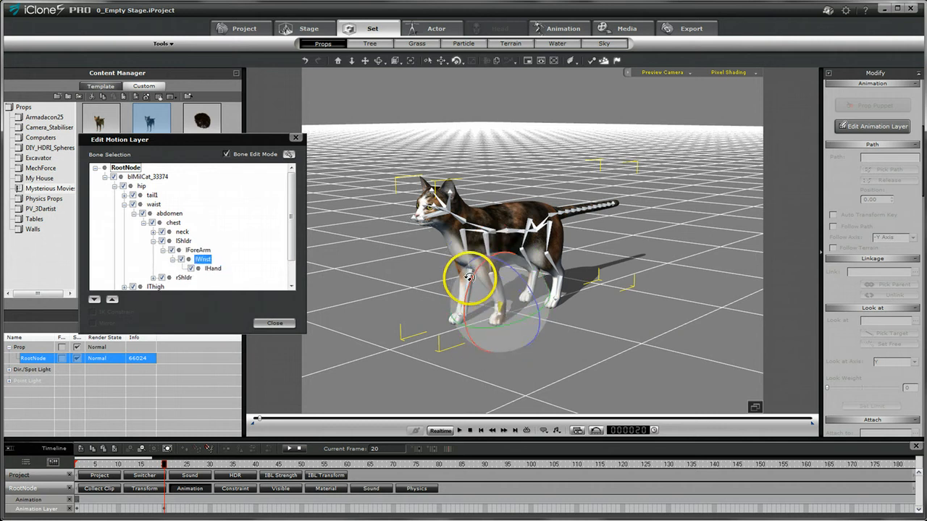
left_click_drag(469, 277, 473, 272)
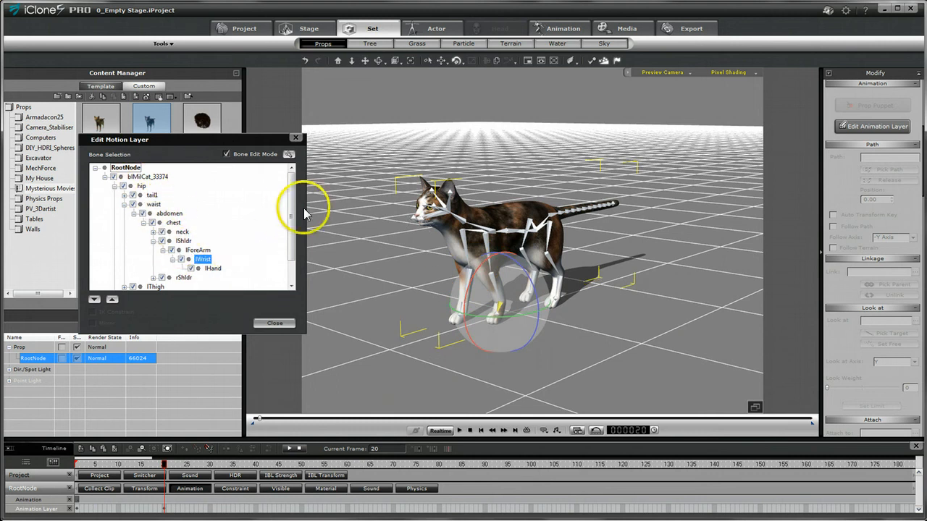
left_click_drag(291, 202, 291, 218)
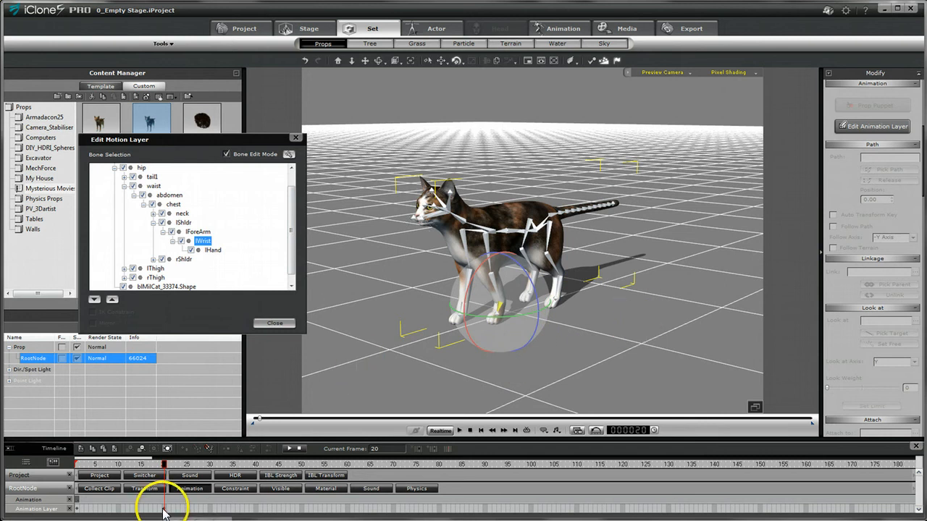
Raise the cat's left hind leg backwards by rotating its lLeg and lShin bones.
middle_click_drag(654, 276, 420, 269)
left_click(543, 263)
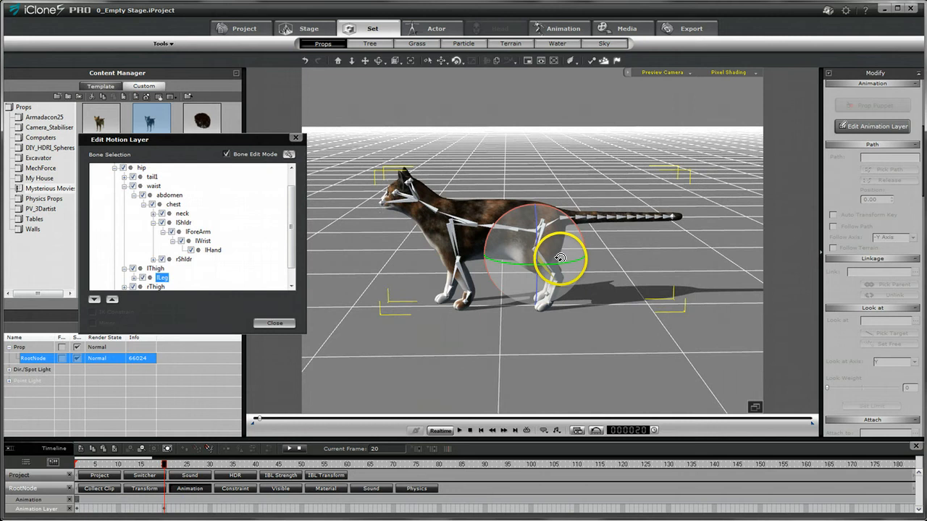
left_click_drag(562, 212, 540, 189)
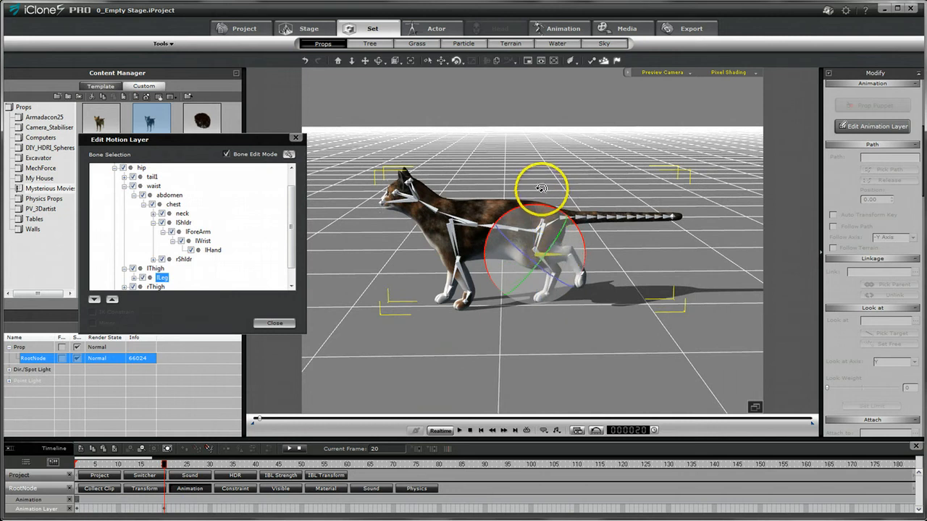
left_click(571, 262)
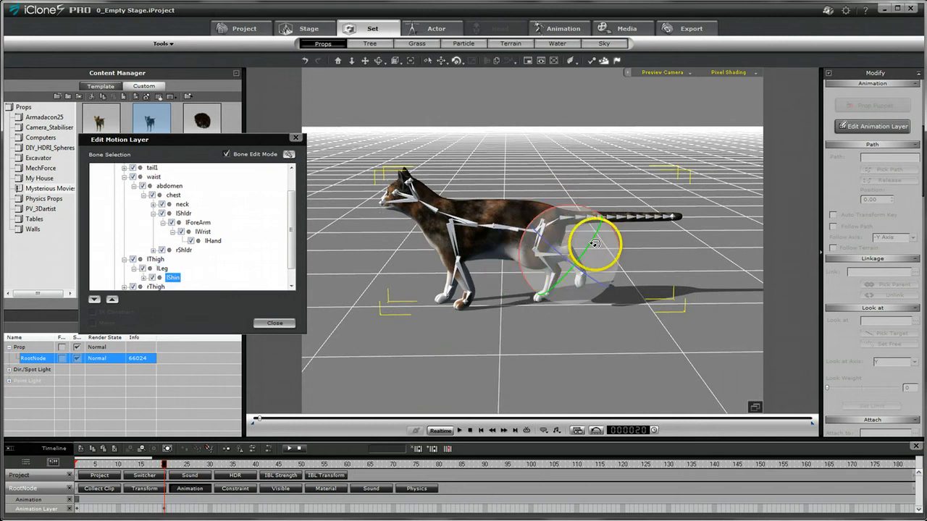
left_click_drag(594, 243, 548, 218)
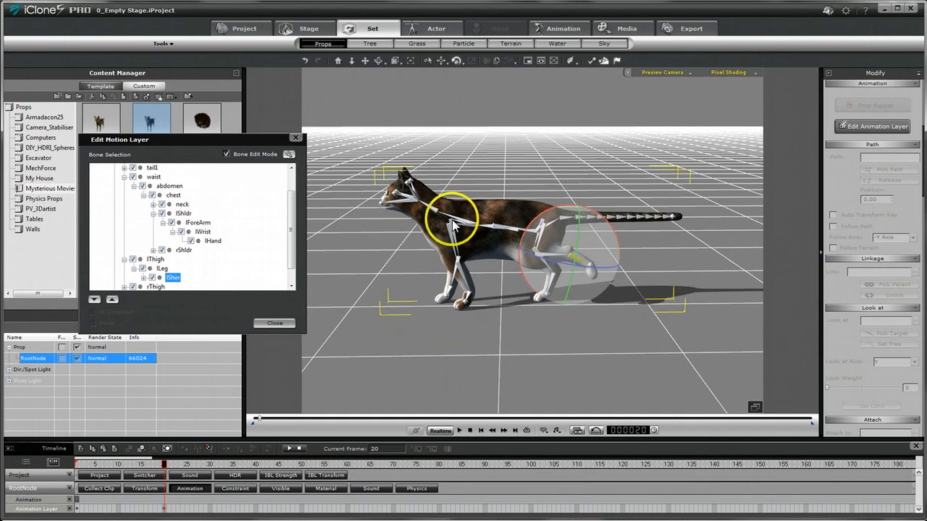
Rotate the cat's neck bone to turn its head at frame 20.
left_click_drag(422, 216, 491, 233)
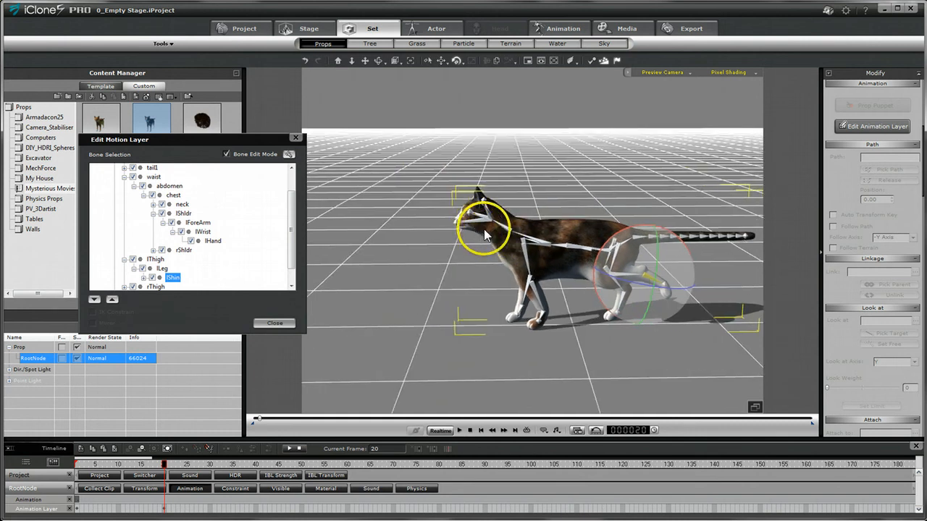
middle_click_drag(483, 230, 524, 258)
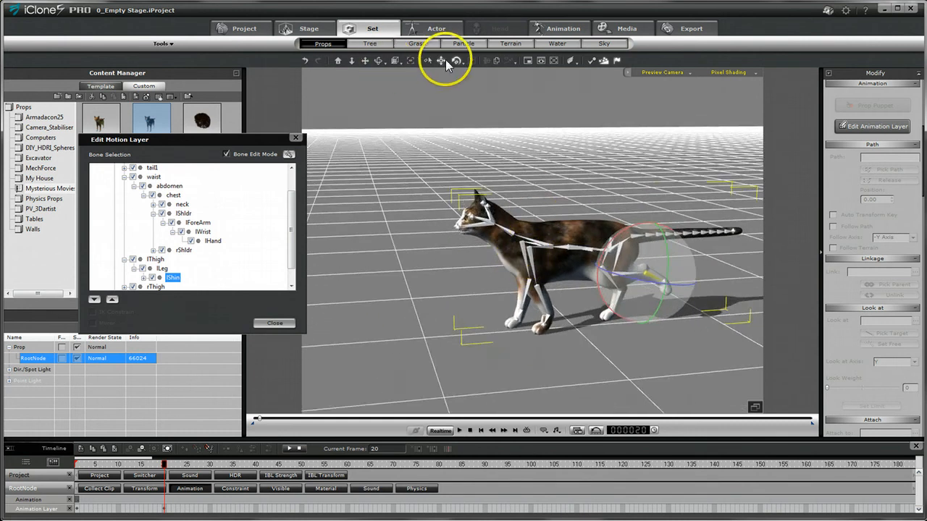
left_click(379, 60)
left_click_drag(439, 221, 592, 274)
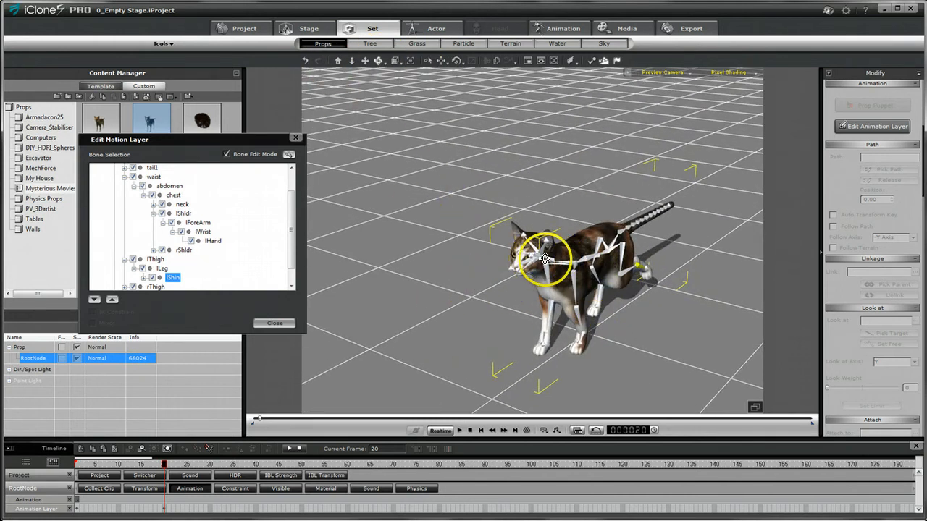
left_click(545, 259)
left_click_drag(549, 236, 569, 210)
middle_click_drag(658, 244, 517, 228)
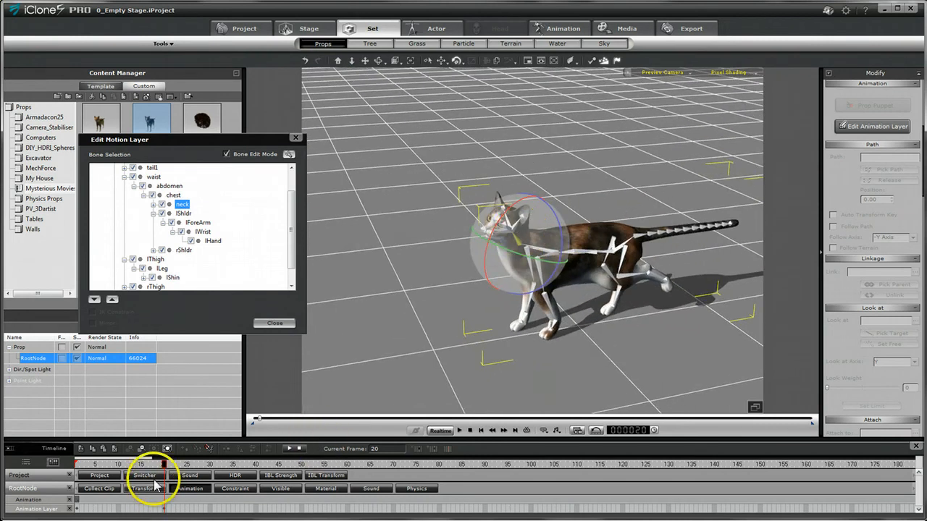
Turn off Bone Edit Mode and scrub the timeline back to frame 1 to check the cat's movement.
left_click_drag(165, 469, 178, 445)
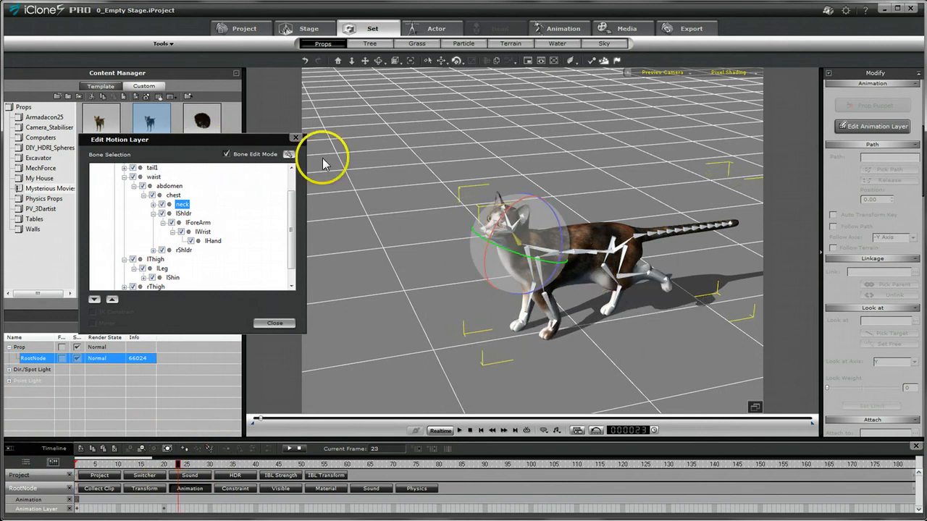
left_click(226, 154)
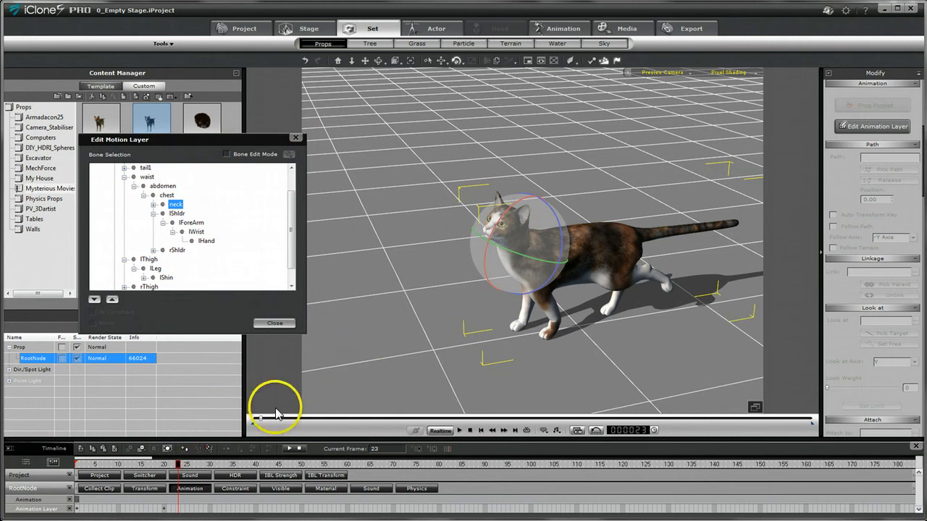
left_click_drag(179, 470, 23, 491)
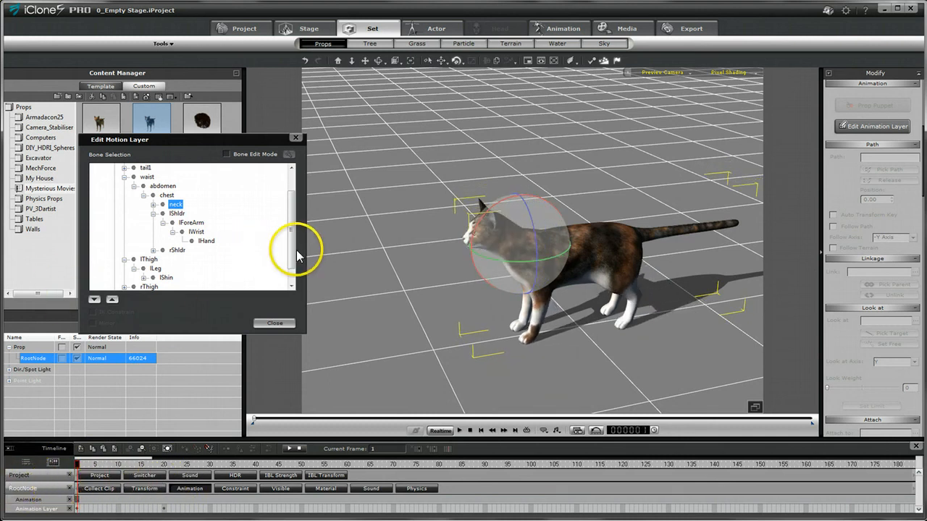
left_click_drag(293, 210, 296, 168)
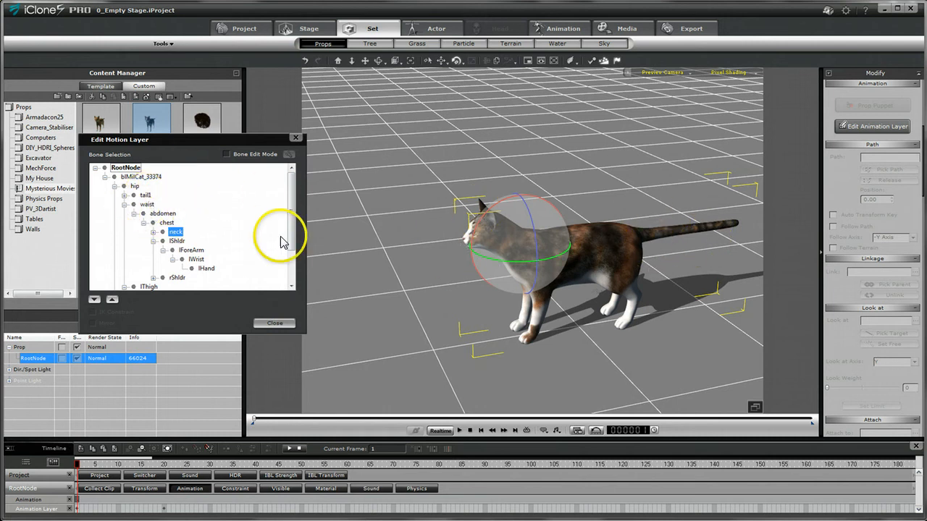
Turn Bone Edit Mode back on and curl the cat's tail upwards at frame 20 by rotating the tail3, tail9 and tail6 bones.
left_click(227, 155)
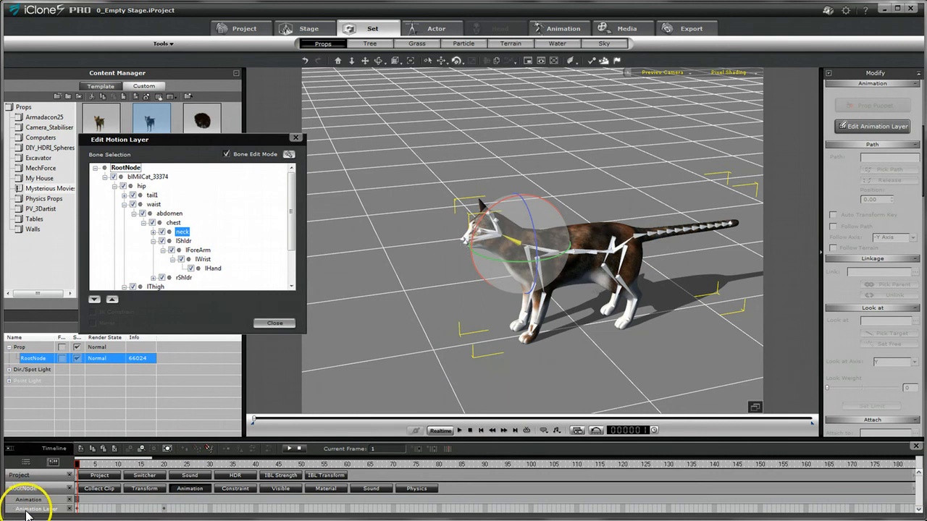
left_click(164, 508)
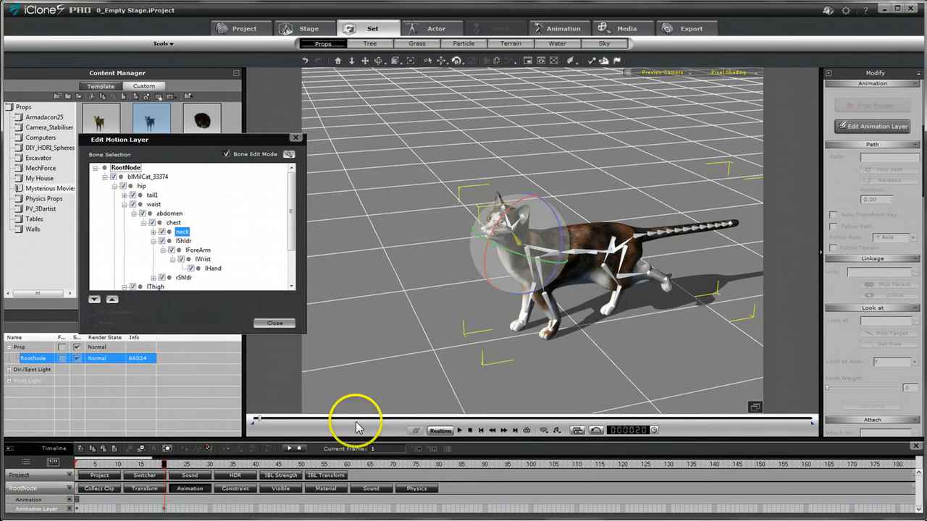
left_click(661, 230)
left_click_drag(659, 230, 627, 206)
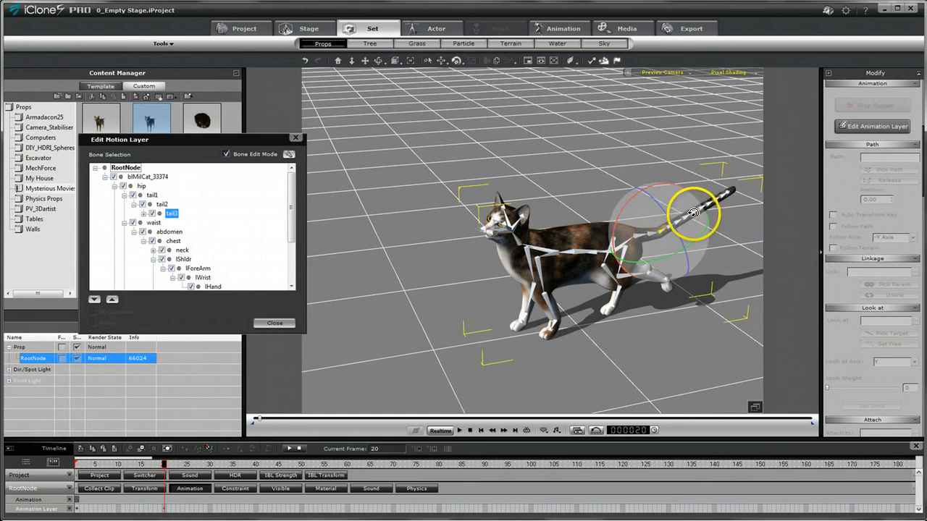
left_click(708, 209)
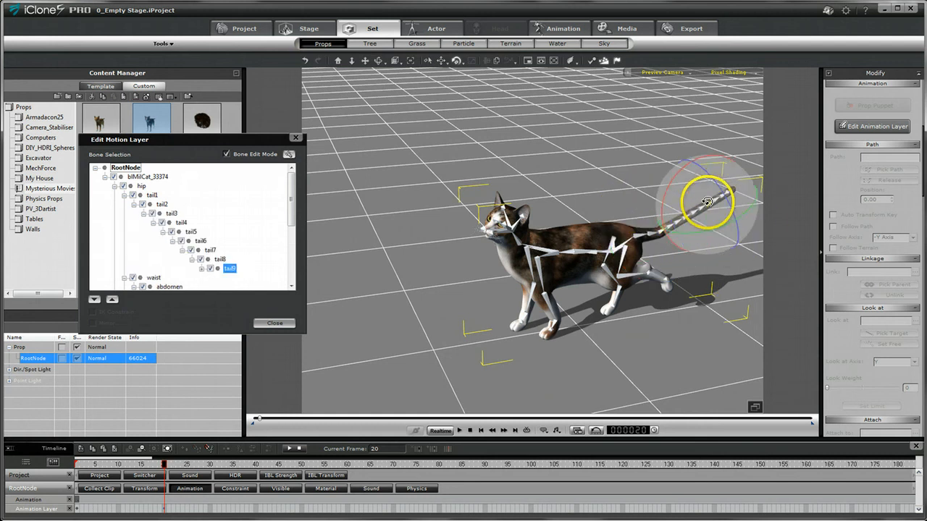
left_click_drag(692, 196, 688, 221)
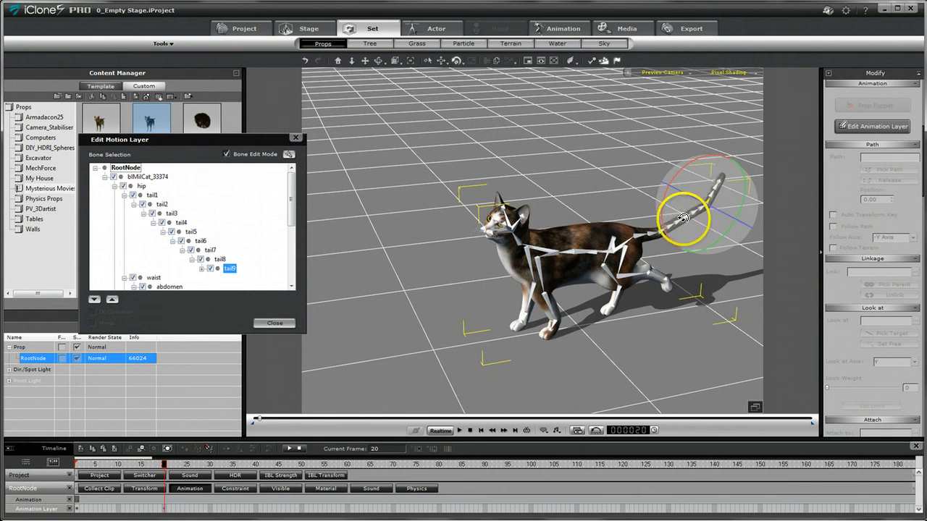
left_click(685, 218)
left_click_drag(657, 184, 663, 230)
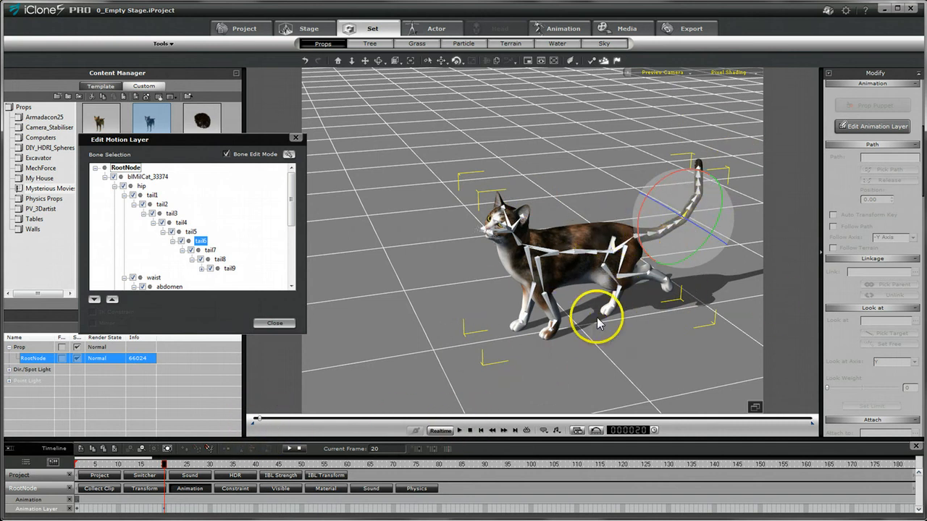
Close the motion layer editor and play back the cat's animation, then stop it.
left_click(274, 323)
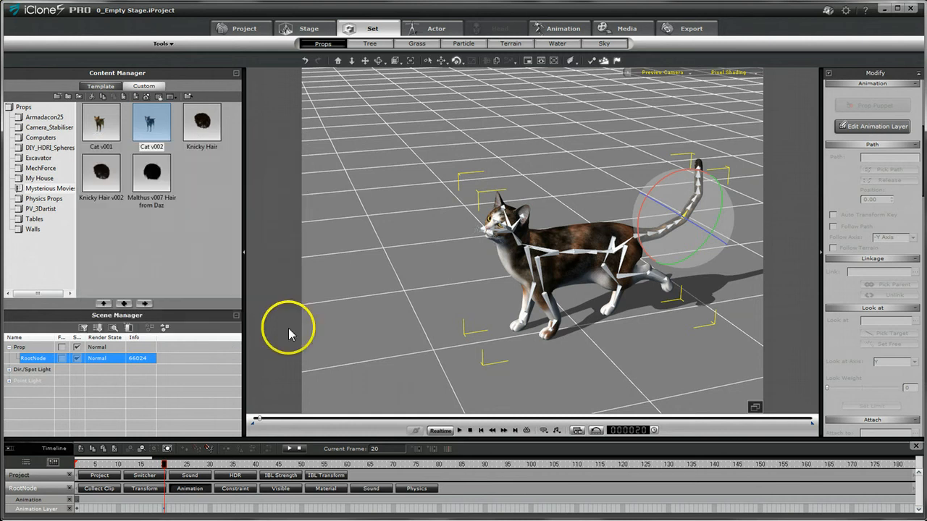
left_click(366, 61)
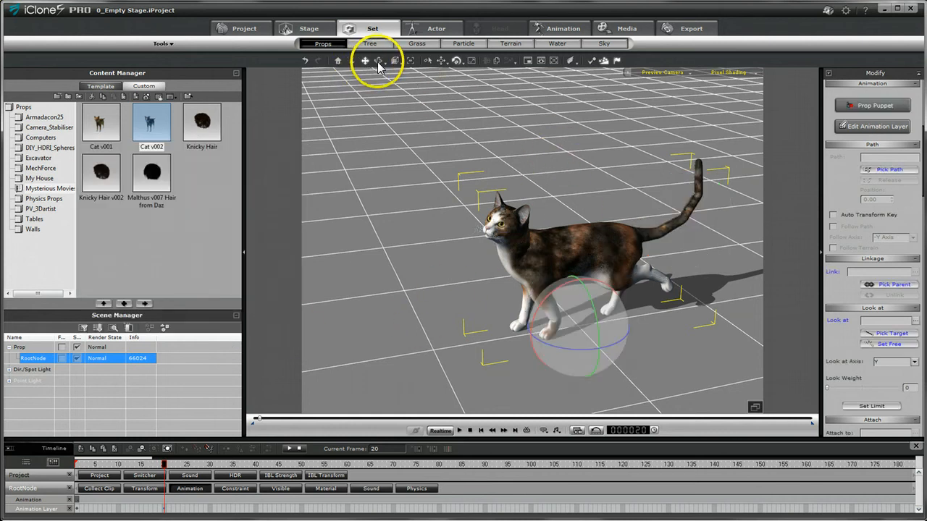
right_click_drag(465, 225, 463, 173)
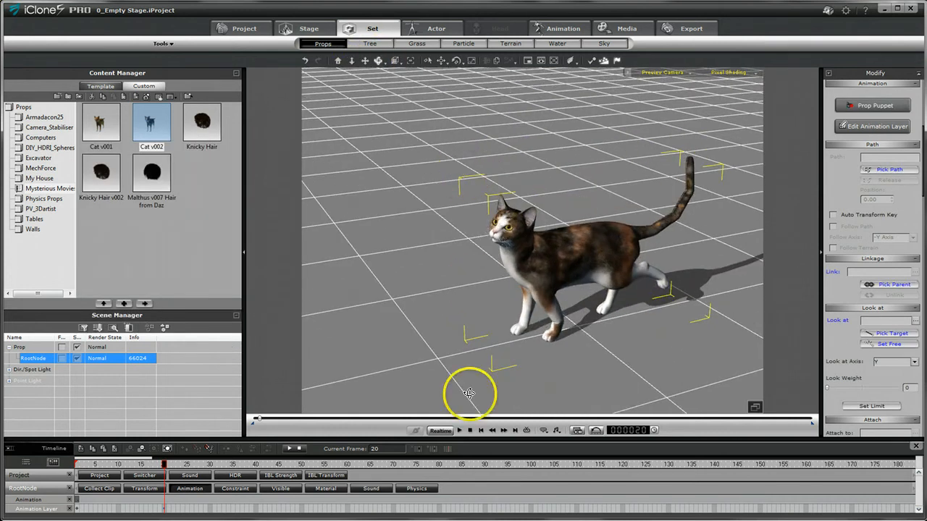
left_click(460, 430)
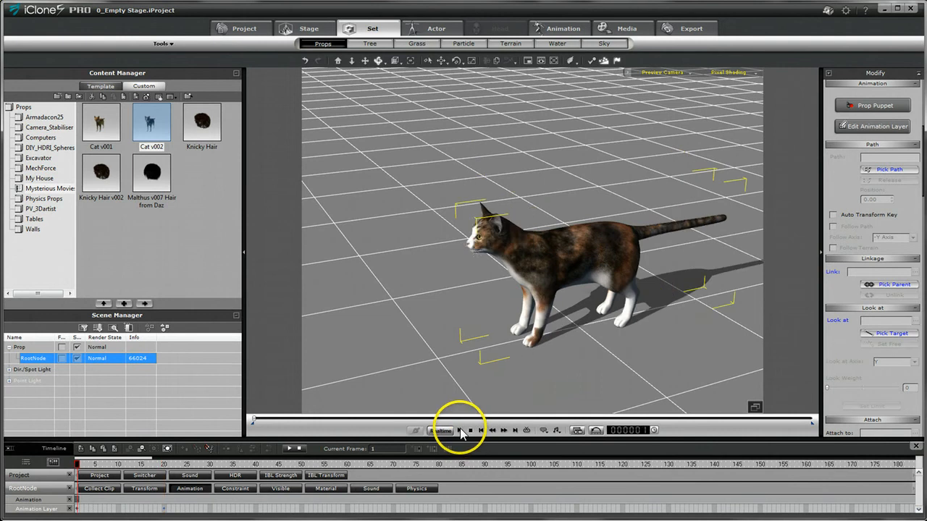
left_click(470, 430)
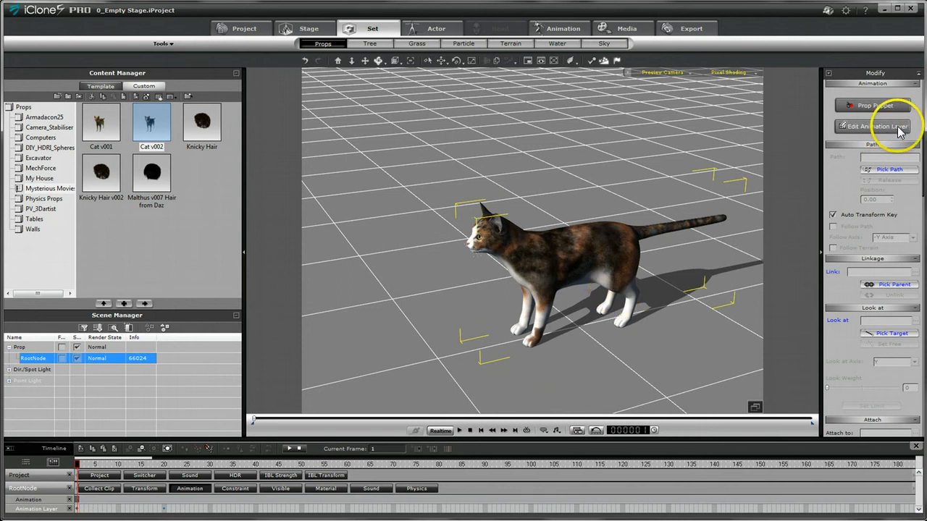
Deselect the Cat v002 library item and delete the cat prop from the stage.
right_click(552, 247)
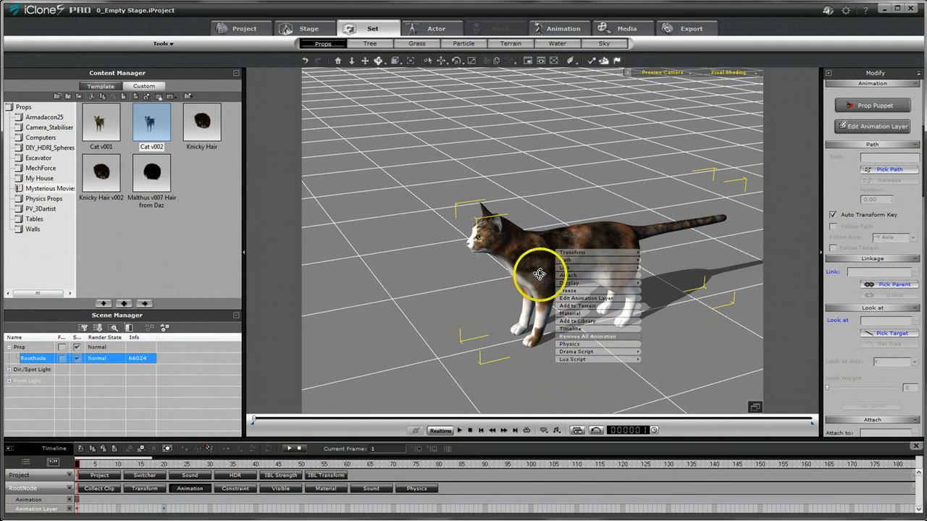
left_click(536, 240)
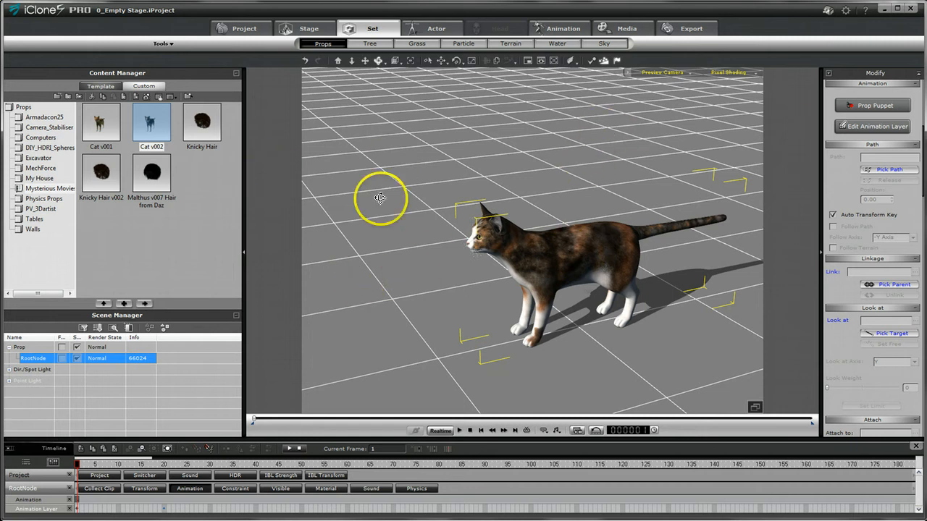
left_click(173, 269)
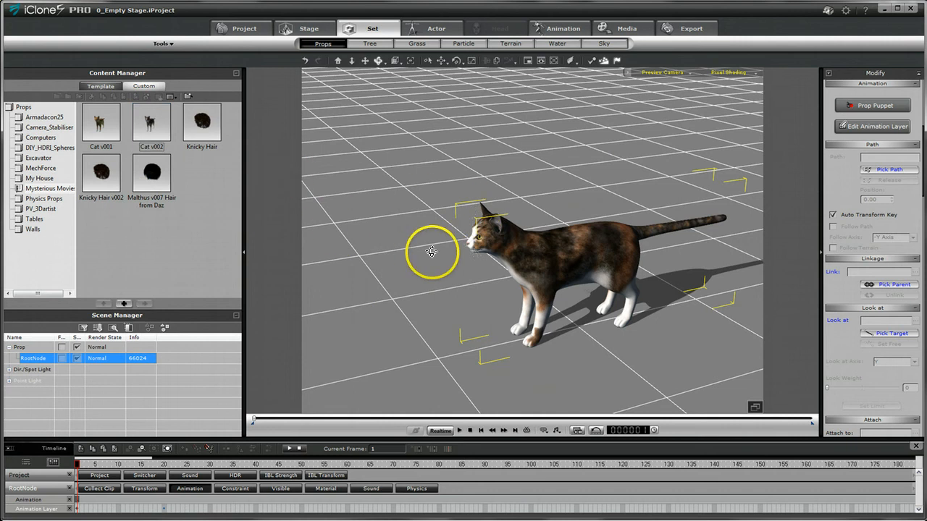
key("Delete")
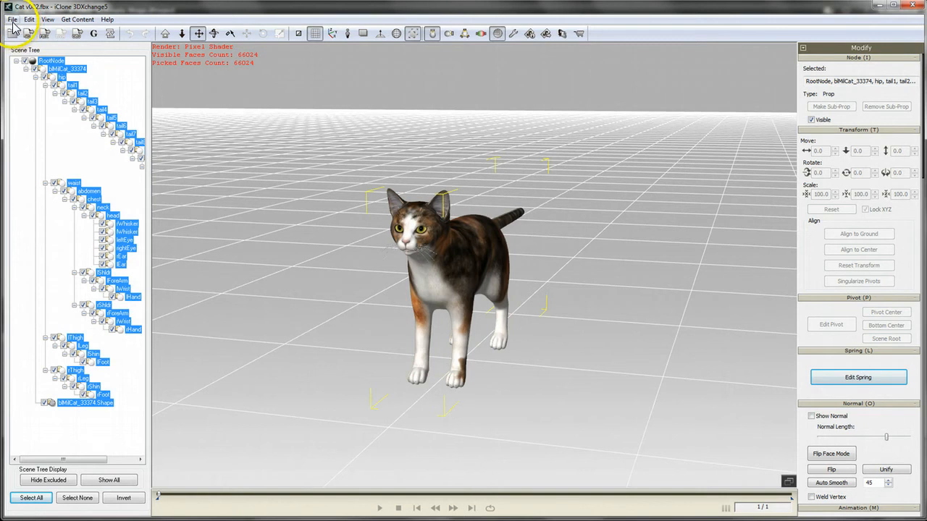
Switch to DAZ Studio and select the Millennium Cat figure in the Pose & Animate workspace, with the whole cat in view.
left_click(12, 19)
left_click(18, 30)
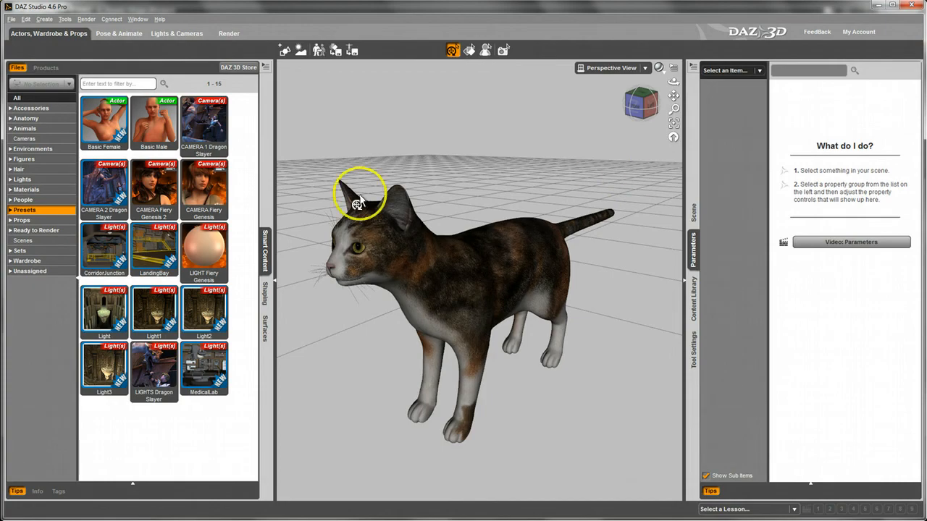
left_click(470, 297)
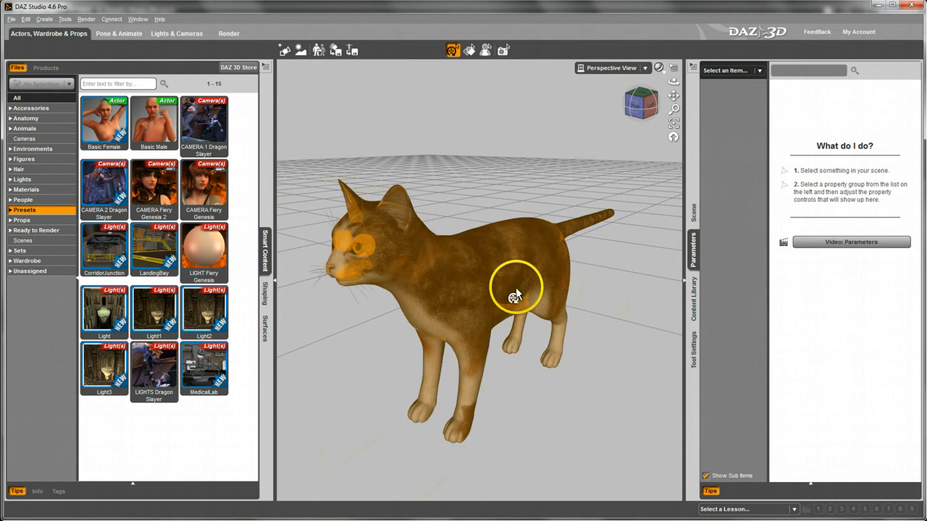
left_click(414, 443)
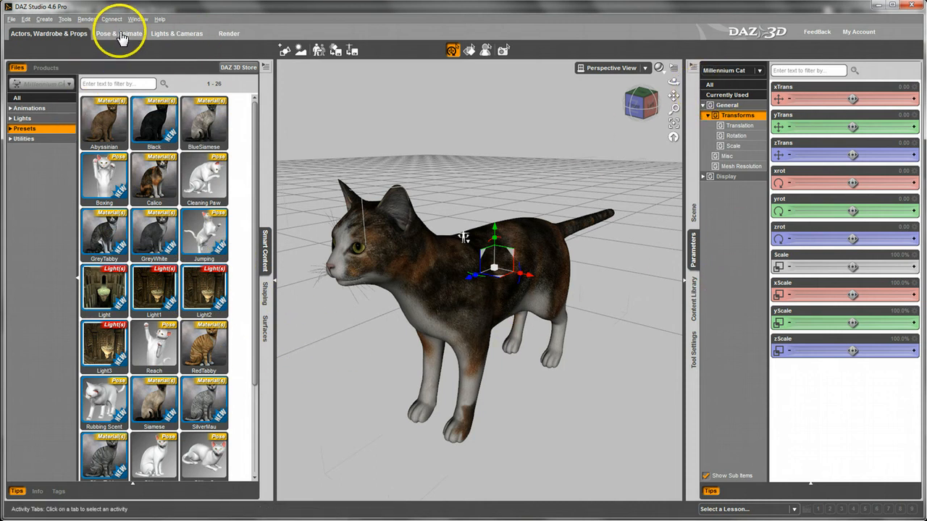
left_click(110, 35)
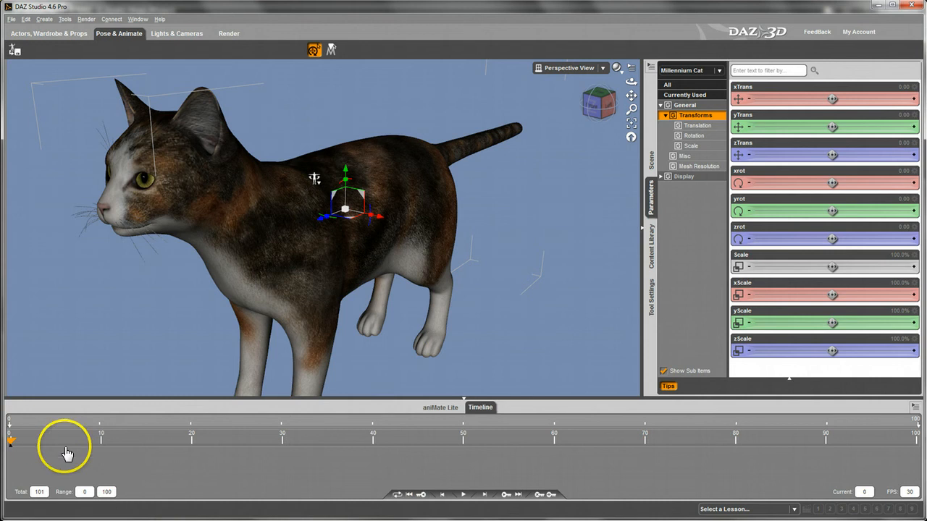
scroll(360, 295, "down", 3)
scroll(410, 348, "down", 1)
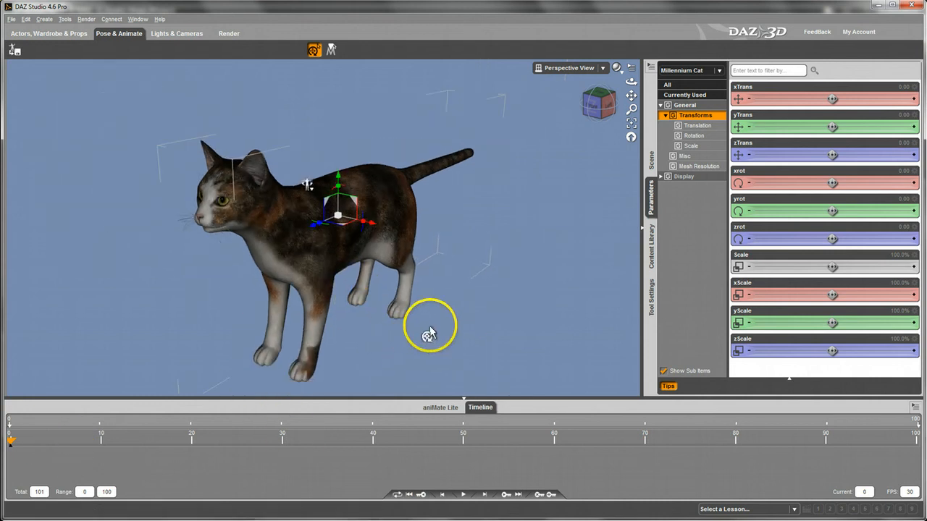
left_click_drag(608, 112, 409, 227)
left_click_drag(636, 107, 609, 254)
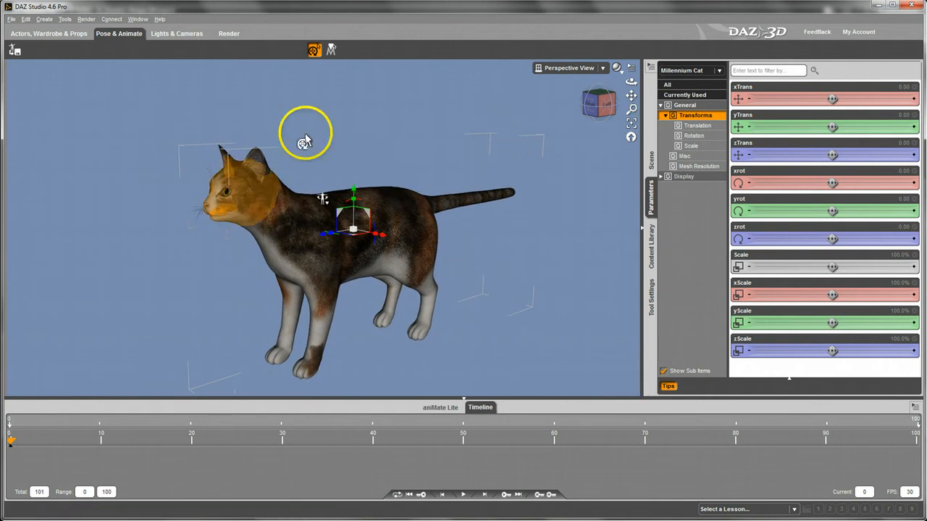
Select the cat's head, search the content library for "cat" and look through the available cat poses.
left_click(261, 207)
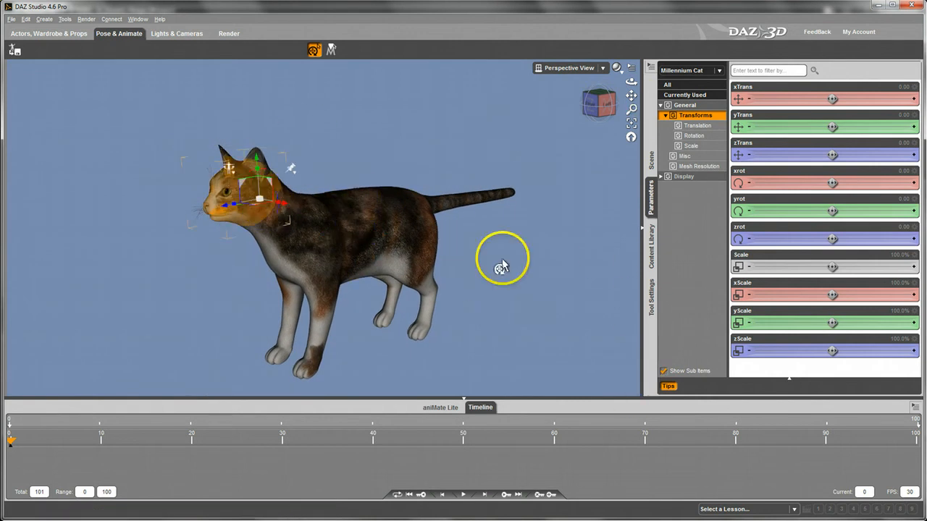
left_click(650, 253)
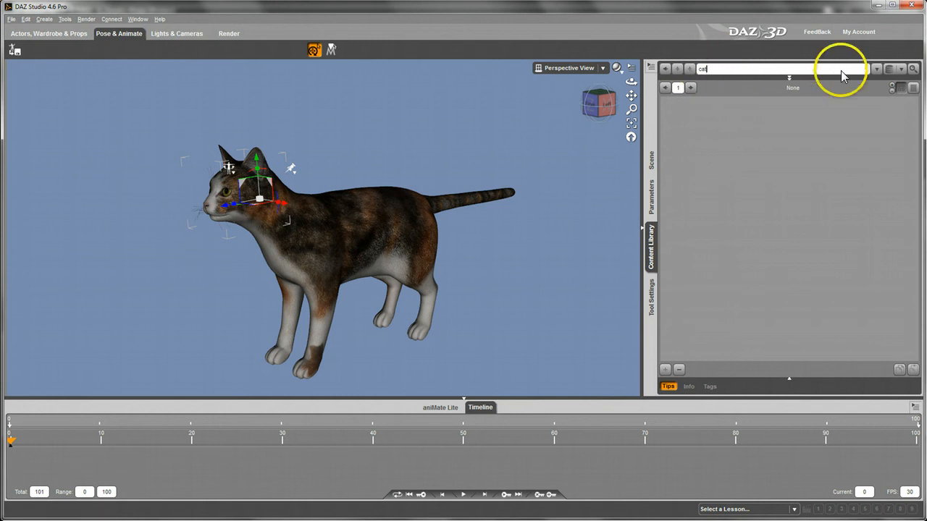
left_click(876, 72)
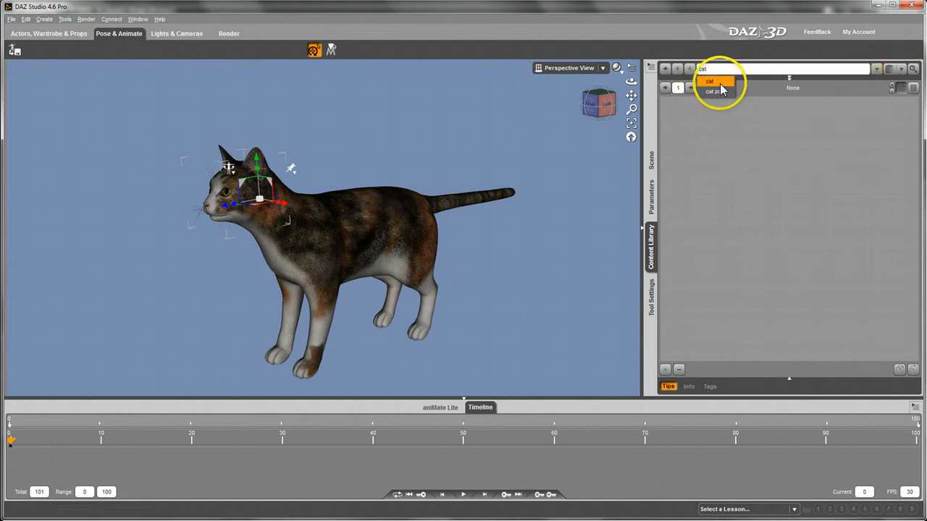
left_click(721, 86)
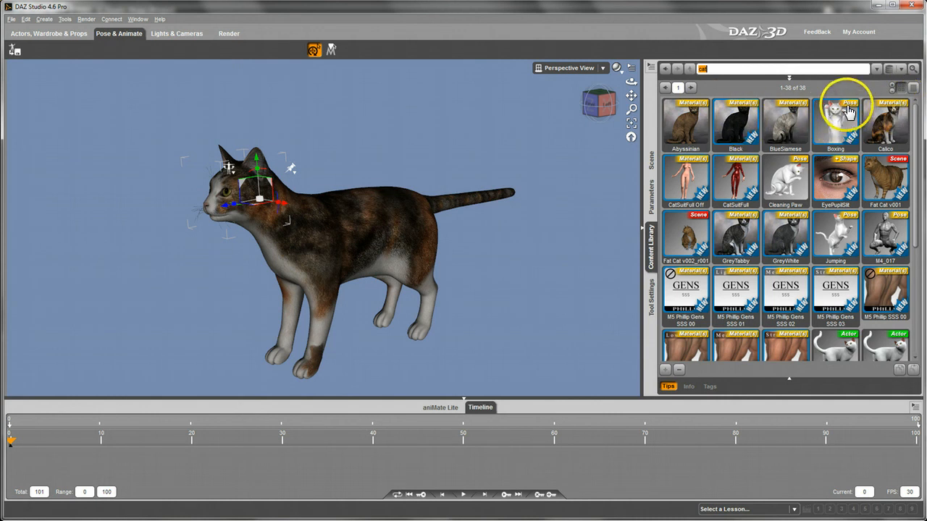
mouse_move(844, 112)
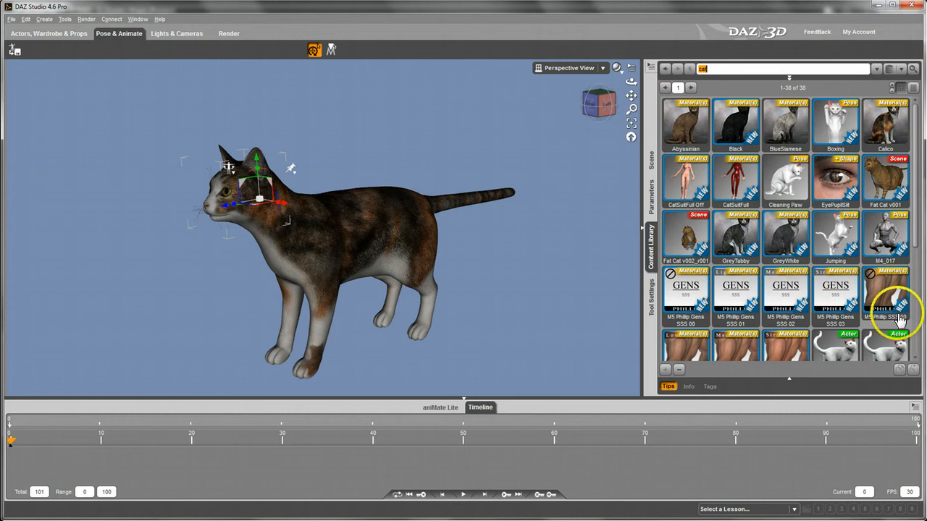
scroll(823, 213, "down", 3)
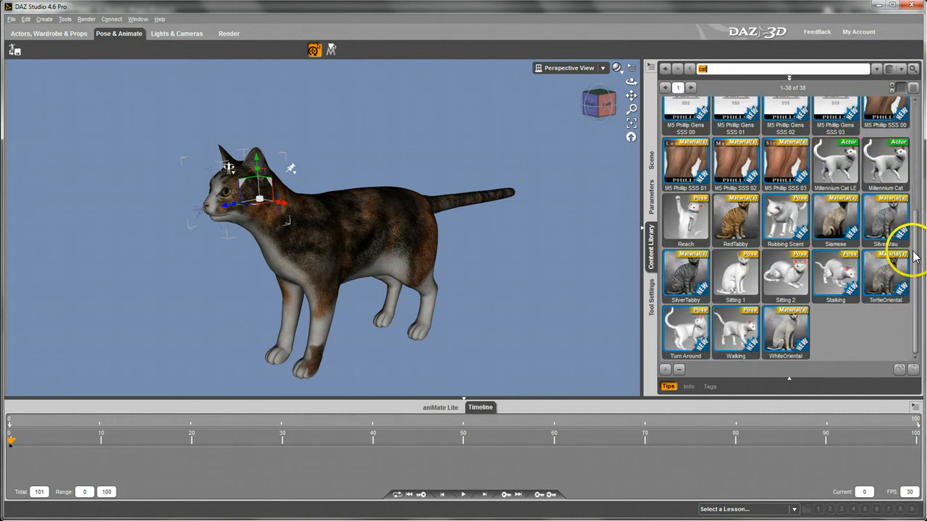
left_click_drag(915, 298, 842, 97)
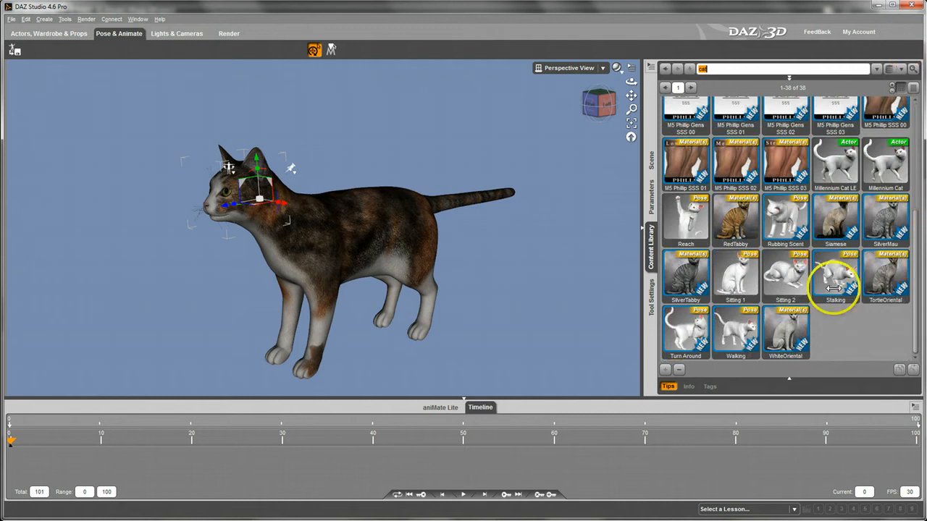
left_click_drag(916, 215, 920, 90)
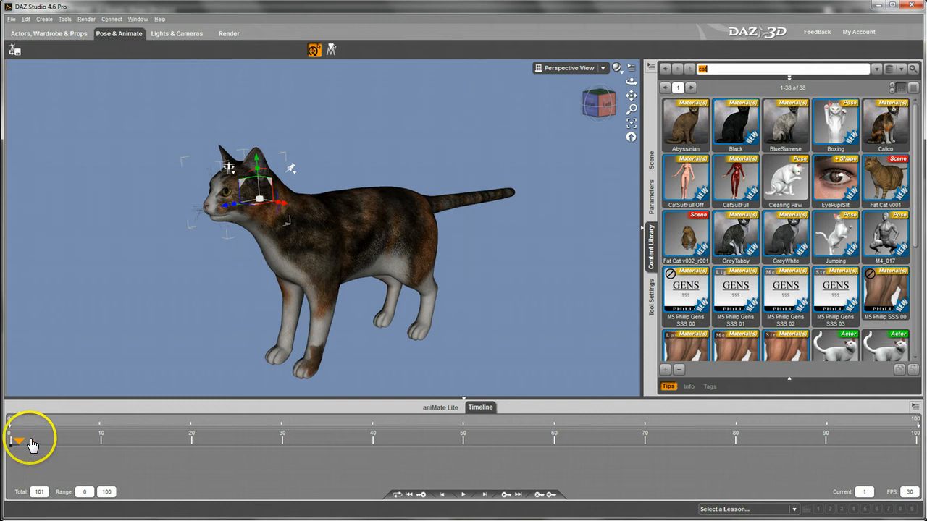
Apply the Cleaning Paw pose to the cat at frame 20 of the timeline.
left_click_drag(30, 440, 9, 437)
left_click(36, 443)
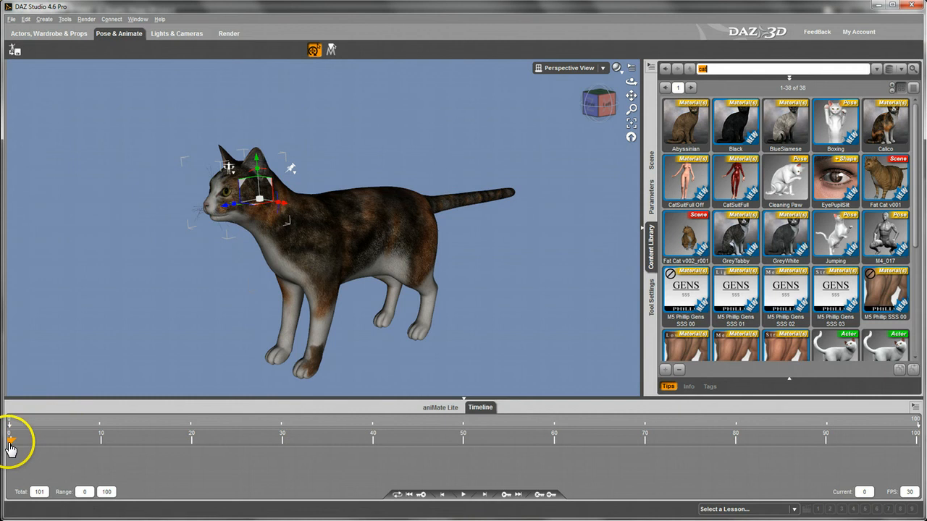
left_click_drag(12, 443, 190, 443)
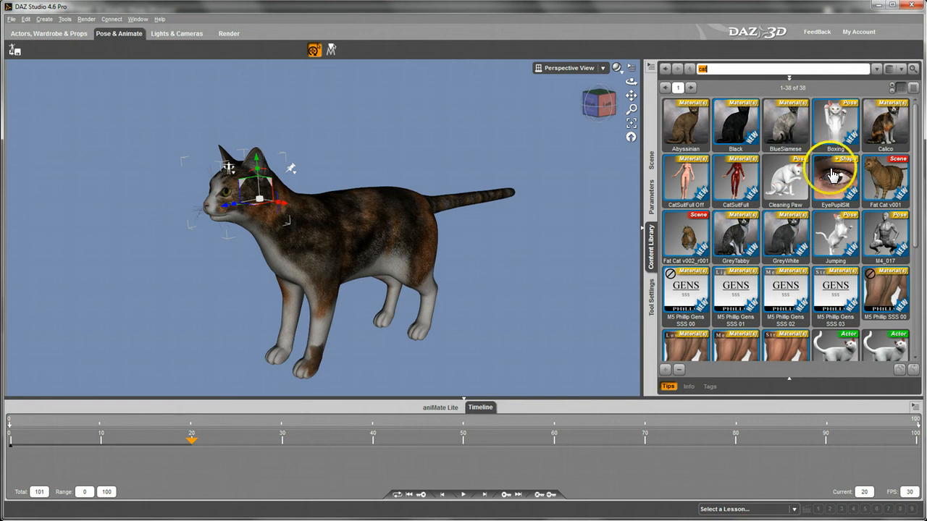
left_click_drag(787, 176, 356, 229)
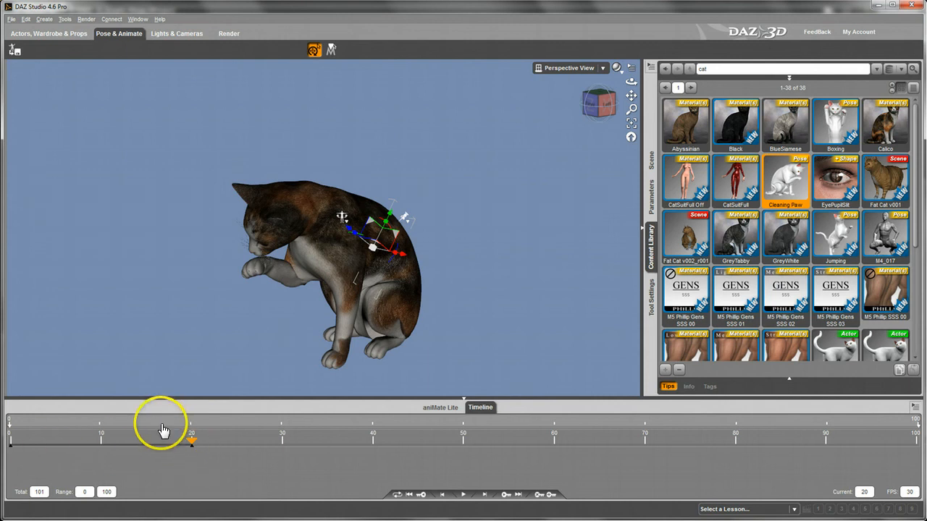
Scrub back to frame 0 and play the cat's animation from the start twice.
left_click_drag(193, 448, 165, 442)
left_click_drag(110, 450, 10, 442)
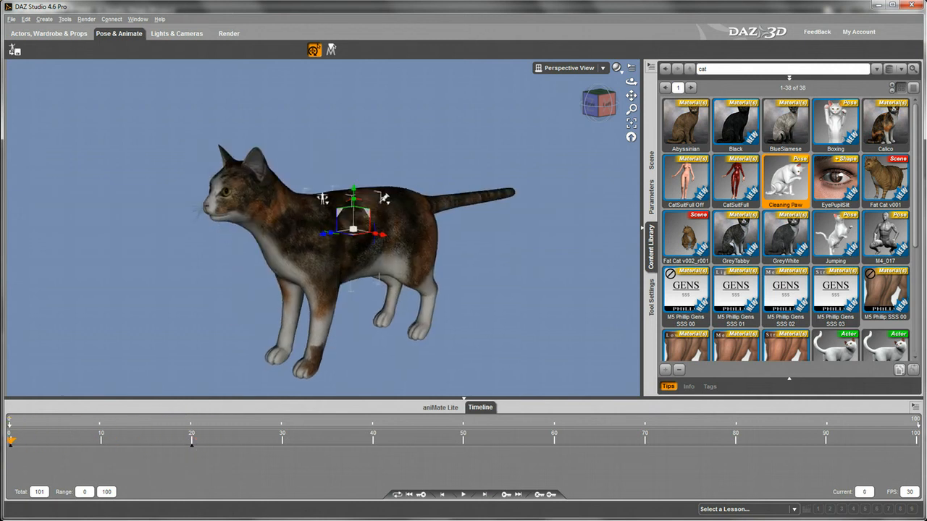
left_click(464, 497)
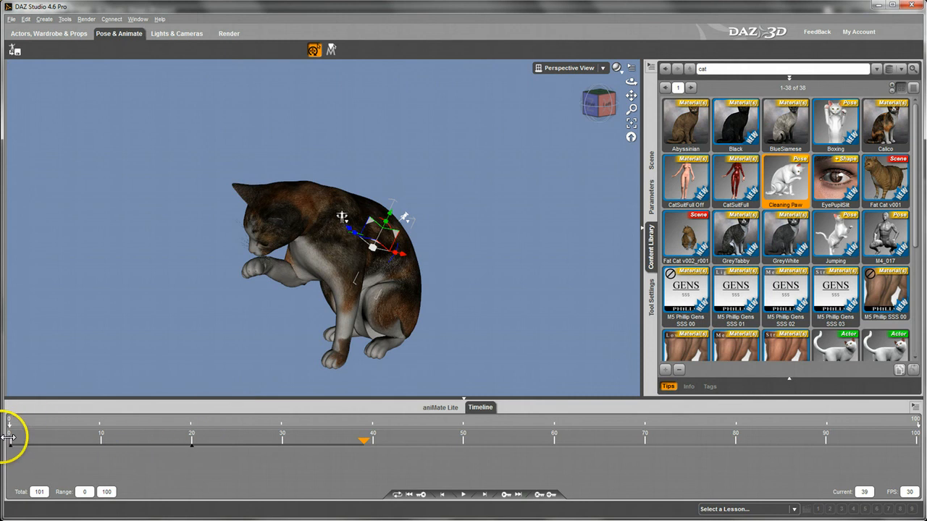
left_click(410, 494)
left_click(463, 496)
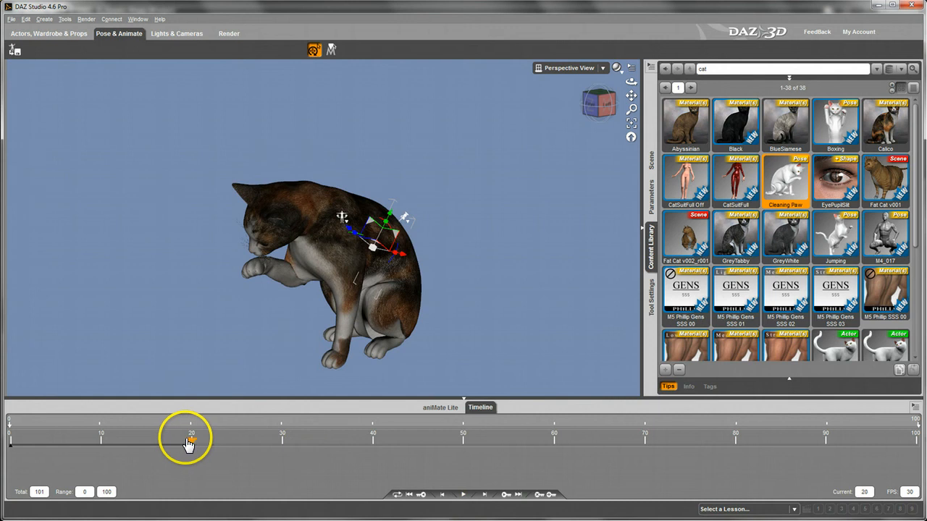
Scrub the timeline between frames 0 and 20 and on to frame 40 to check the cat's pose transition.
left_click(13, 436)
left_click_drag(12, 433, 136, 447)
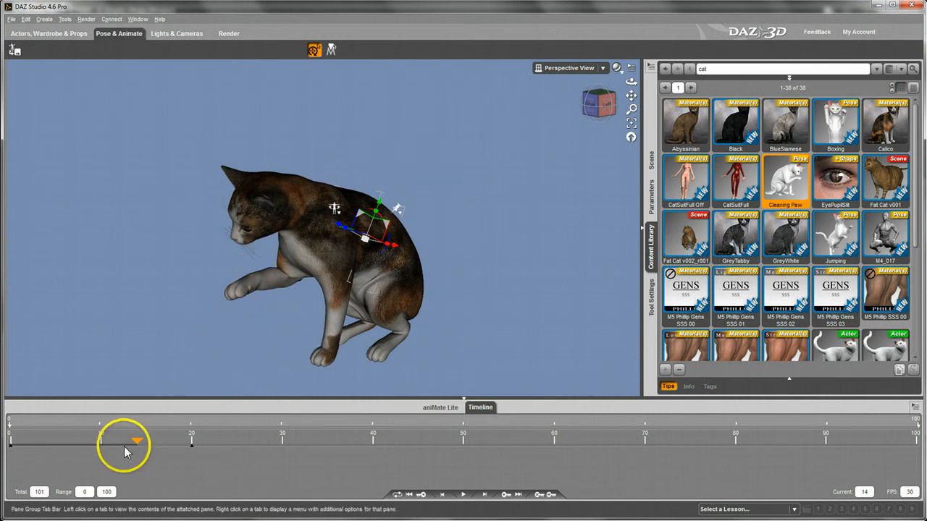
left_click_drag(91, 444, 166, 443)
left_click_drag(190, 443, 192, 444)
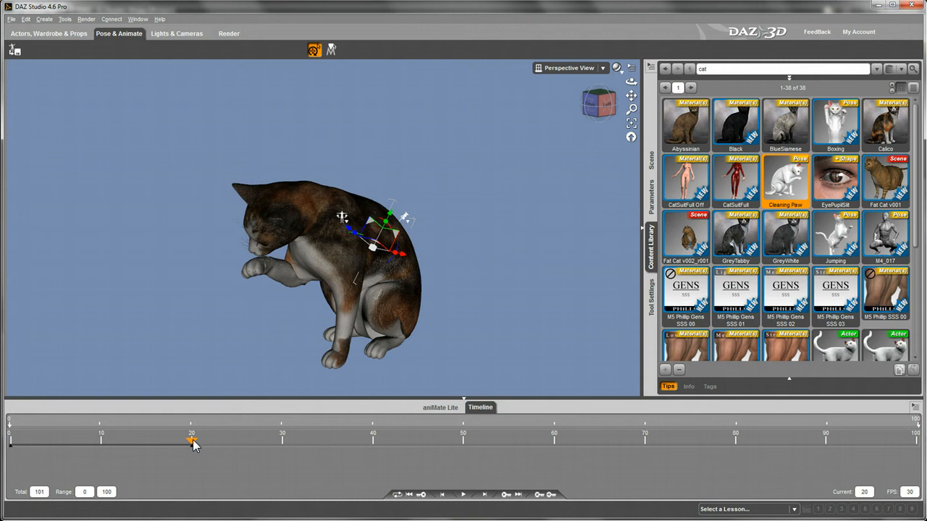
left_click_drag(193, 443, 10, 441)
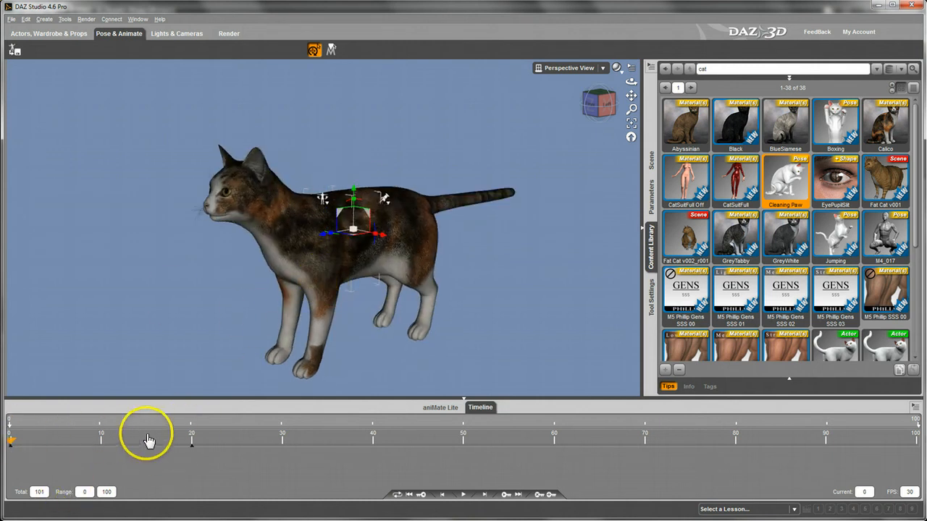
left_click(192, 439)
mouse_move(184, 452)
left_mouse_down()
mouse_move(182, 444)
mouse_move(10, 441)
mouse_move(193, 441)
left_mouse_up()
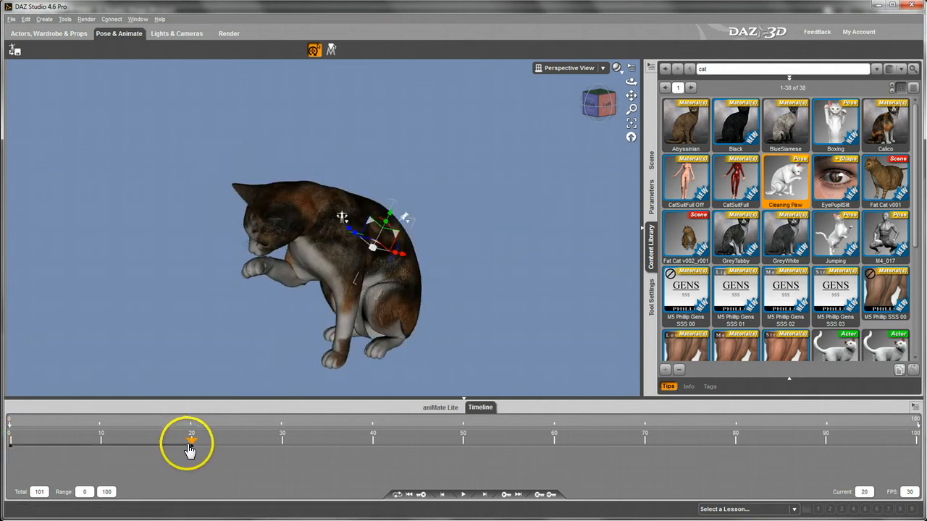
left_click_drag(192, 441, 372, 439)
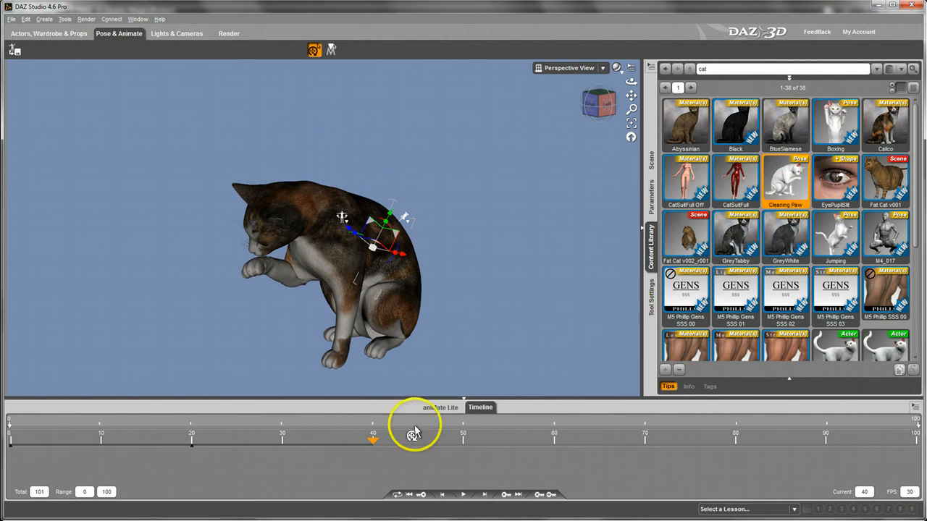
Return to frame 0 and memorize the cat's standing figure pose.
left_click_drag(360, 443, 10, 435)
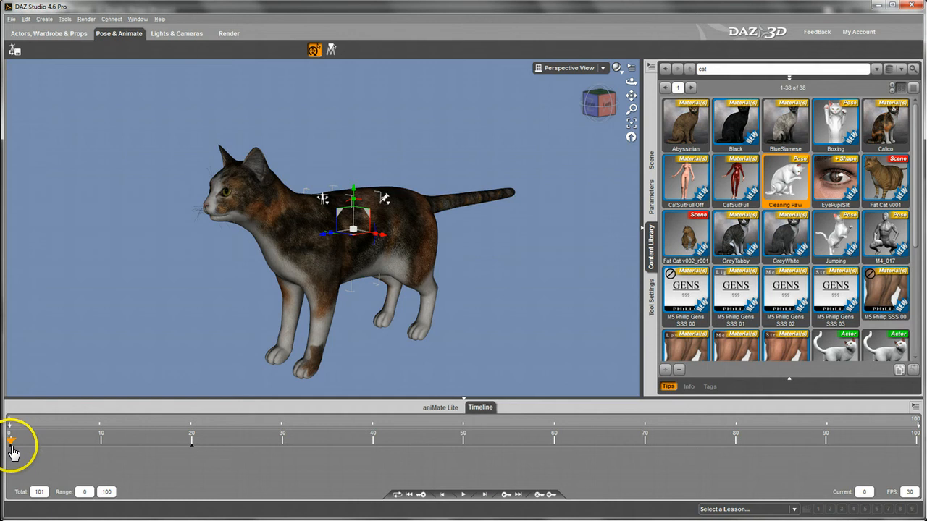
left_click(25, 19)
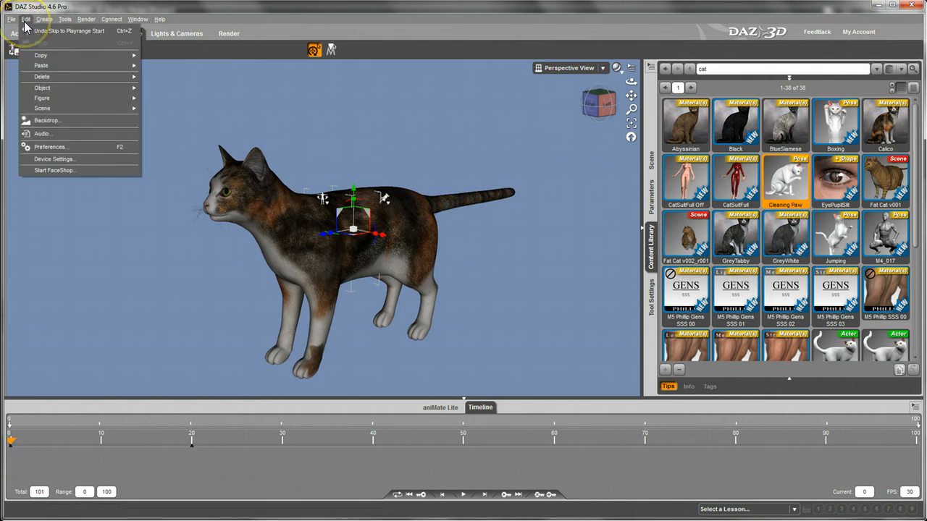
mouse_move(50, 100)
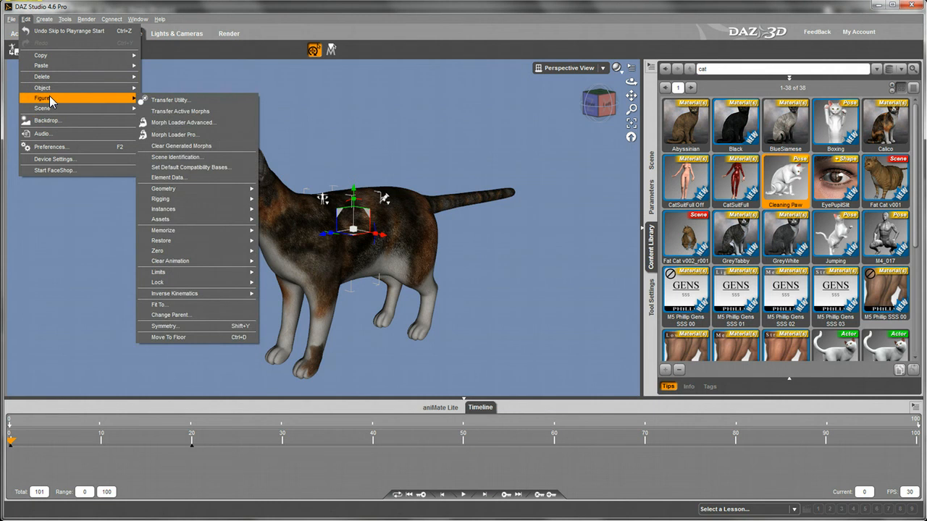
mouse_move(89, 110)
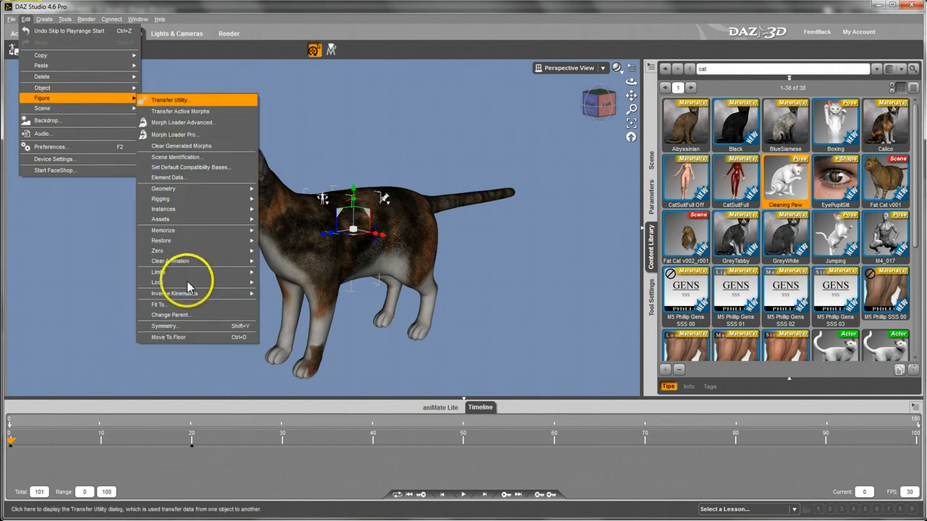
mouse_move(178, 232)
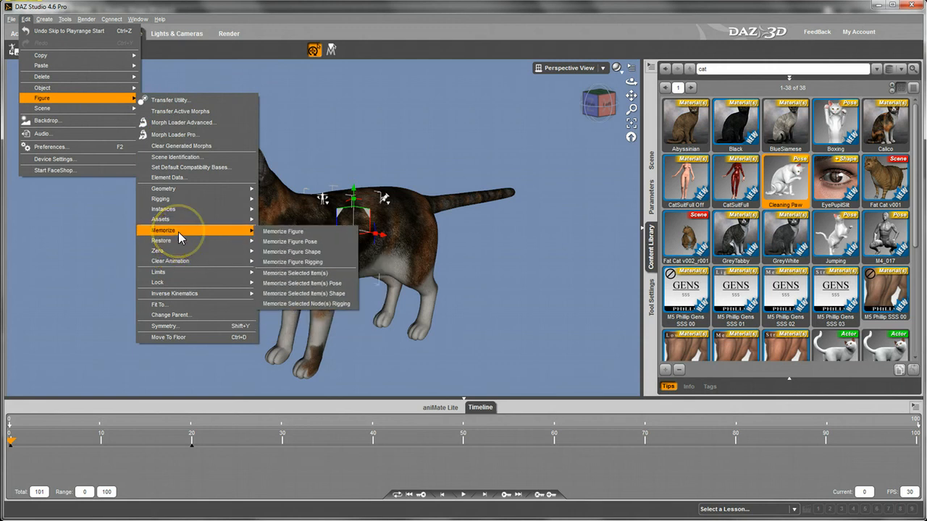
left_click(300, 242)
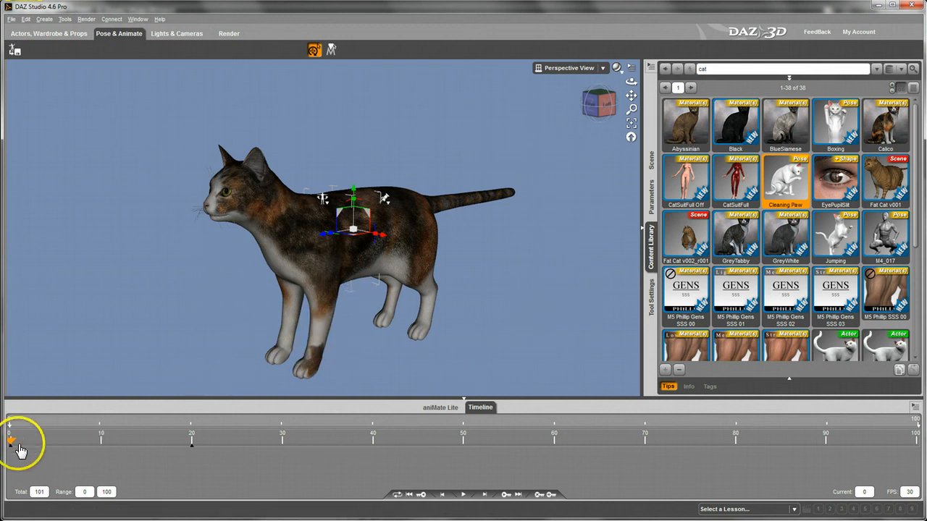
Restore the memorized figure pose on the cat at frame 40.
left_click_drag(11, 446, 373, 448)
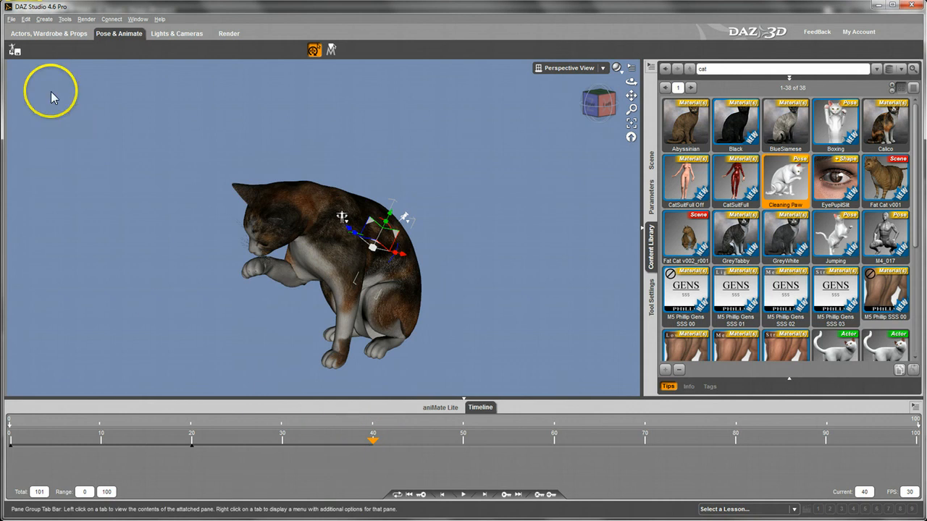
left_click(26, 19)
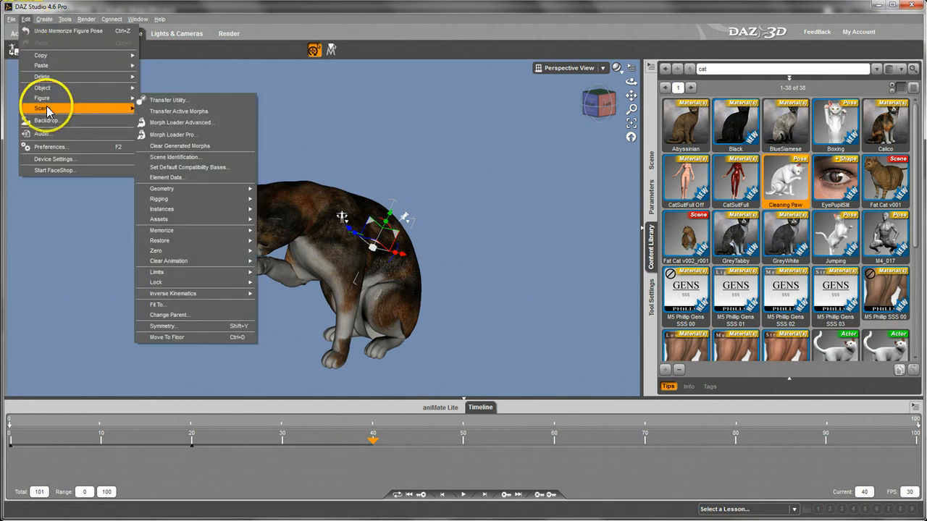
mouse_move(194, 244)
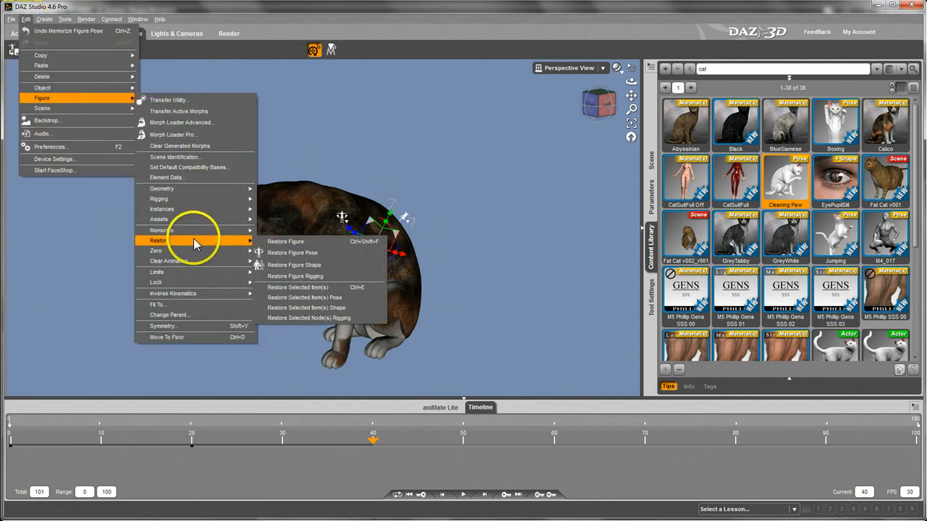
left_click(290, 255)
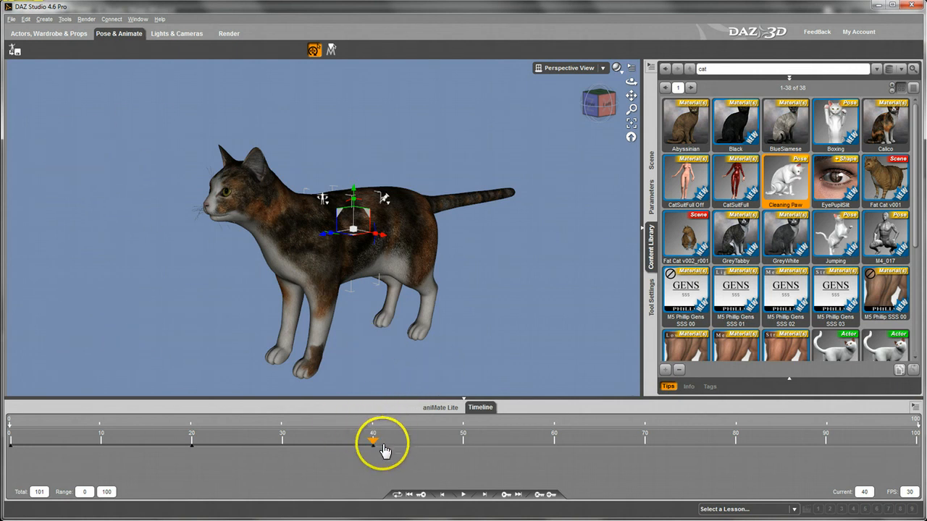
Check the cat's poses at frames 20 and 40, and play the animation from frame 0.
left_click(191, 441)
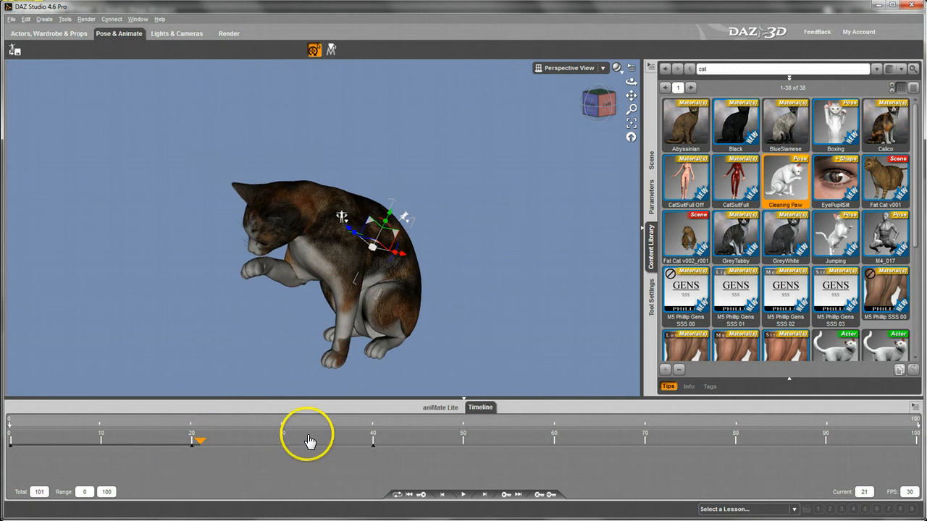
left_click(373, 438)
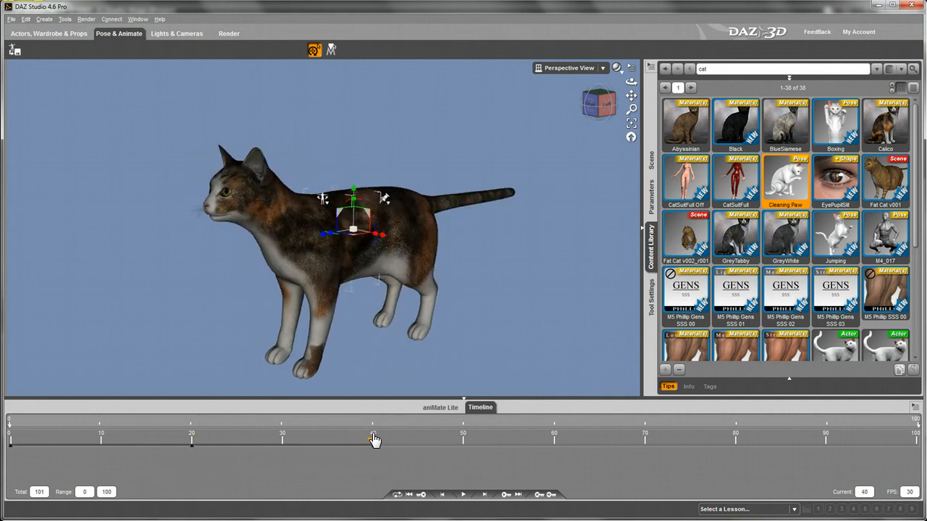
left_click(10, 440)
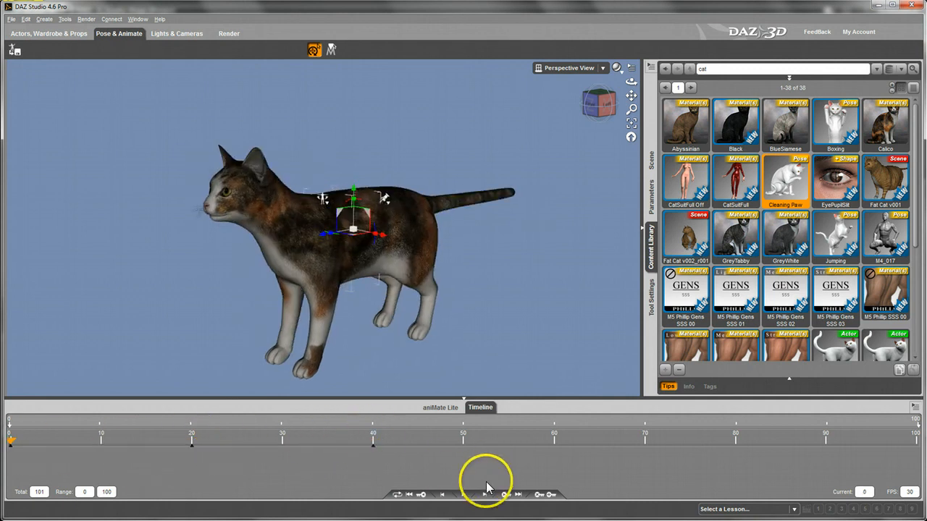
left_click(463, 496)
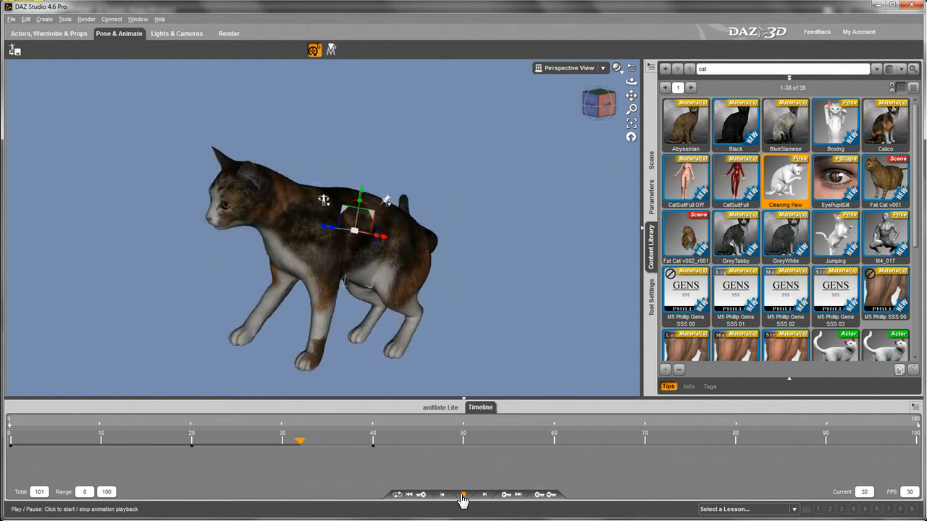
left_click(462, 496)
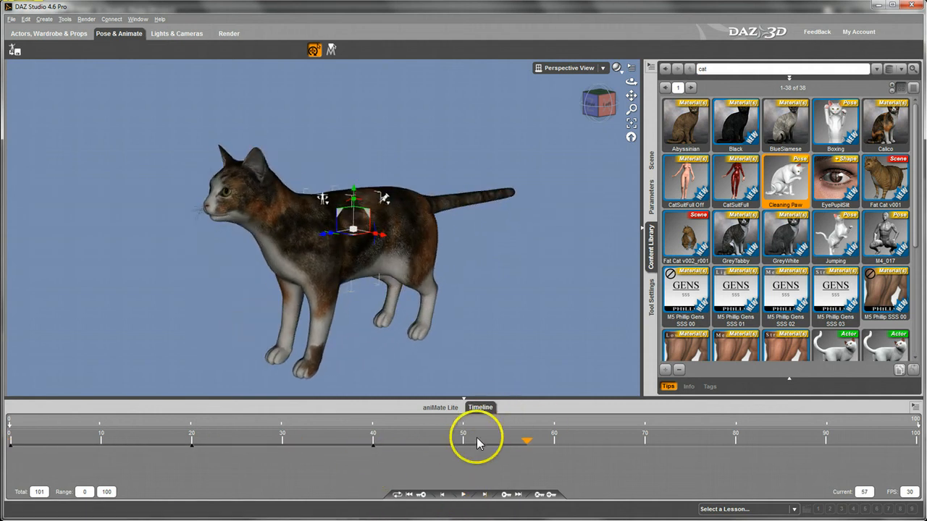
Scrub the timeline from frame 0 past the cleaning pose at frame 20 to frame 40.
left_click_drag(316, 445, 13, 445)
left_click(192, 439)
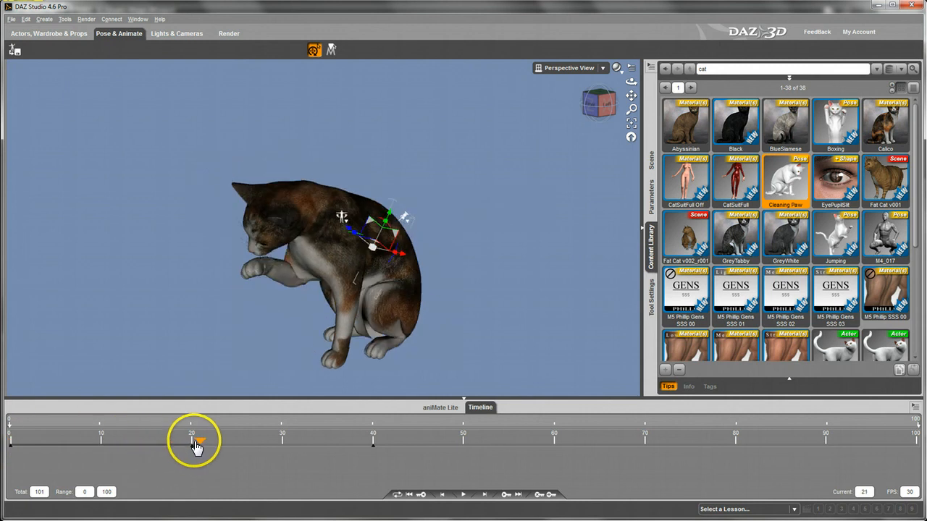
left_click_drag(329, 441, 372, 440)
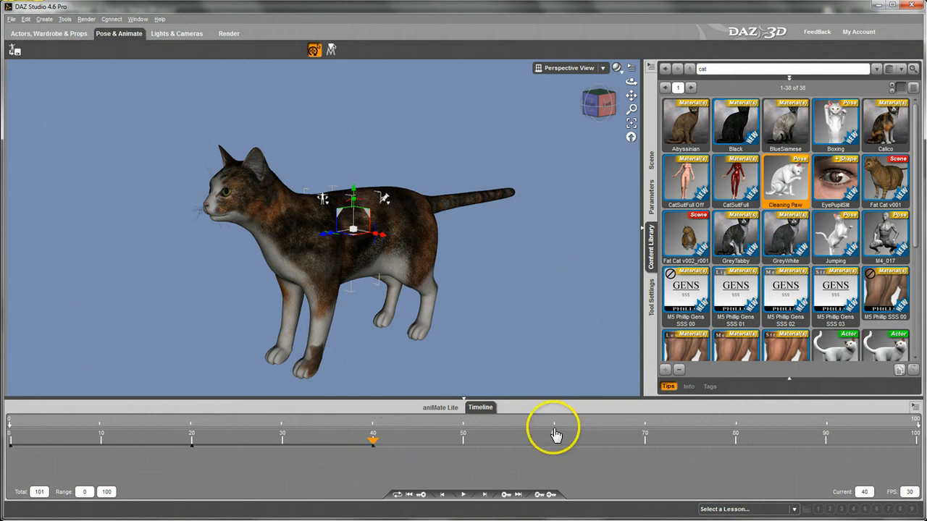
Apply the Boxing pose to the cat at frame 60 and check it against the standing pose at frame 40.
left_click_drag(377, 443, 554, 439)
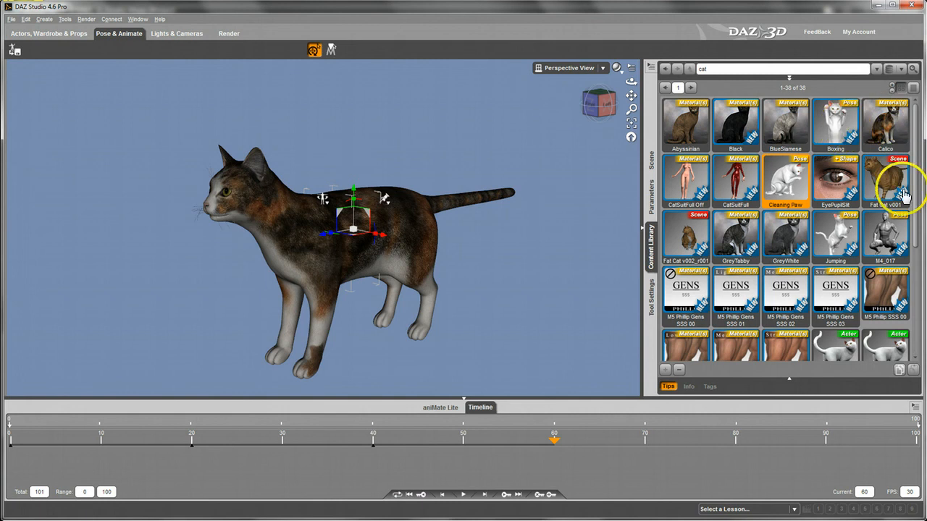
double_click(833, 125)
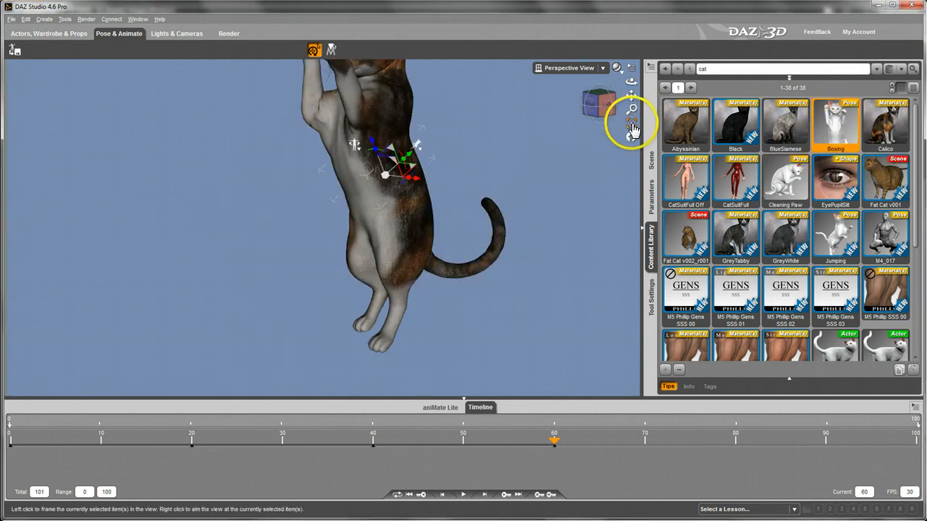
left_click_drag(631, 112, 408, 222)
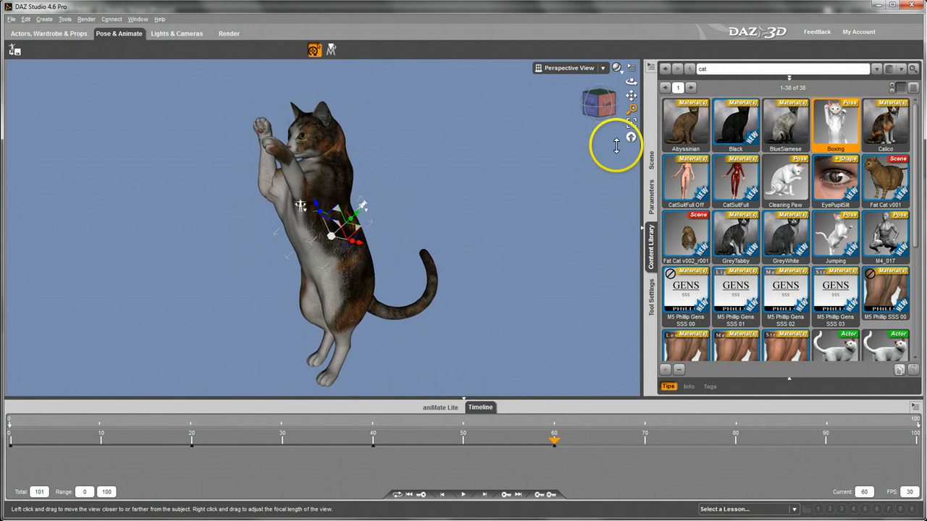
left_click(373, 440)
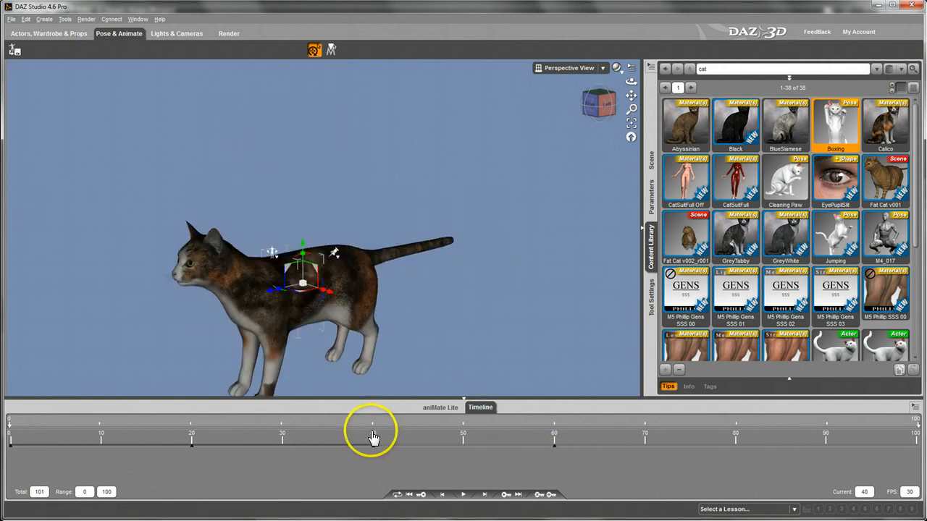
left_click_drag(376, 442, 554, 443)
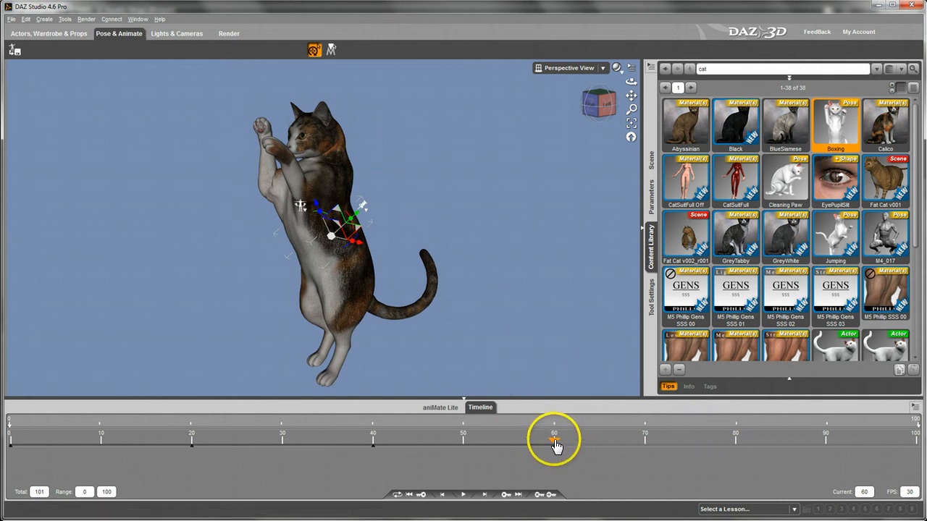
Restore the memorized figure pose on the cat at frame 80.
left_click_drag(555, 445, 735, 446)
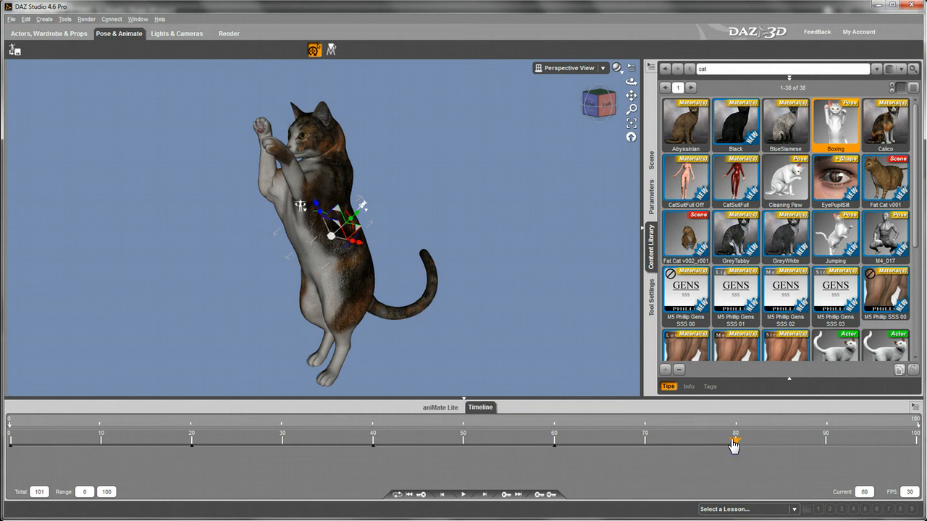
left_click(25, 18)
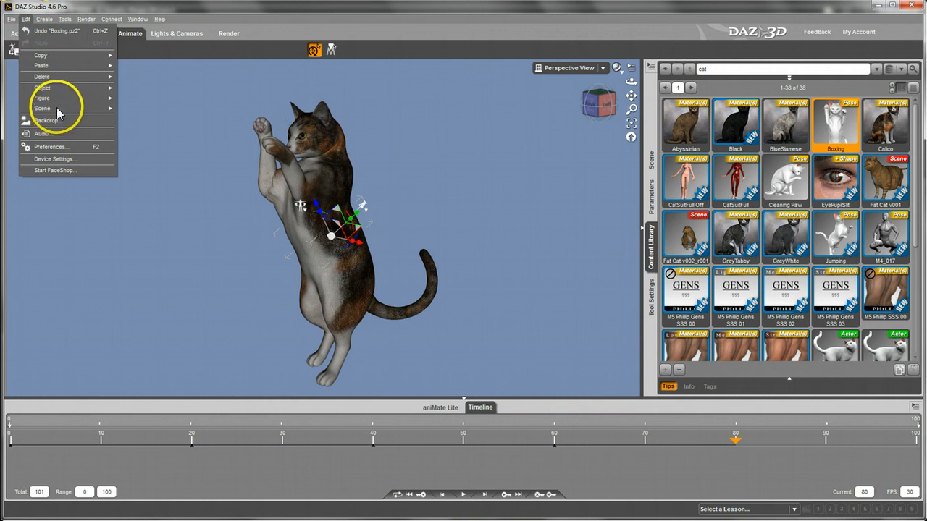
mouse_move(51, 97)
mouse_move(152, 241)
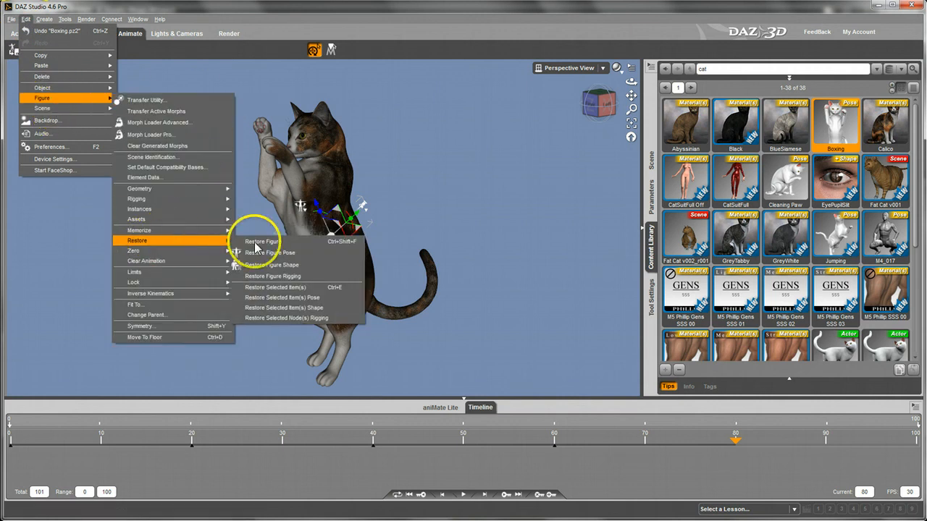
left_click(275, 252)
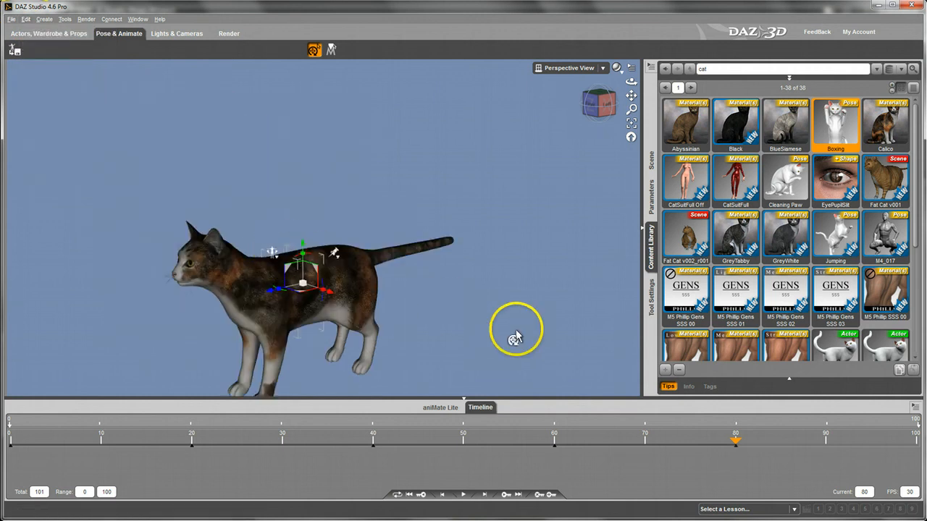
Set the animation's total length to 81 frames and return the timeline to frame 0.
left_click_drag(630, 96, 408, 224)
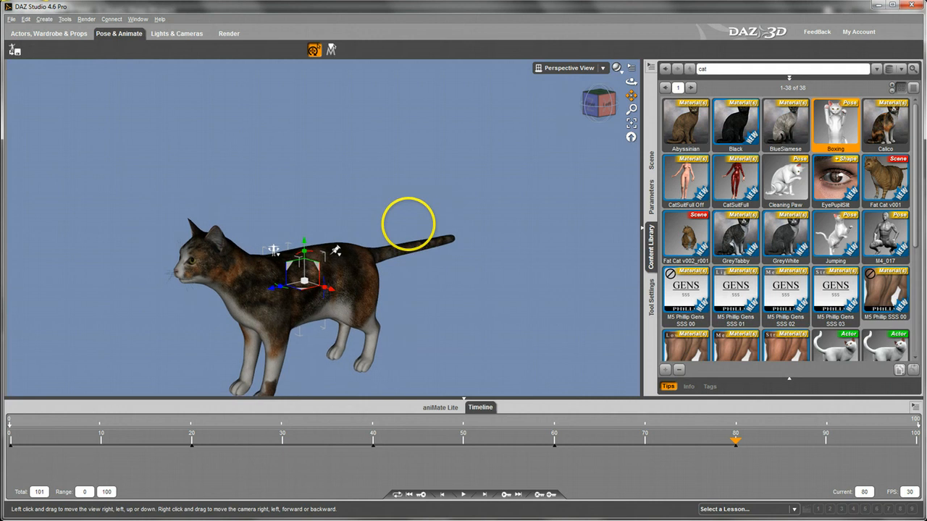
left_click_drag(632, 108, 408, 224)
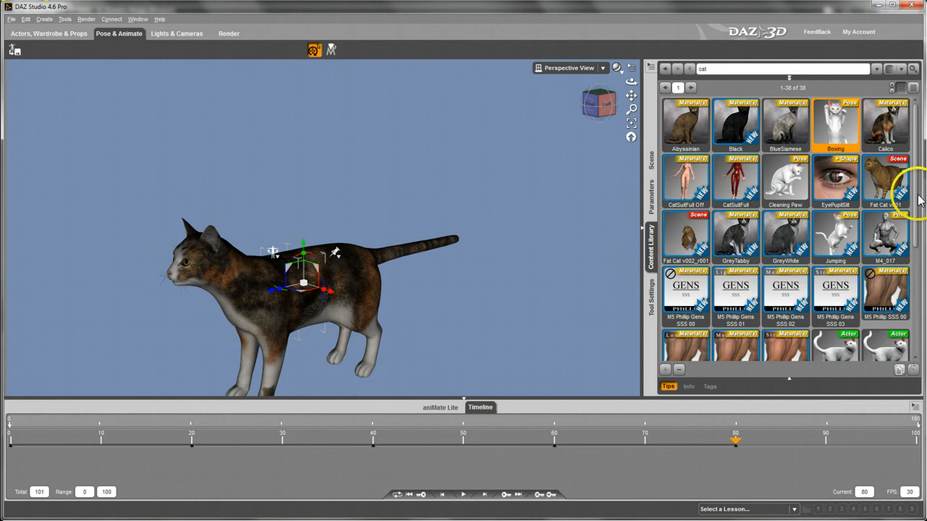
left_click_drag(916, 197, 918, 263)
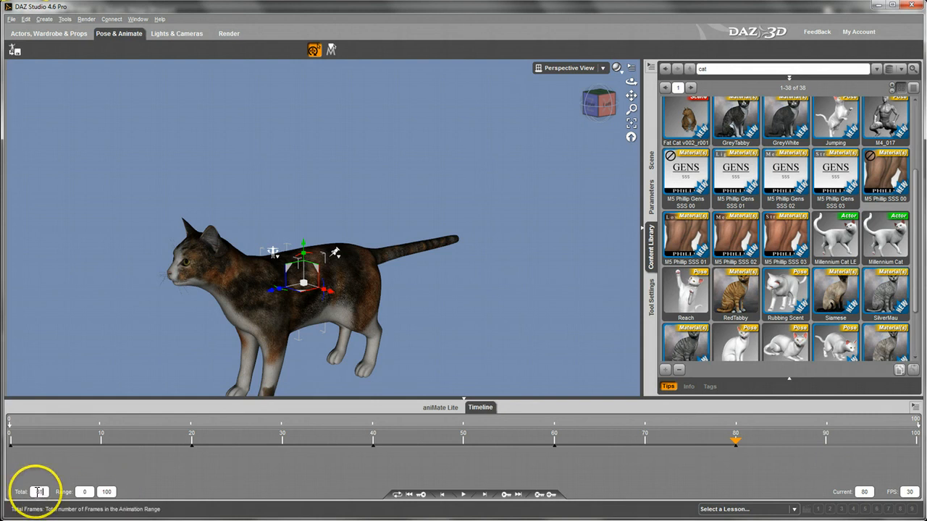
key("Return")
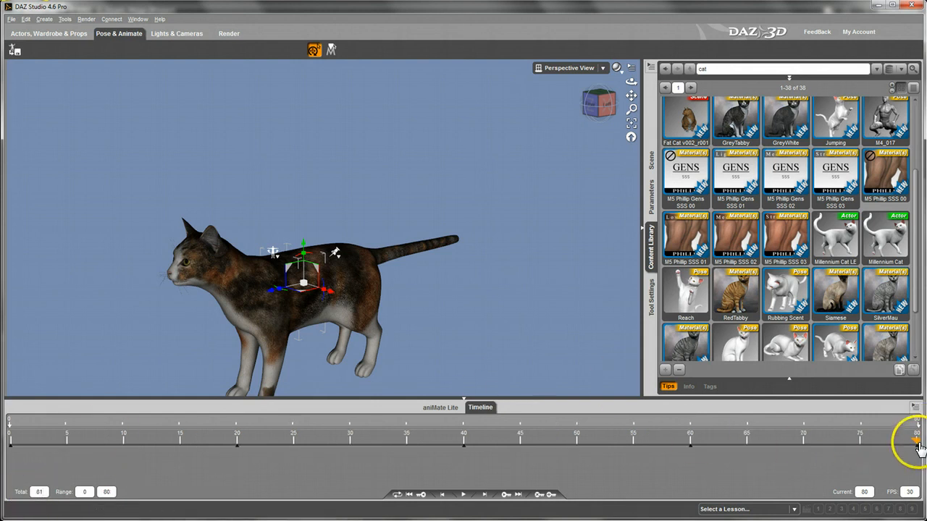
left_click_drag(919, 447, 186, 434)
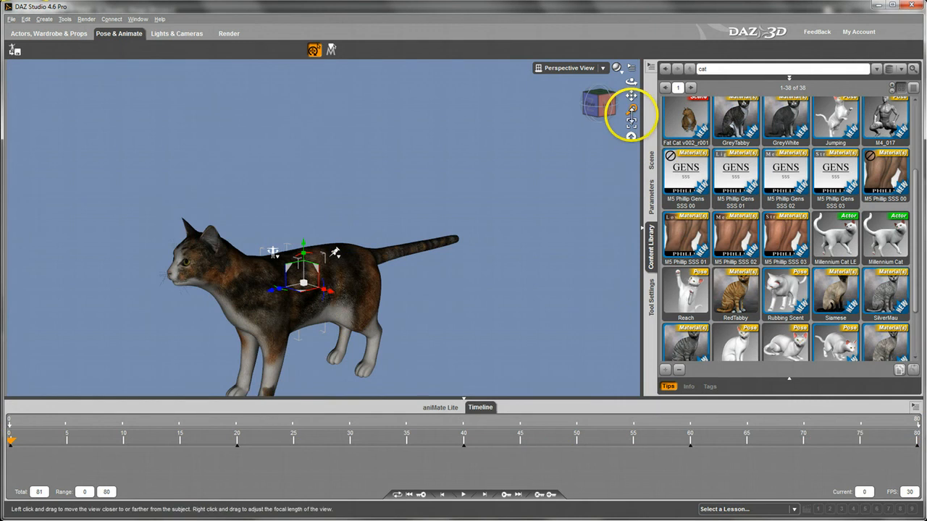
left_click_drag(627, 97, 408, 224)
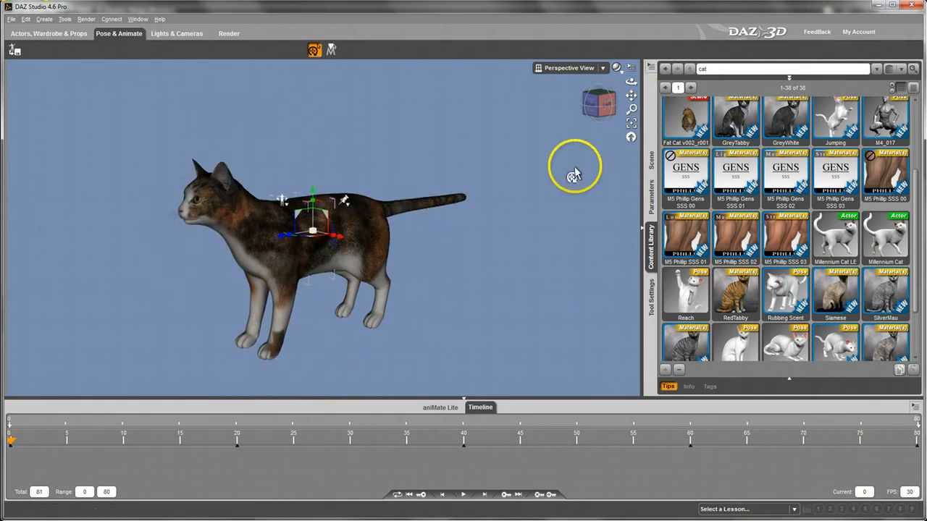
Export the cat as the Autodesk FBX file Cat v003.fbx in the Cat folder, with Animations included.
left_click(10, 19)
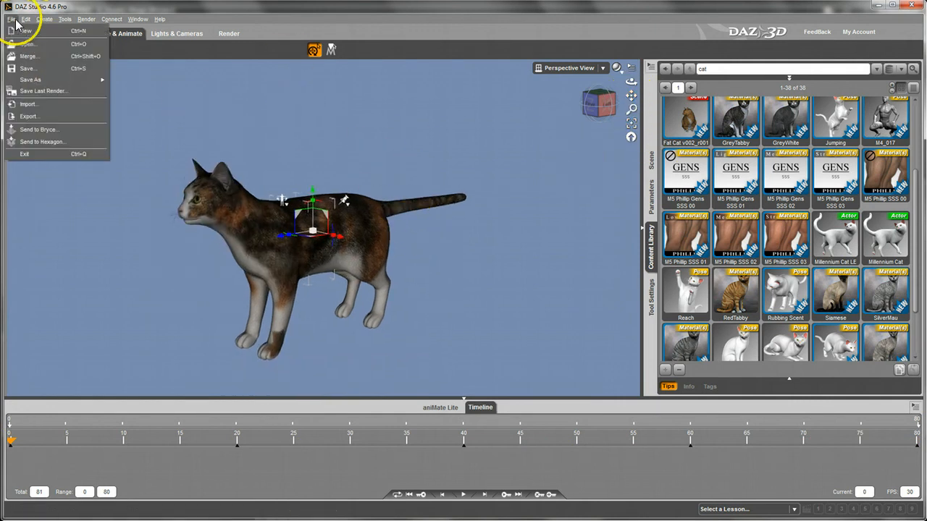
left_click(26, 117)
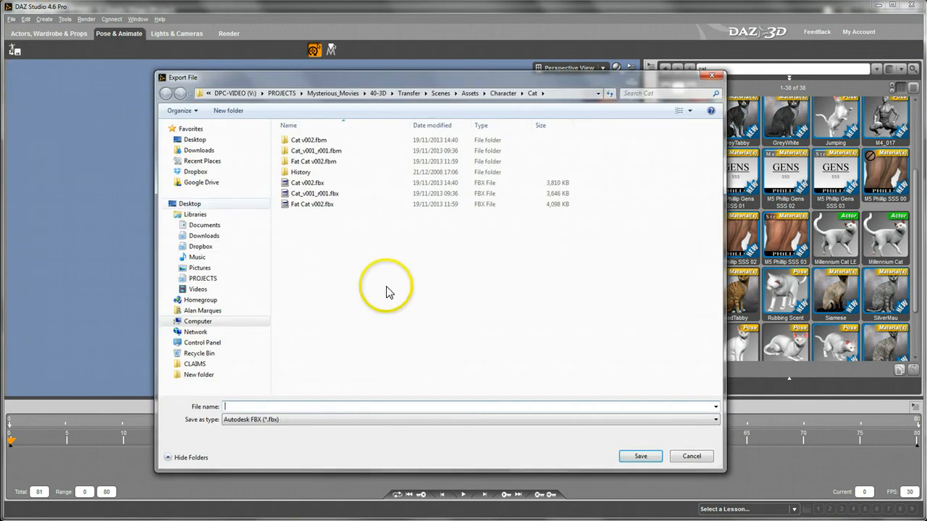
left_click(268, 420)
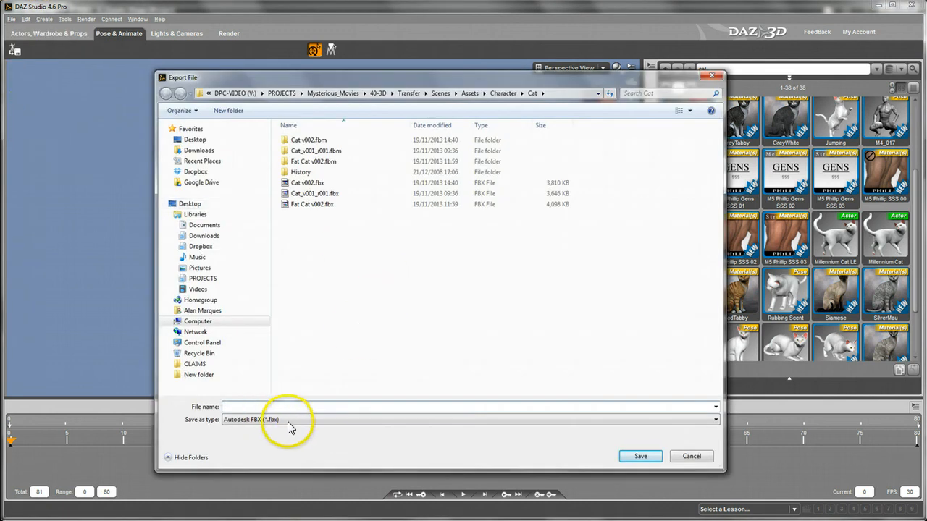
left_click(308, 183)
left_click(246, 407)
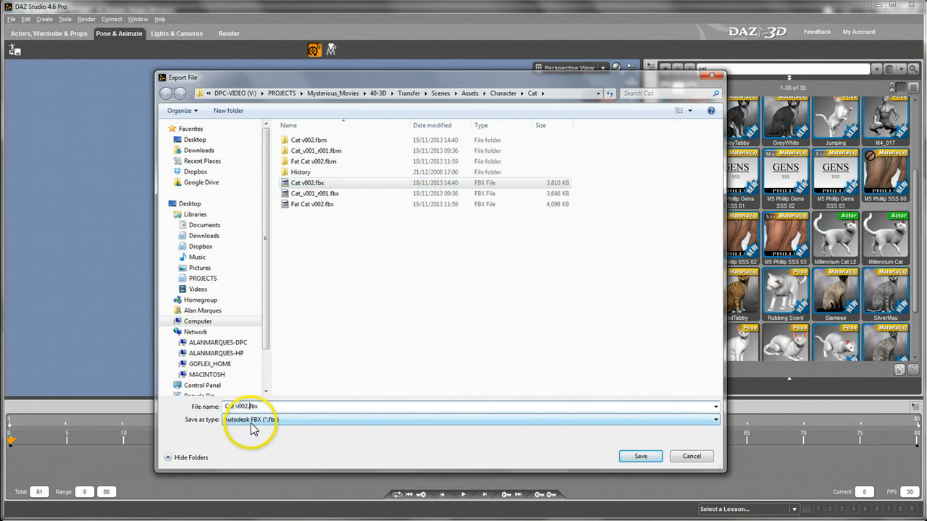
key("BackSpace")
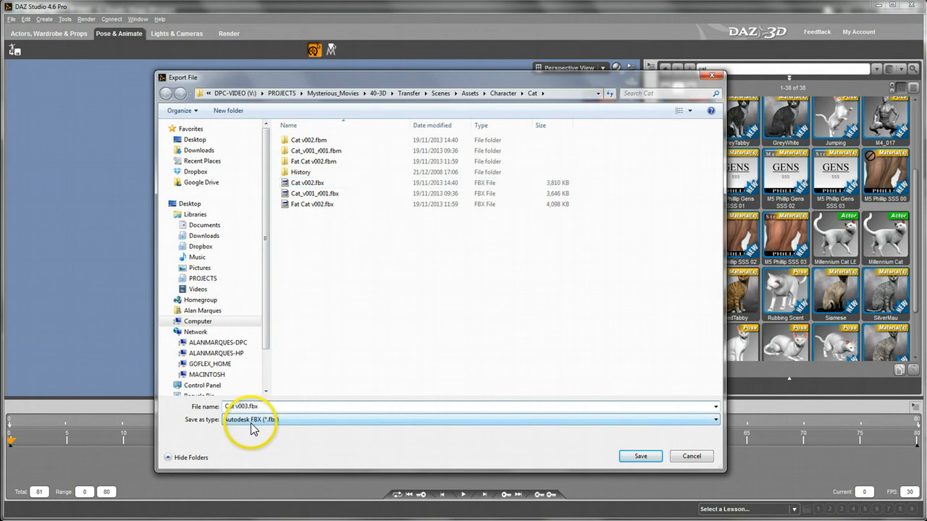
type("3")
key("Return")
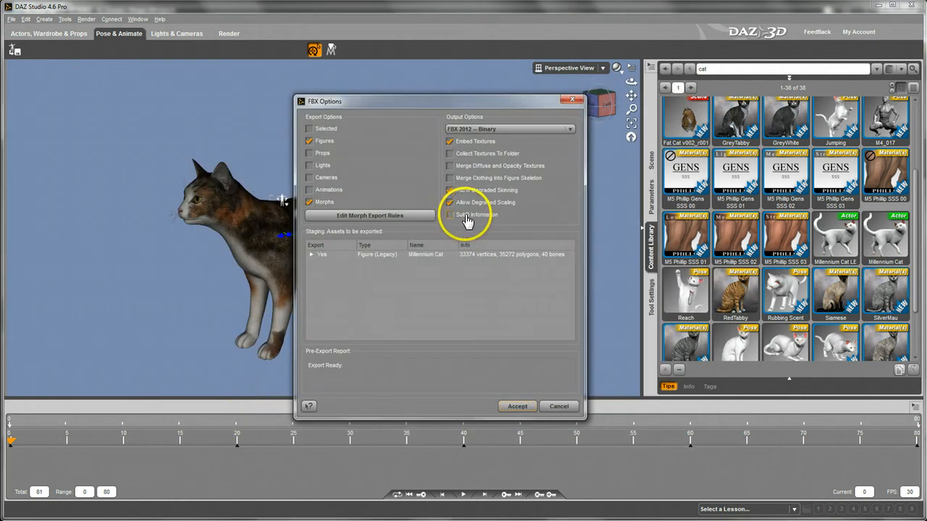
left_click(309, 190)
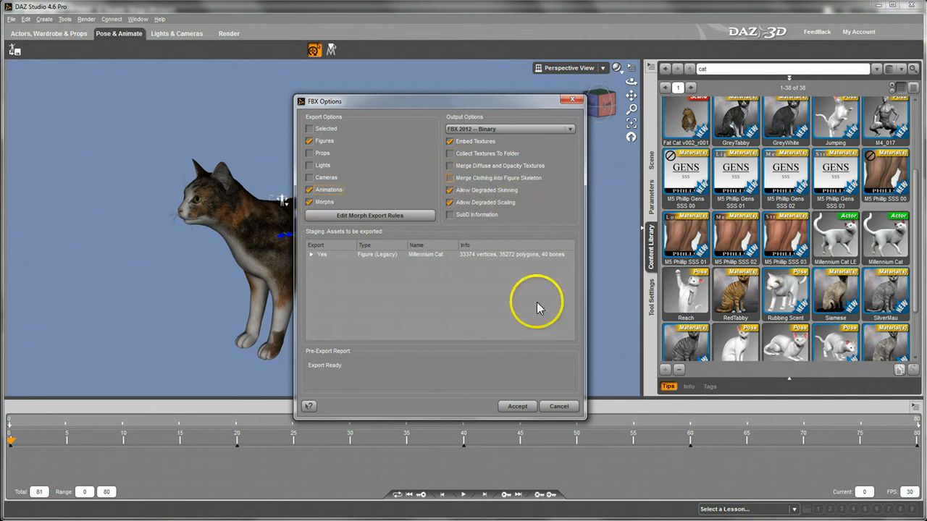
left_click(523, 408)
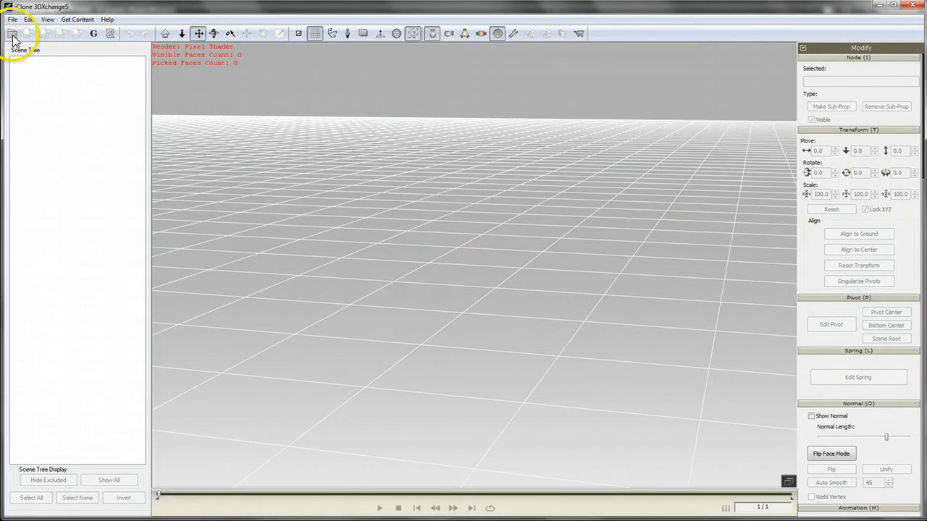
Switch to iClone 3DXchange5 and open Cat v003.fbx, importing its animation at 12 samples per second with Smooth Curve on.
left_click(12, 36)
left_click(405, 247)
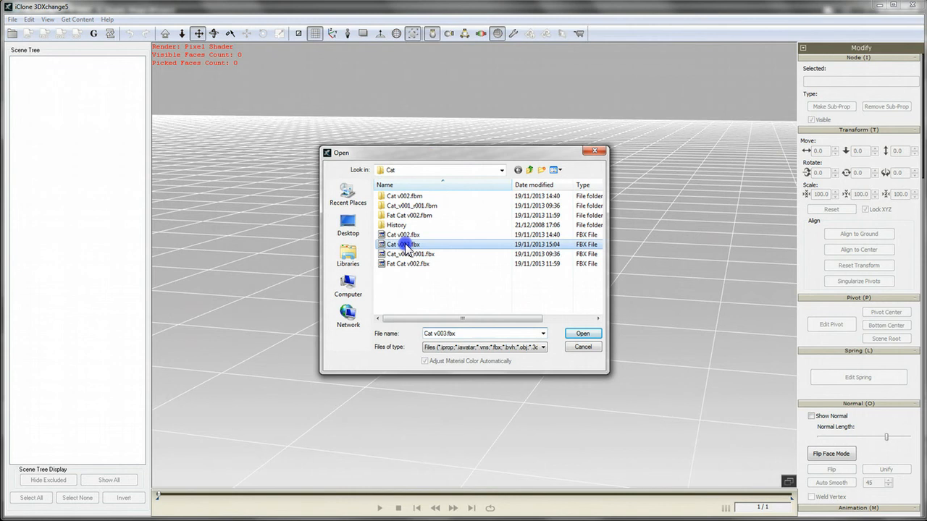
left_click(585, 334)
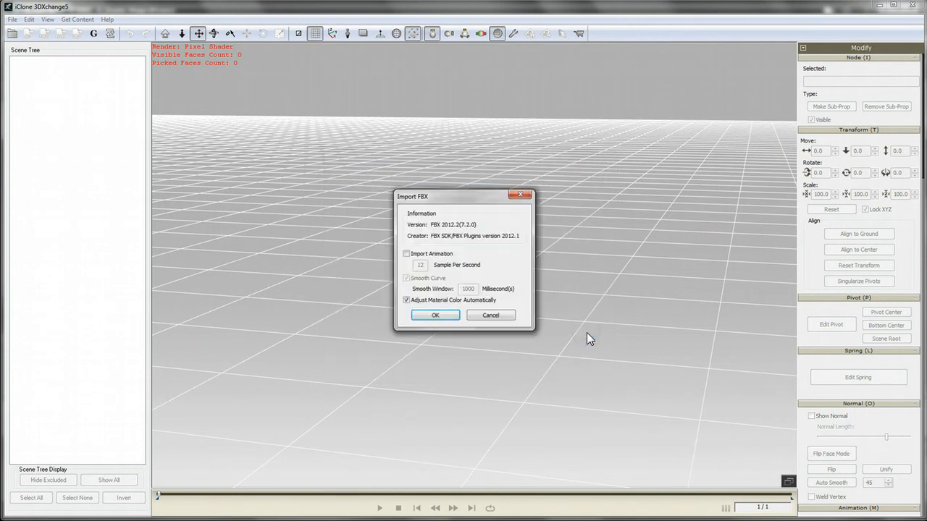
left_click(406, 254)
left_click(432, 279)
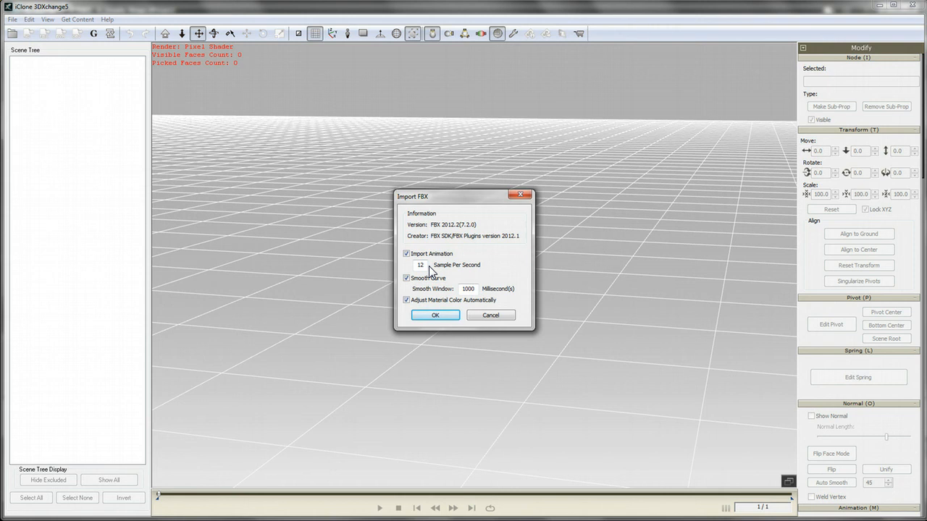
left_click(439, 315)
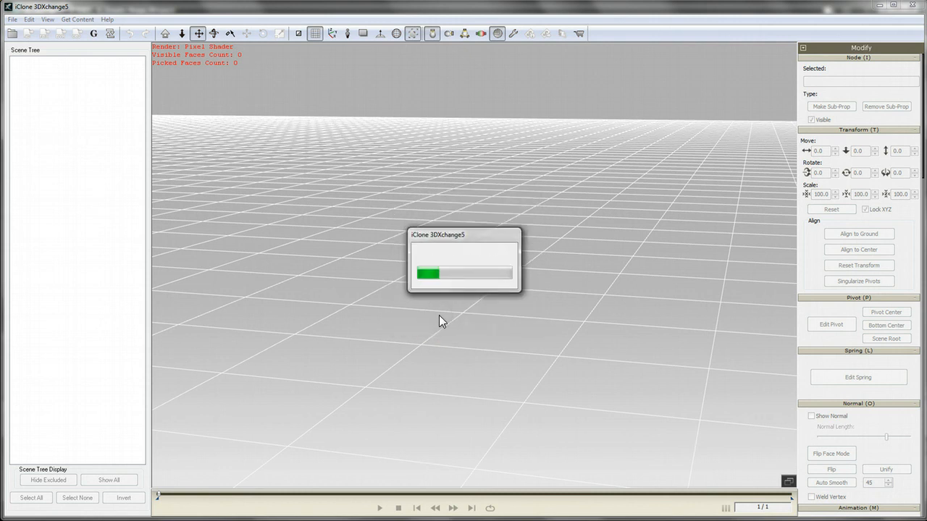
left_click(319, 406)
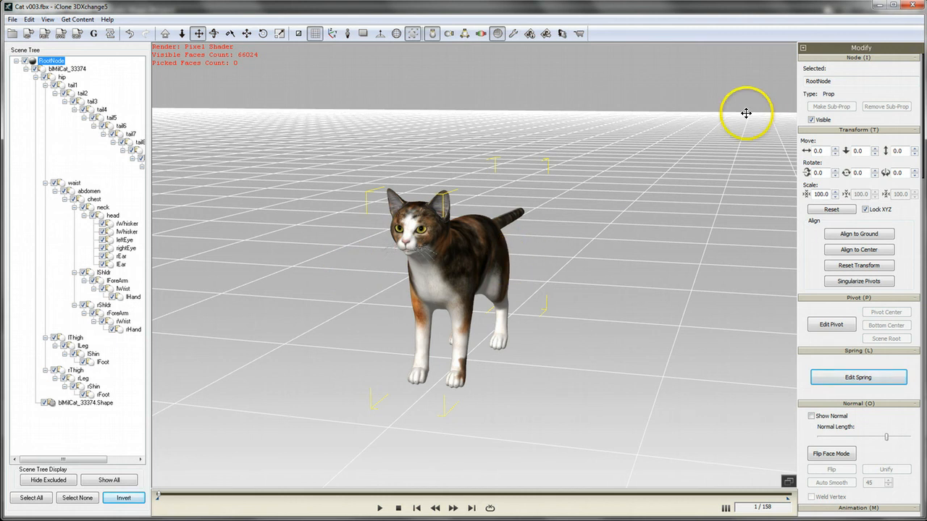
Show the model's animation settings and play back Cat v003_Animation from the Motion Library.
left_click(804, 51)
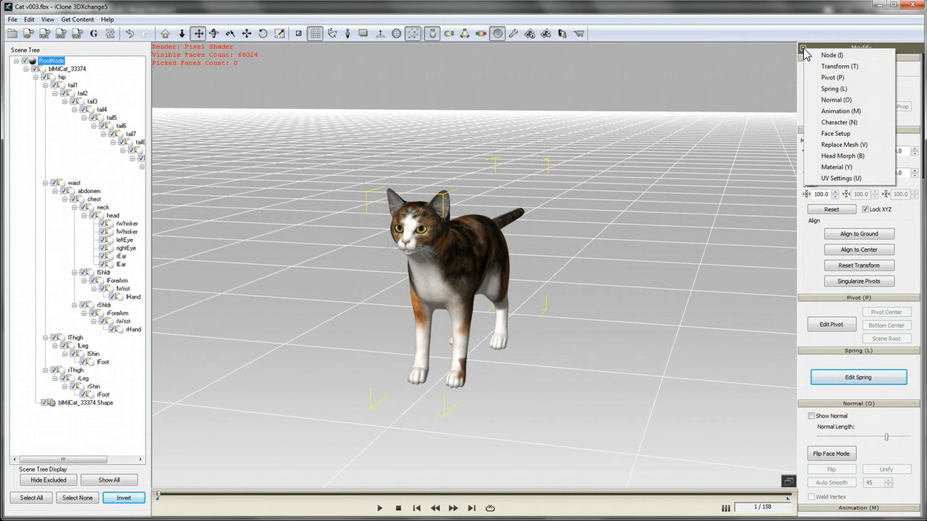
left_click(838, 113)
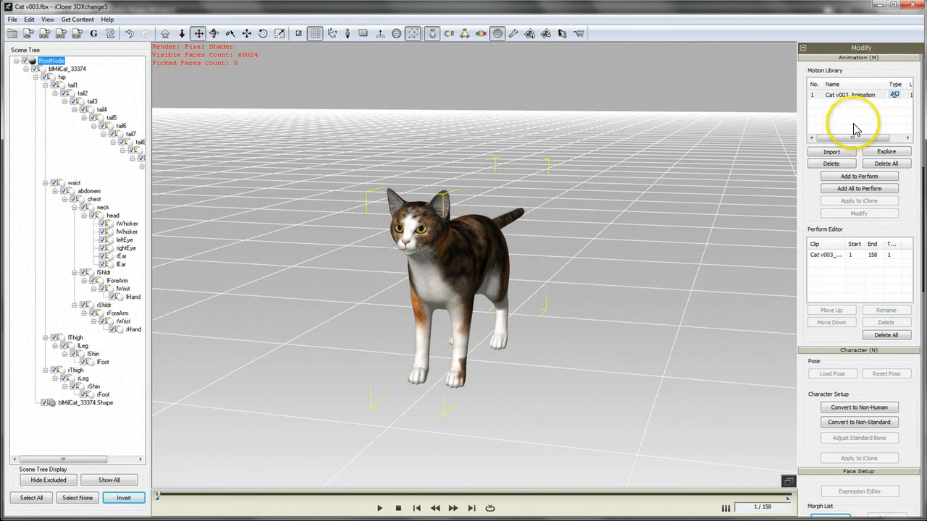
left_click(844, 95)
double_click(844, 94)
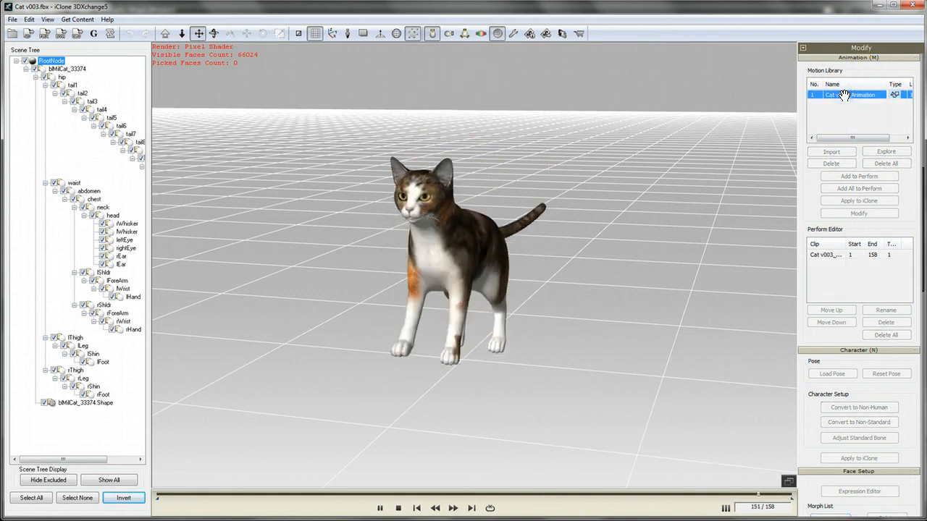
double_click(844, 95)
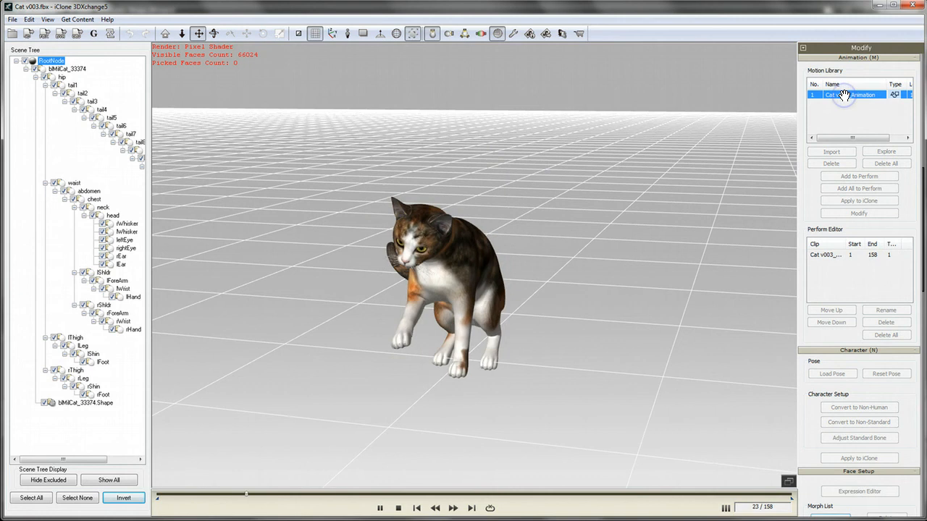
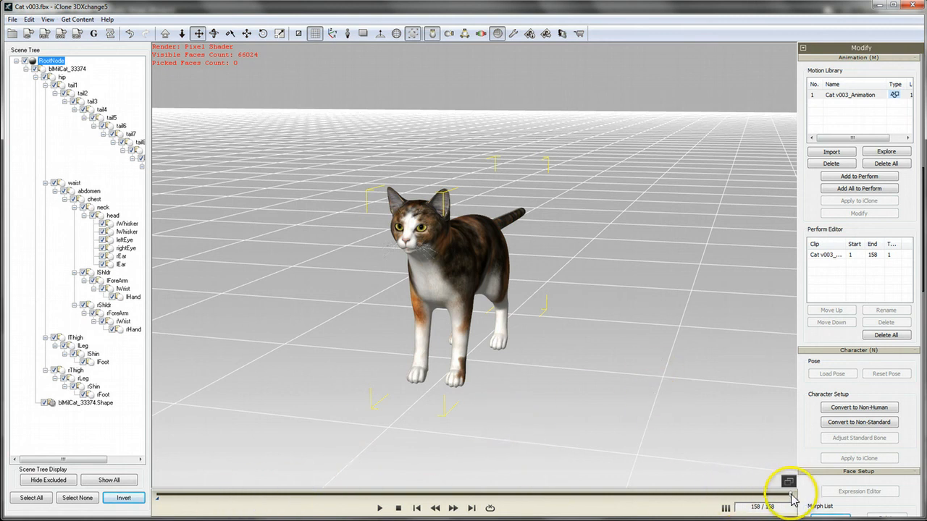
Locate the seated pose at frame 41, rename the first perform clip Cat Sit Down and set its end frame to 41.
left_click_drag(789, 497, 701, 500)
left_click_drag(215, 505, 321, 516)
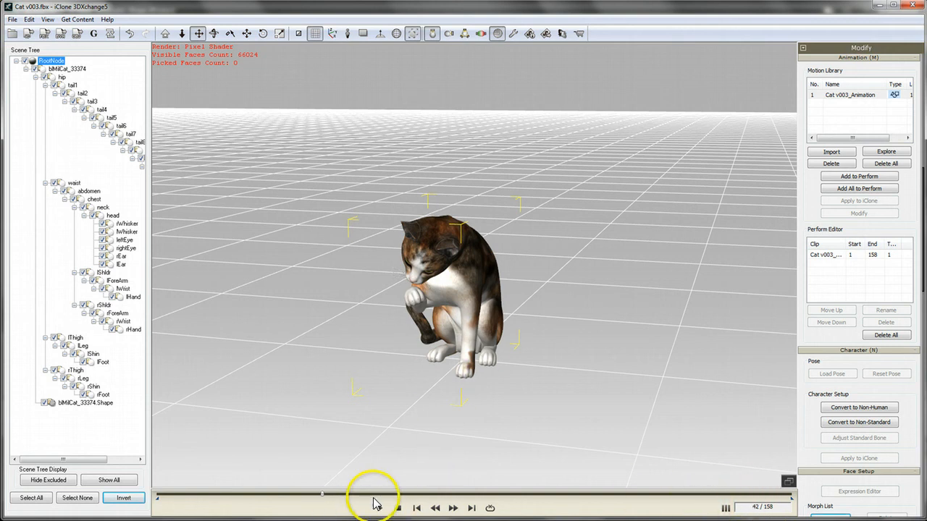
mouse_move(325, 496)
left_mouse_down()
mouse_move(356, 496)
mouse_move(310, 494)
mouse_move(331, 498)
mouse_move(321, 503)
left_mouse_up()
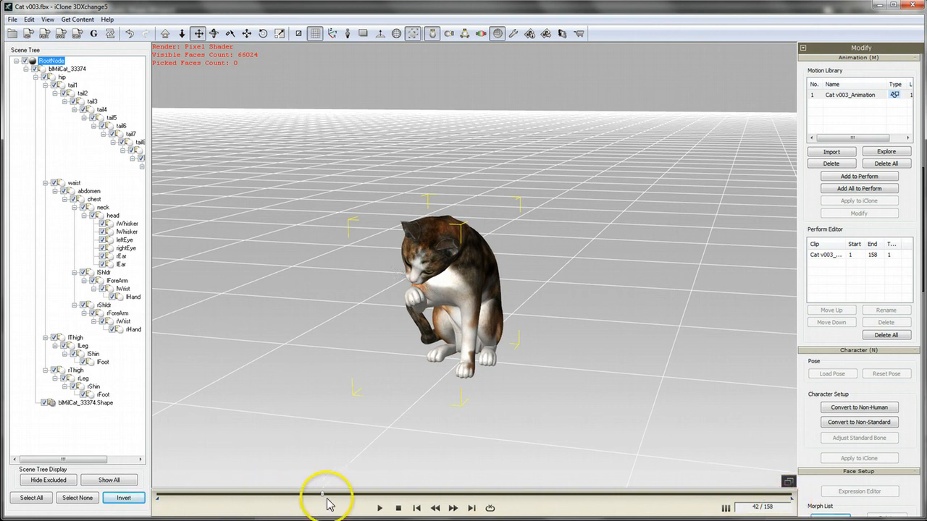
left_click_drag(322, 493, 123, 498)
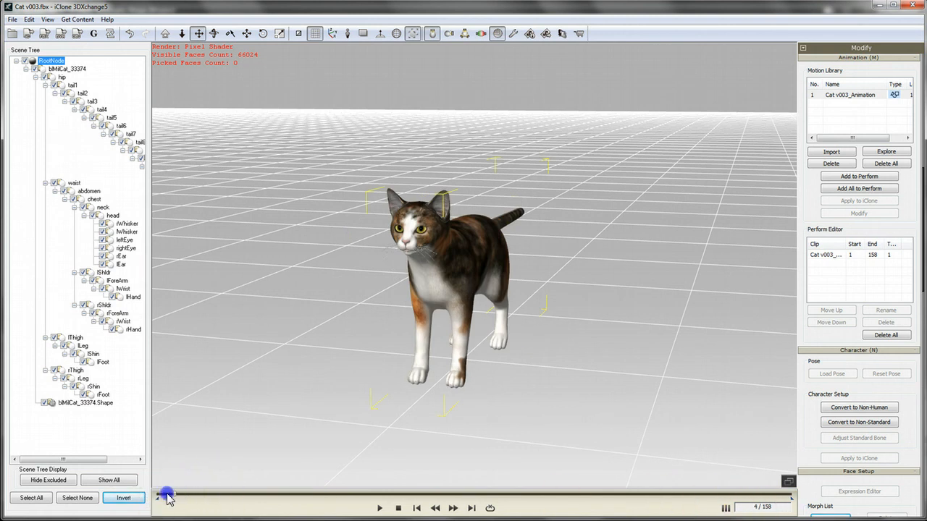
left_click_drag(167, 497, 68, 487)
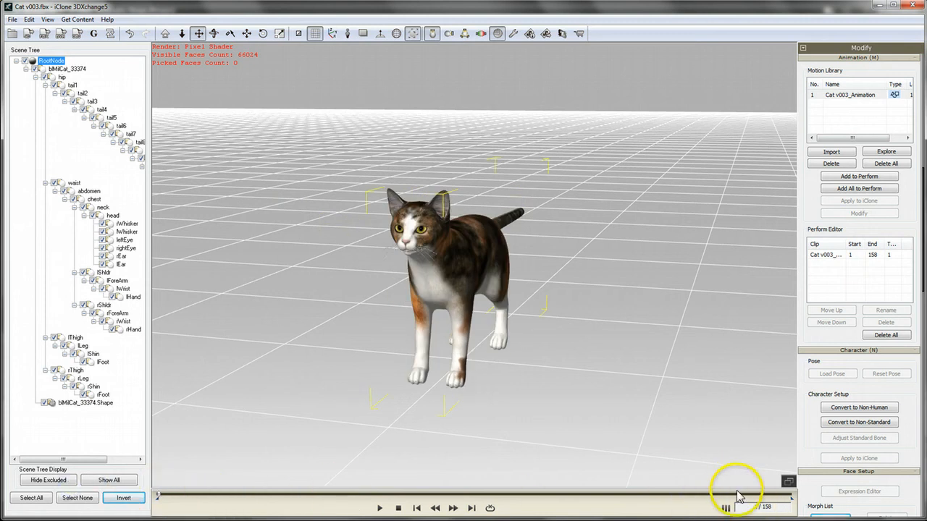
left_click_drag(159, 498, 326, 511)
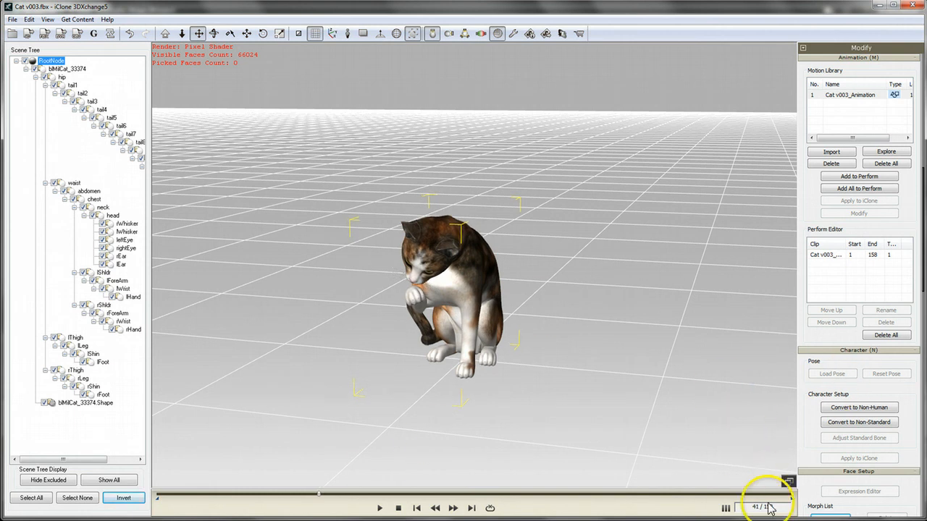
left_click(827, 257)
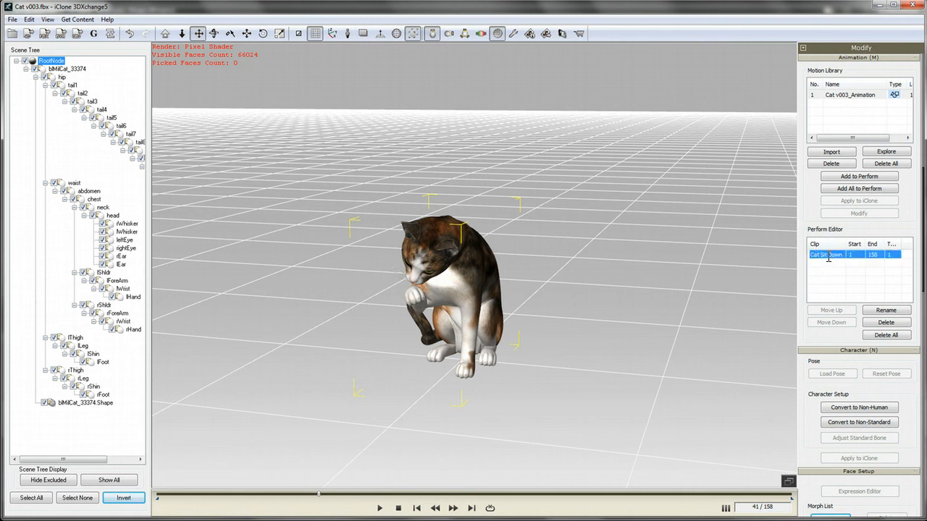
left_click(877, 253)
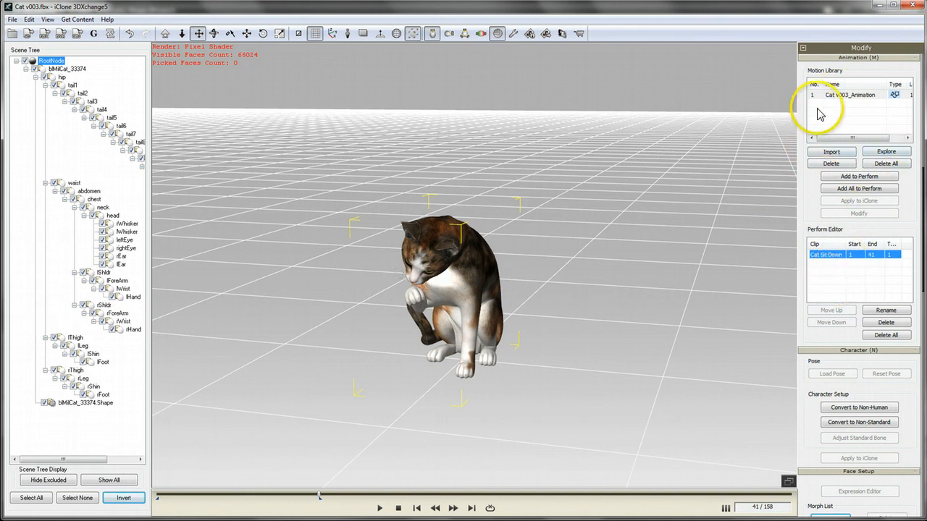
Add Cat v003_Animation to the perform list again as a clip named Cat Stand Up, starting at frame 41.
left_click(833, 94)
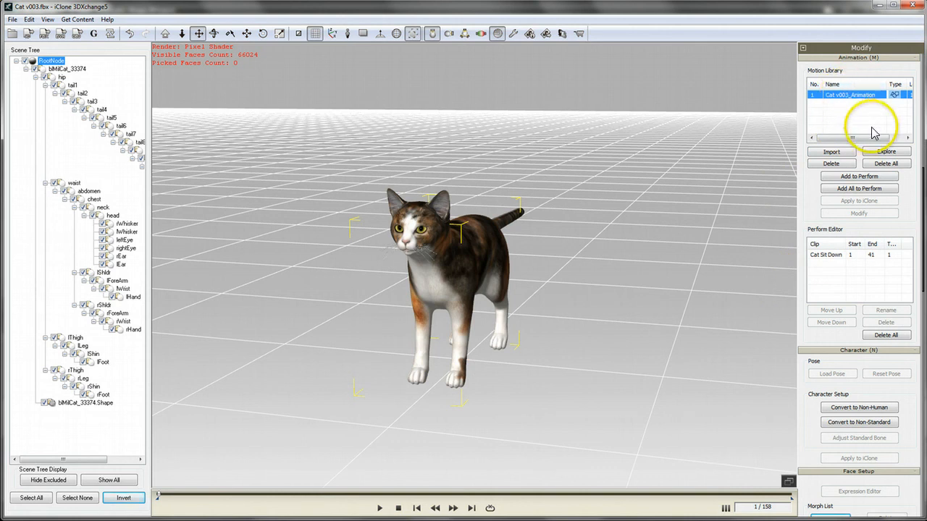
left_click(858, 178)
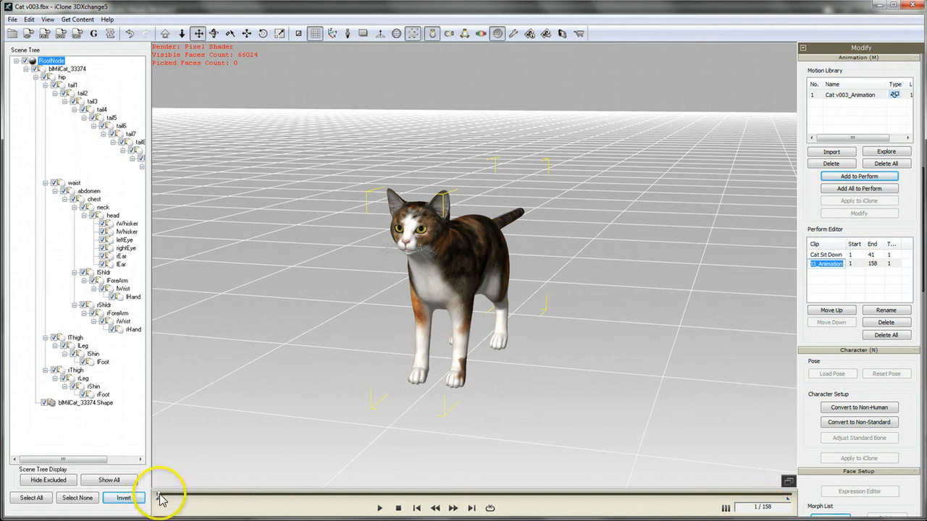
left_click_drag(159, 496, 334, 493)
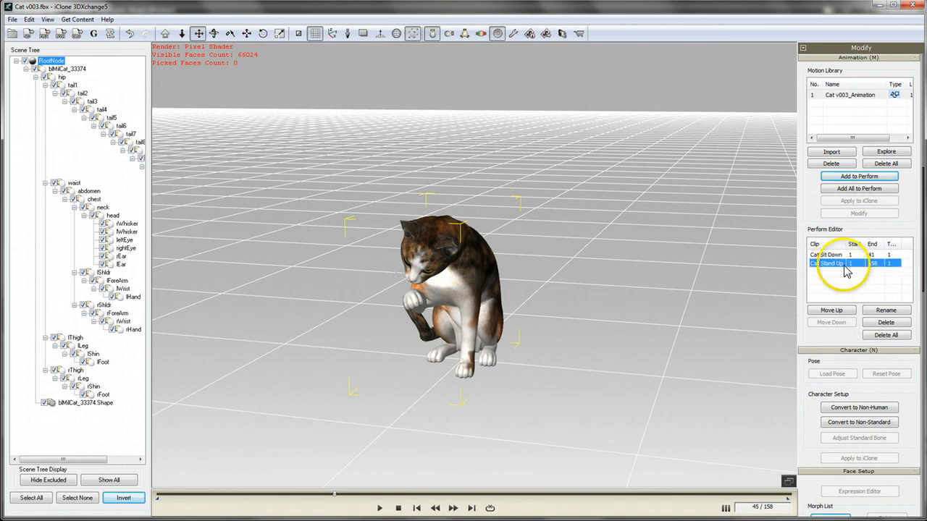
double_click(853, 263)
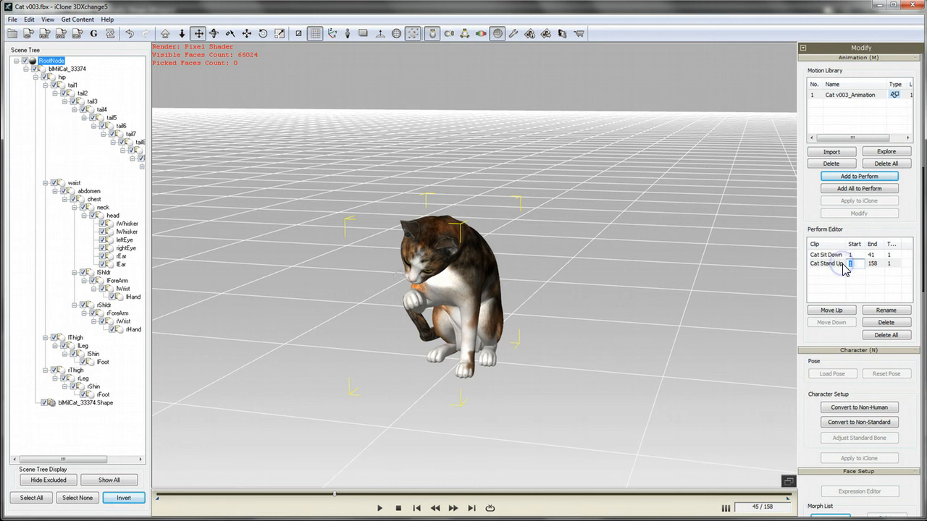
type("41")
key("Return")
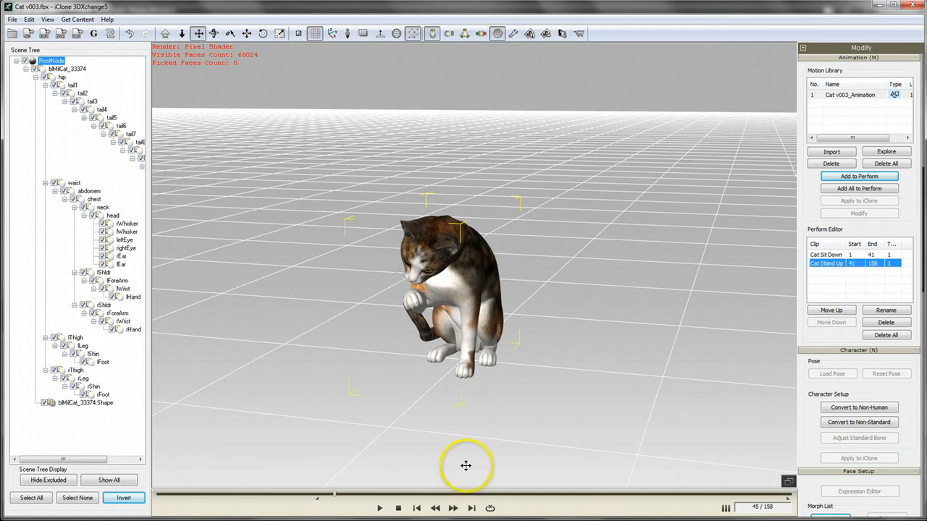
Find the frame where the cat stands on all fours again and set the Cat Stand Up clip's end to frame 80.
left_click_drag(335, 496, 454, 502)
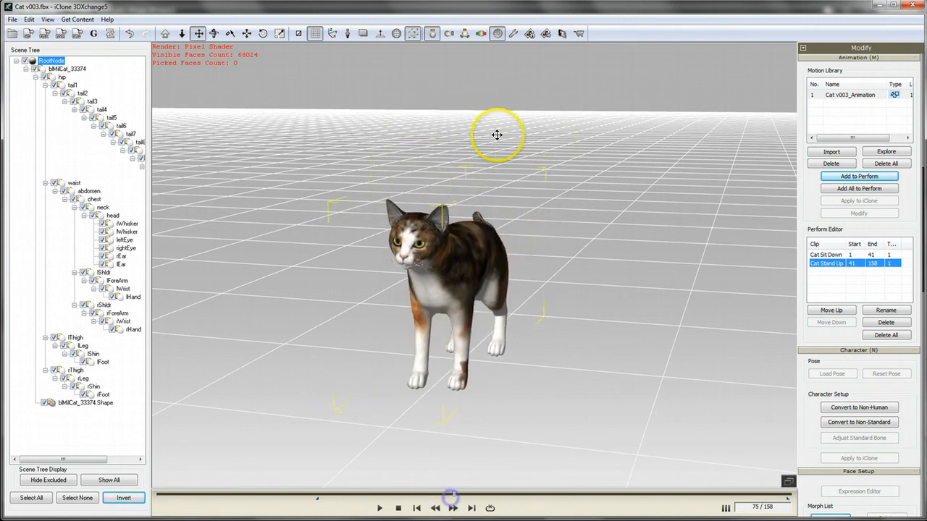
right_click_drag(576, 325, 351, 202)
right_click_drag(391, 261, 379, 176)
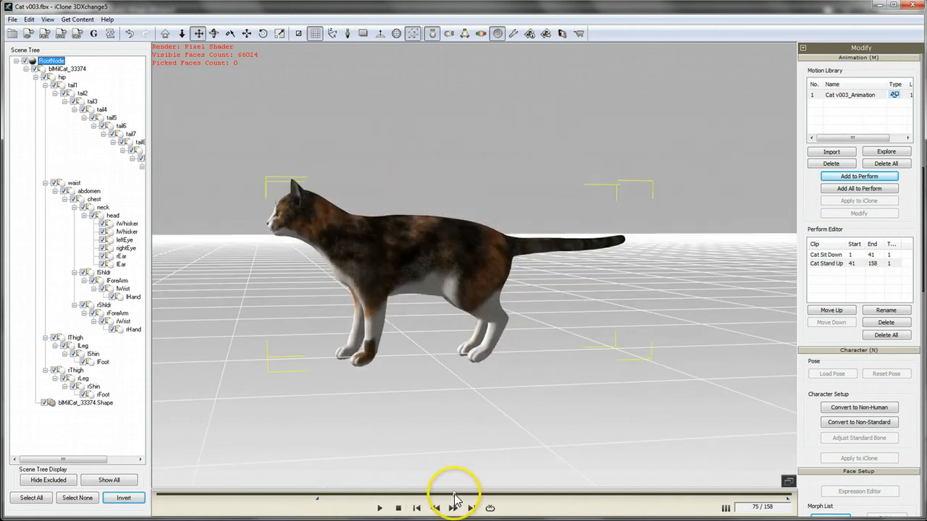
left_click_drag(454, 496, 472, 509)
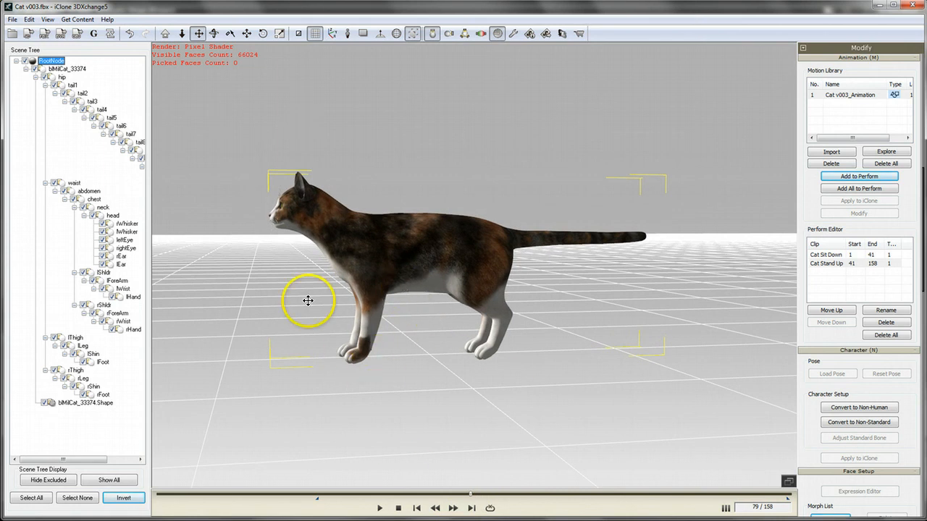
mouse_move(472, 498)
left_mouse_down()
mouse_move(446, 499)
mouse_move(475, 501)
left_mouse_up()
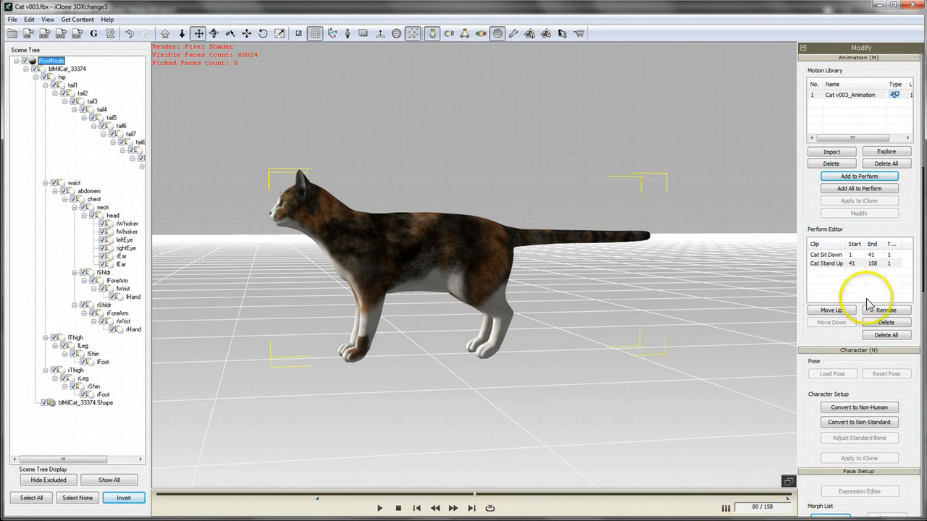
double_click(874, 264)
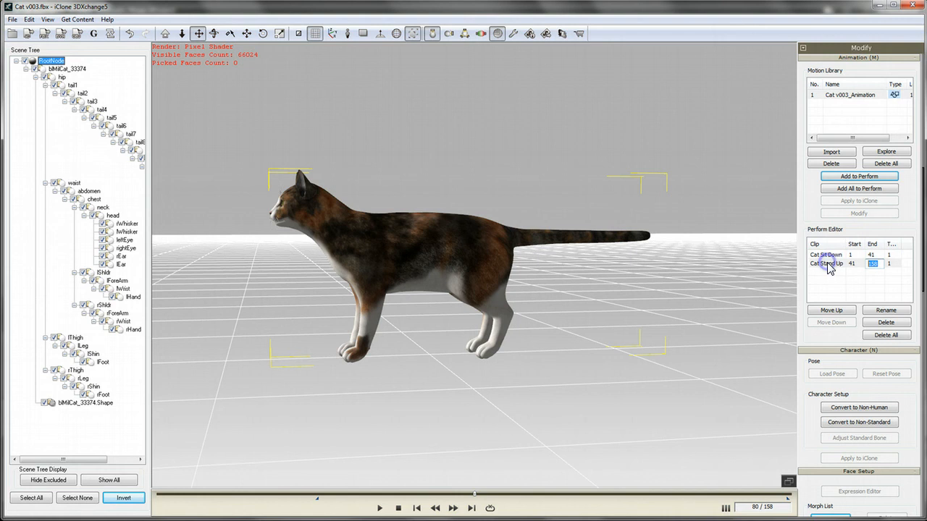
key("Return")
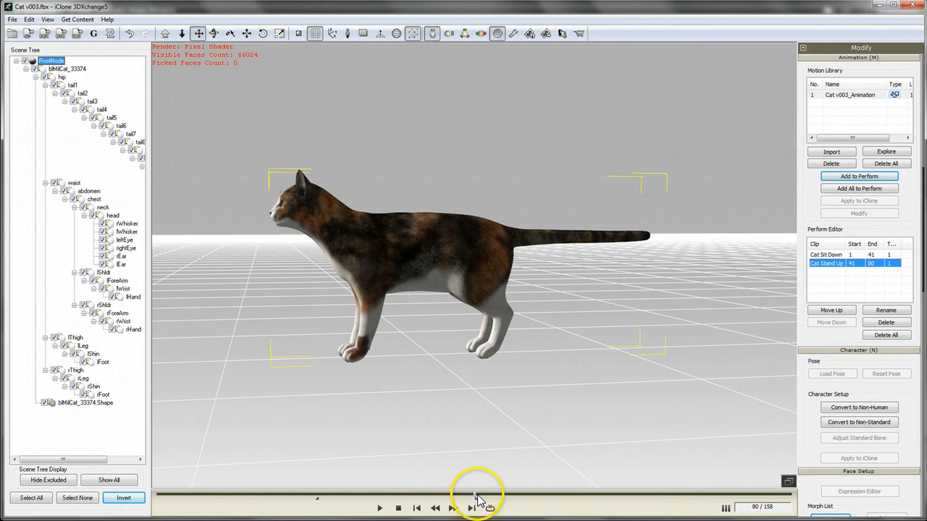
Check the upright pose at frame 121, and add a third perform clip from Cat v003_Animation named Cat Stand Box.
left_click_drag(475, 496, 638, 513)
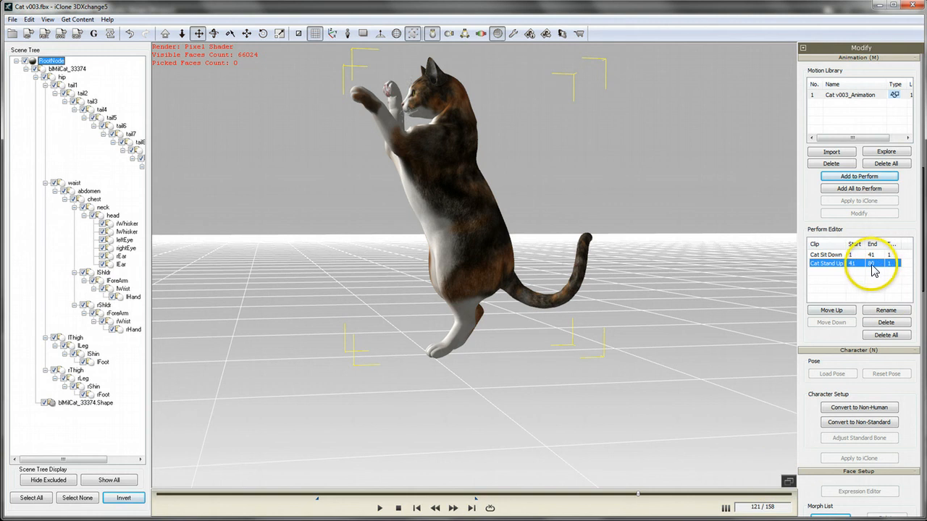
left_click(849, 97)
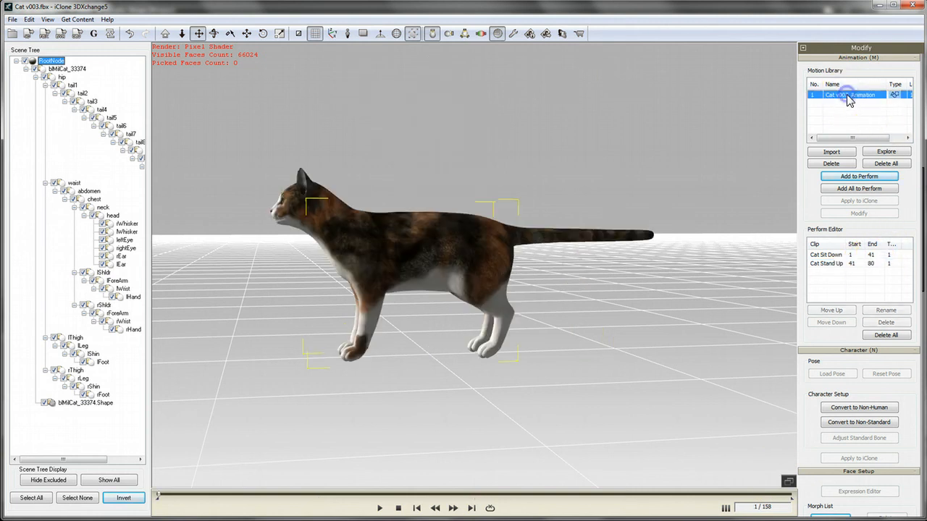
left_click(858, 176)
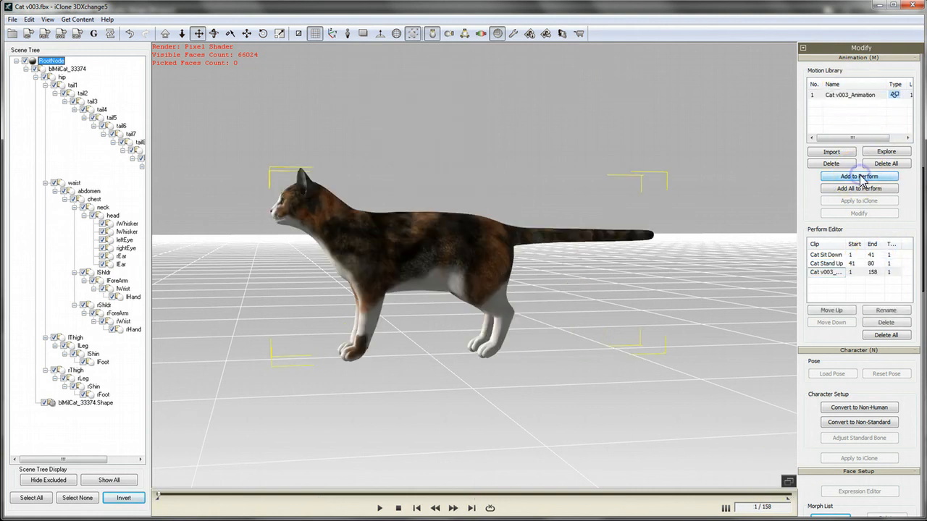
double_click(832, 273)
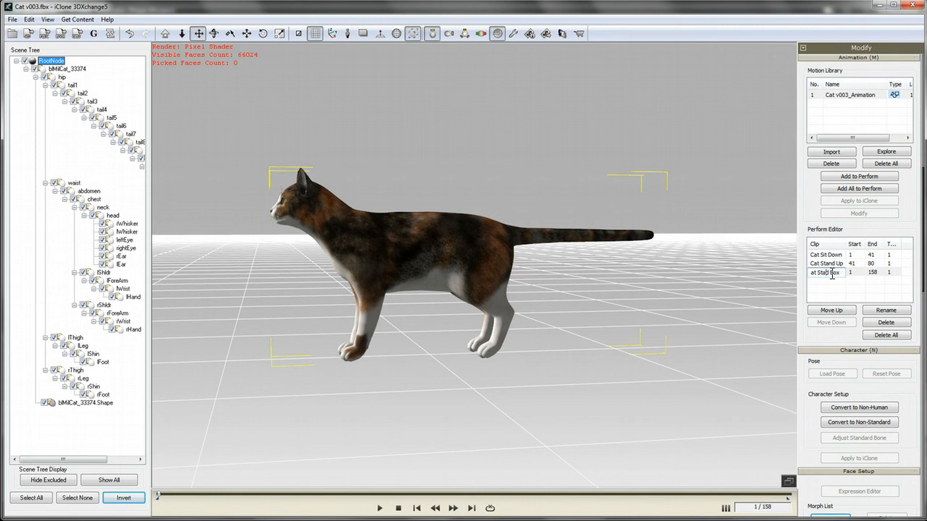
key("Return")
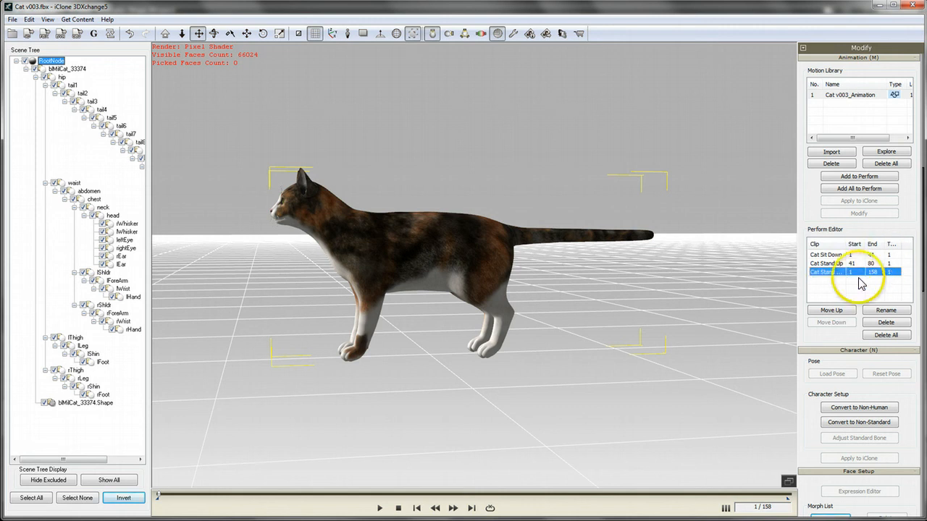
Set the third perform clip's range to start at frame 80 and end at frame 121.
double_click(852, 271)
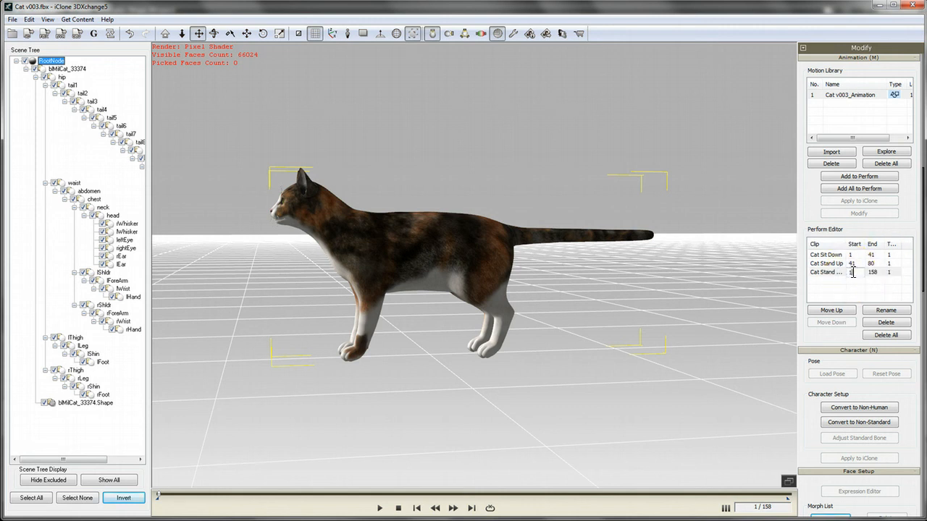
type("80")
key("Return")
left_click(885, 271)
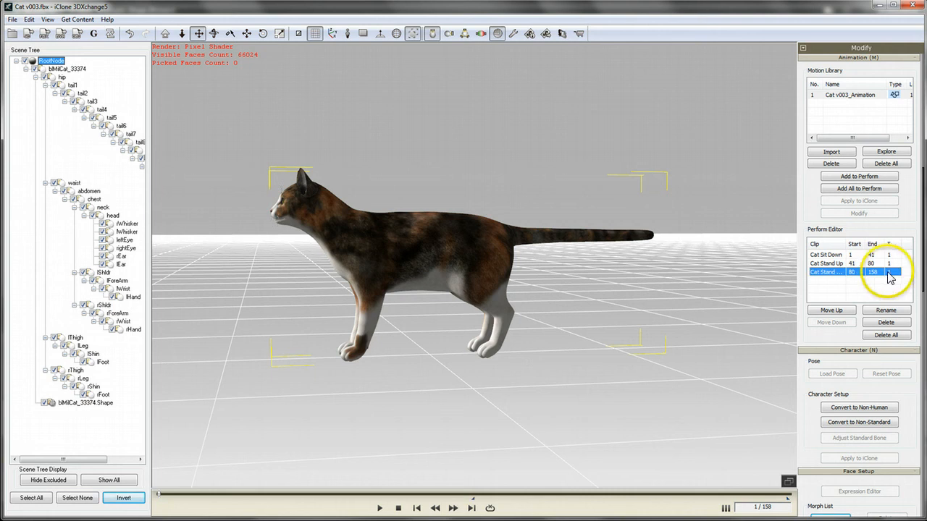
double_click(875, 272)
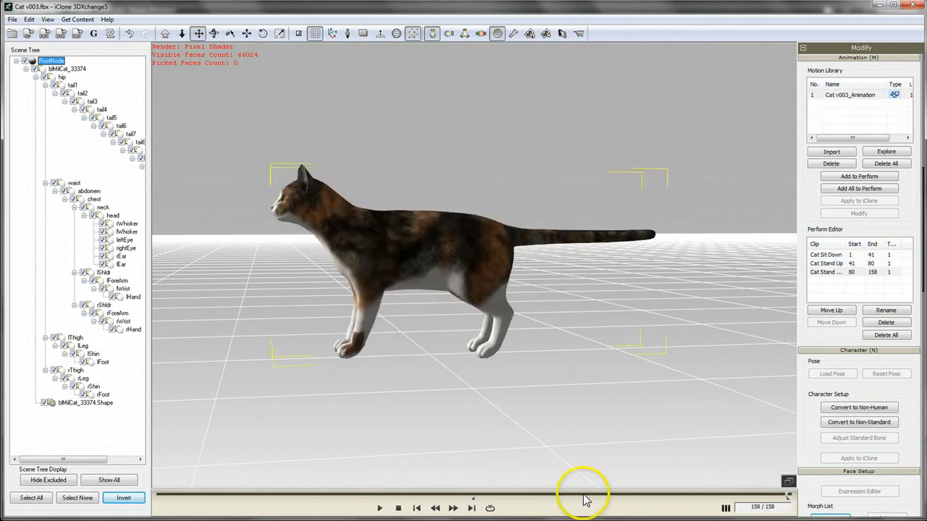
left_click_drag(788, 498, 640, 498)
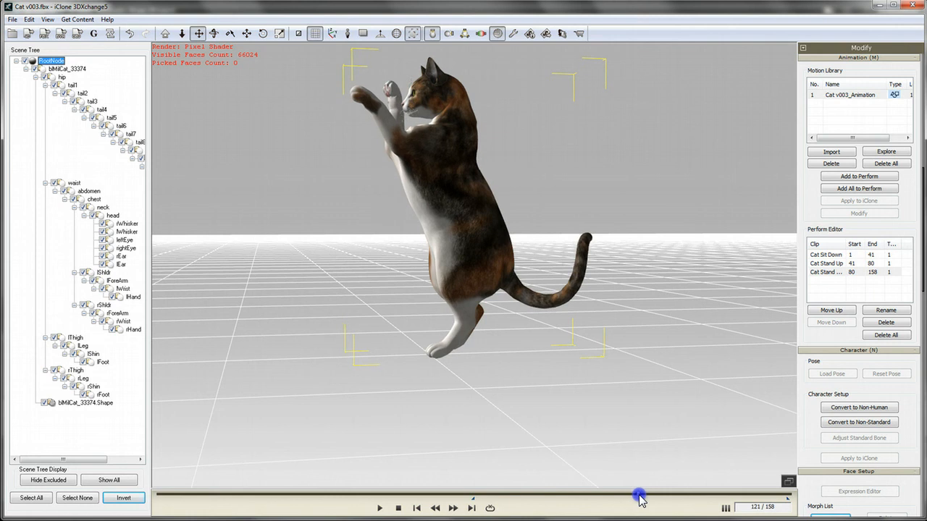
left_click(876, 272)
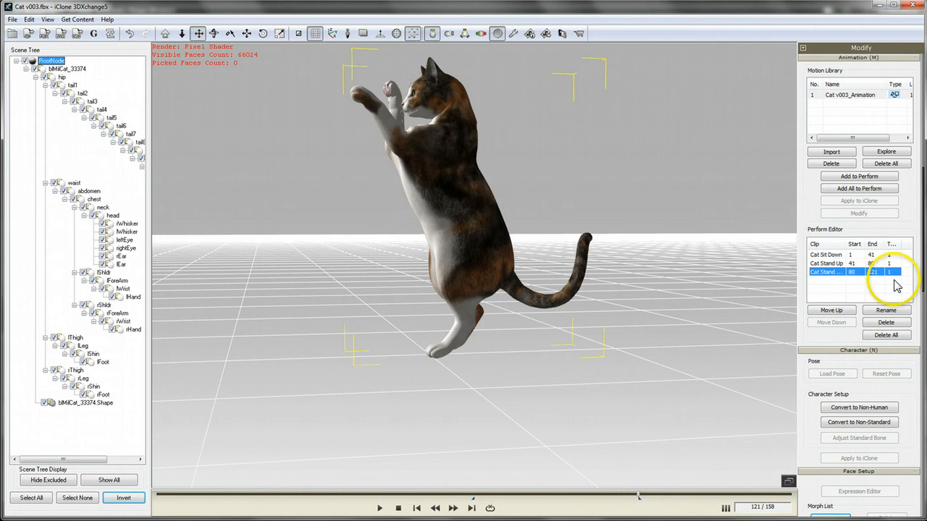
Add a fourth perform clip from Cat v003_Animation and name it Cat Default.
left_click(844, 95)
left_click(866, 177)
double_click(829, 281)
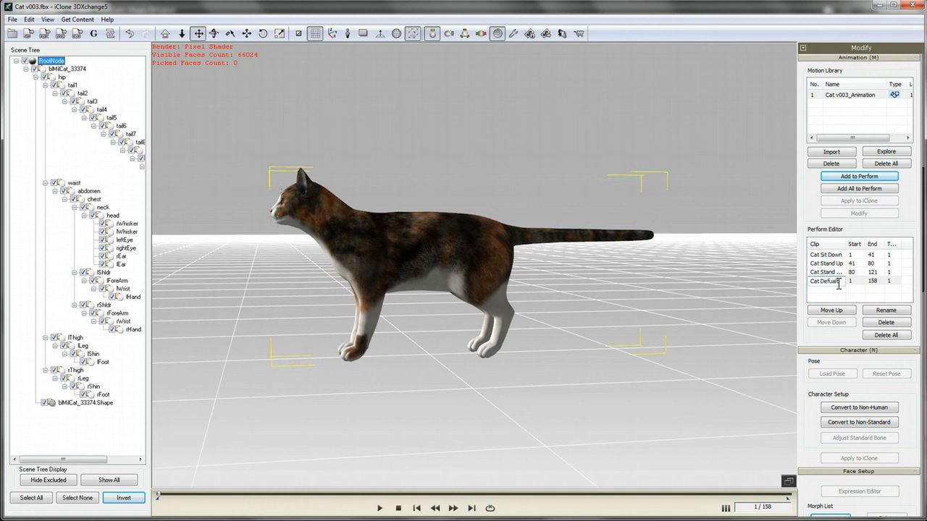
type("u")
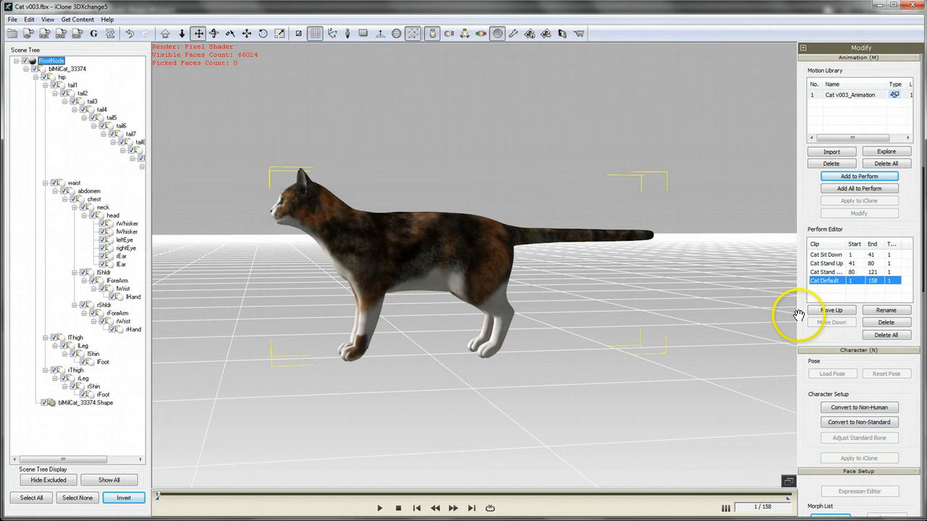
Set the Cat Default clip's start to frame 121, check the pose at frame 158, and widen the clip name column.
left_click(852, 280)
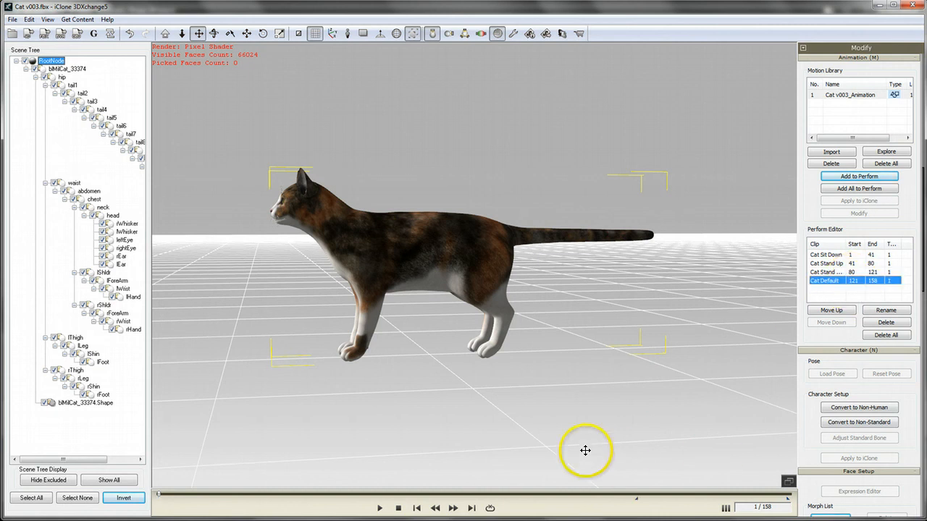
left_click(472, 508)
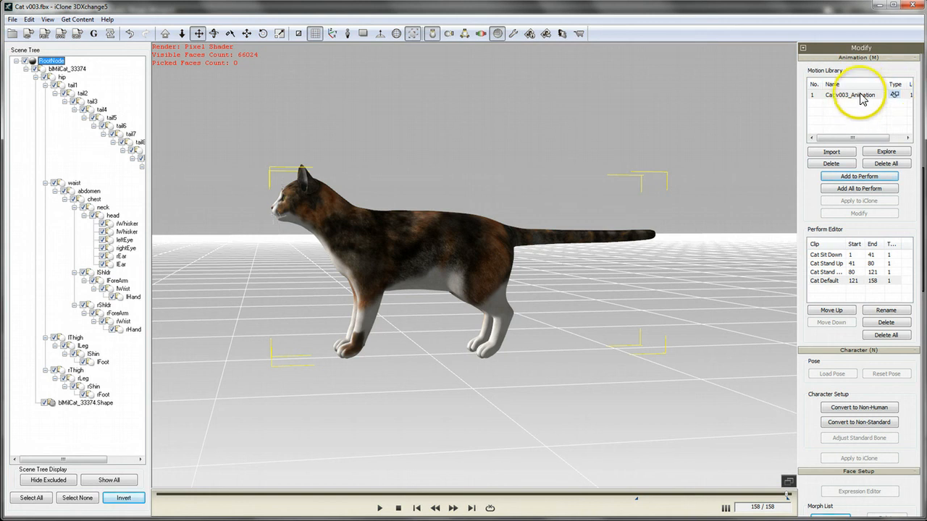
left_click_drag(847, 243, 857, 243)
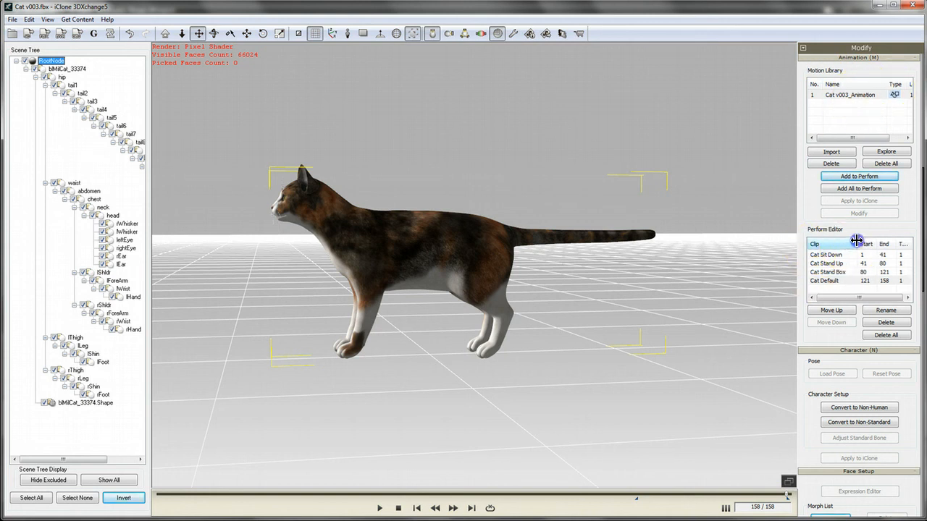
left_click(840, 280)
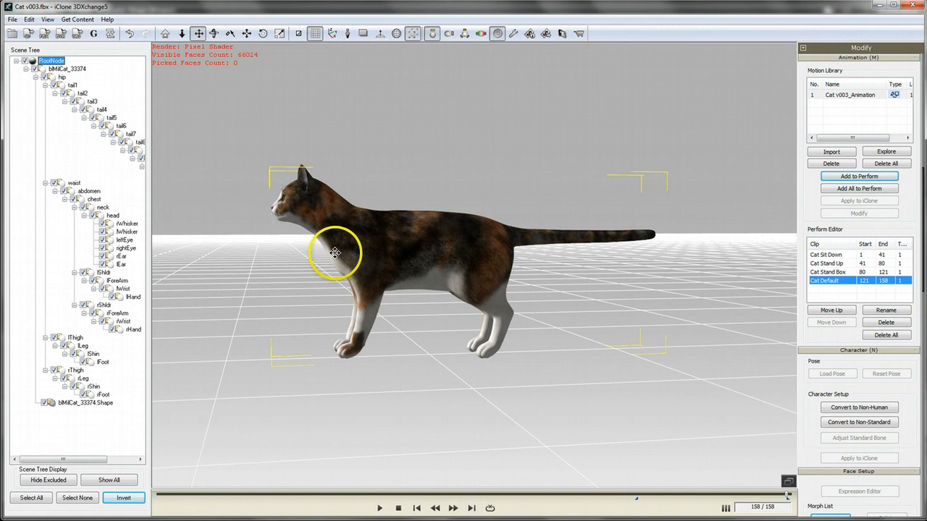
Convert the cat to a non-human character with RootNode selected as the bone axis, after inspecting the hip bone's axis and bounding box.
right_click_drag(430, 196, 475, 313)
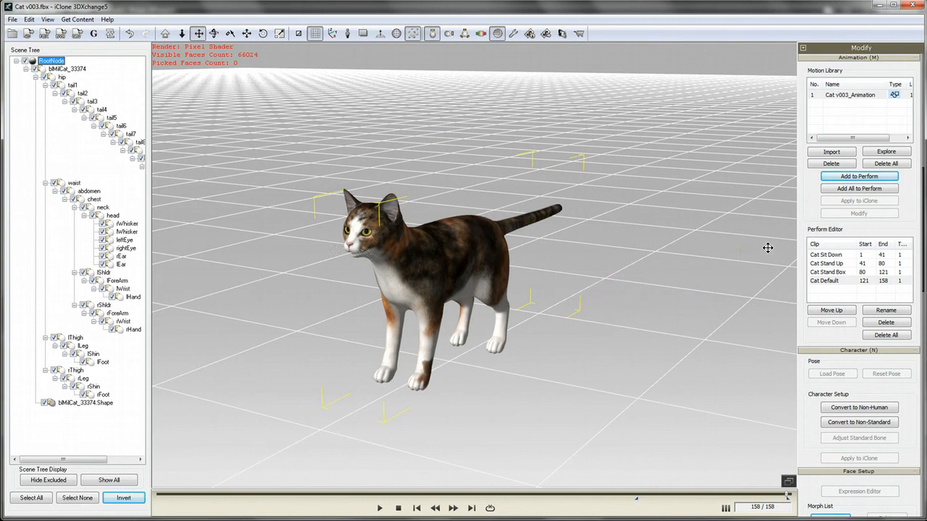
scroll(768, 248, "up", 1)
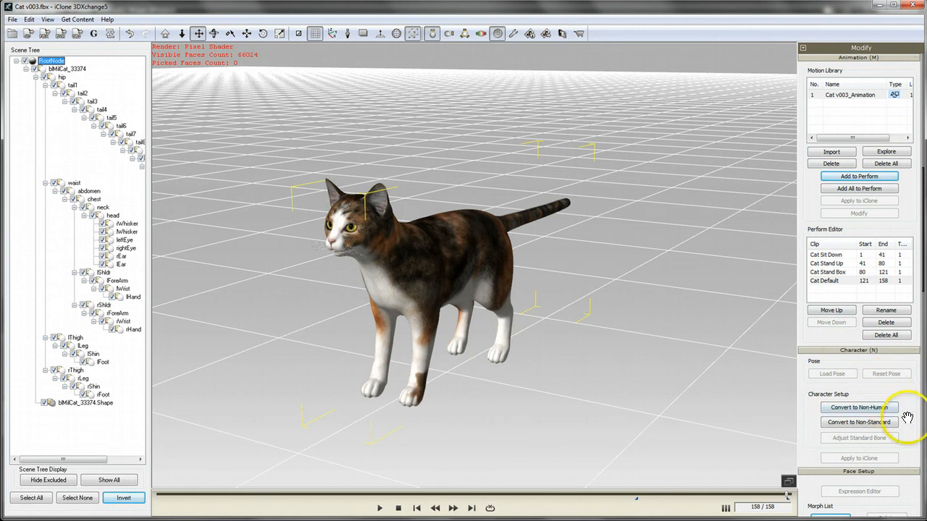
scroll(914, 394, "down", 5)
left_click_drag(906, 167, 913, 219)
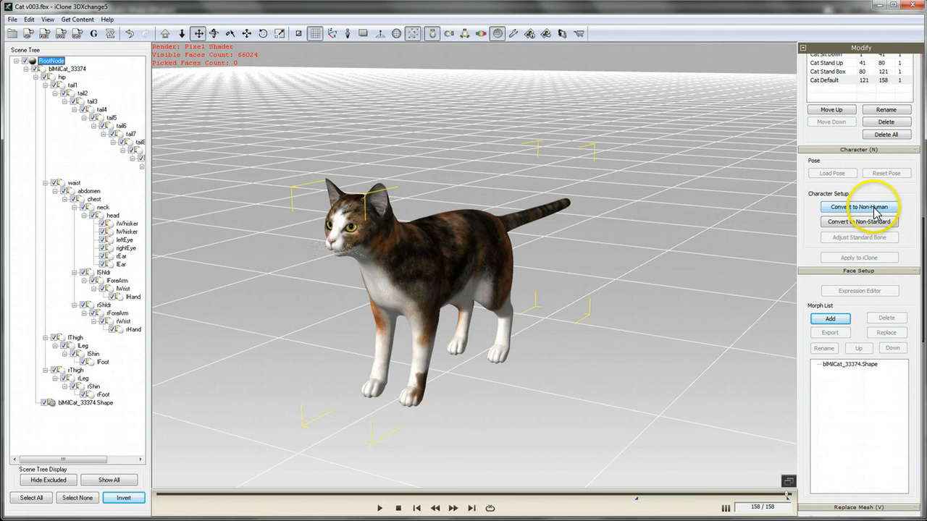
left_click(877, 208)
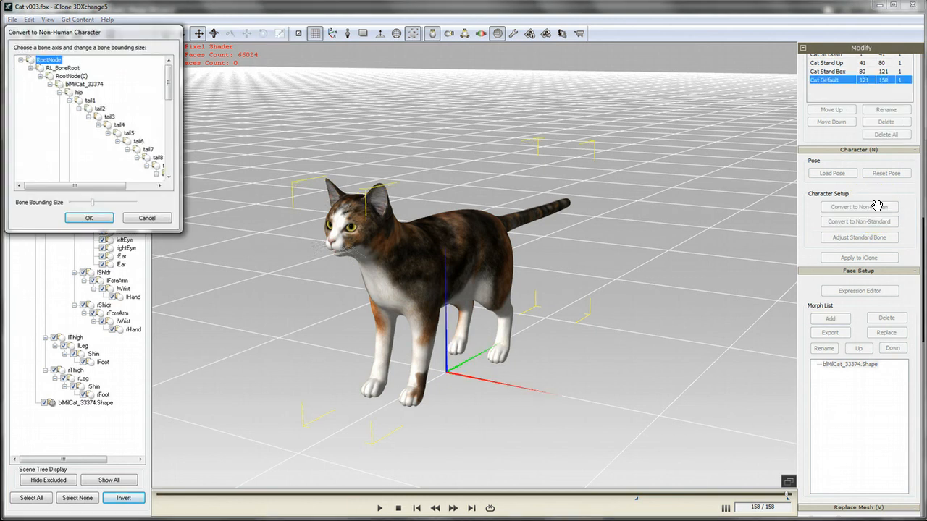
left_click_drag(57, 32, 98, 73)
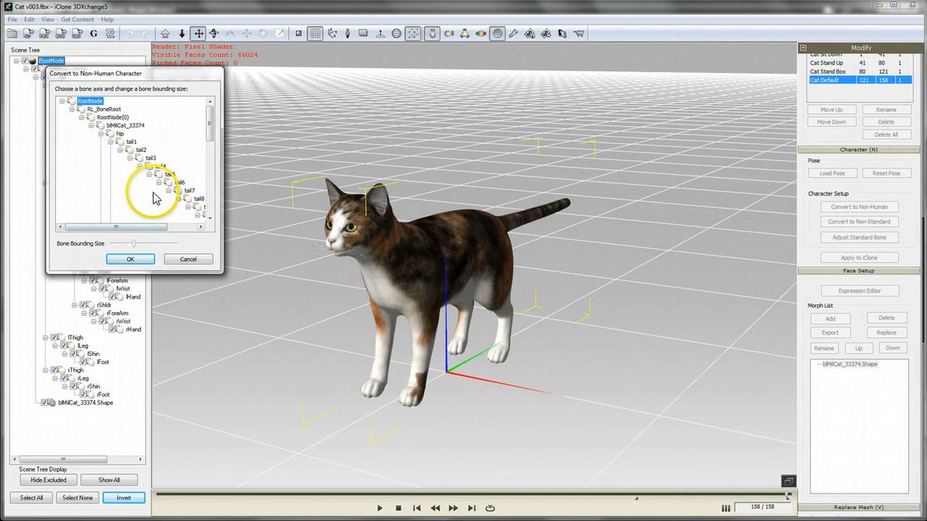
left_click(104, 108)
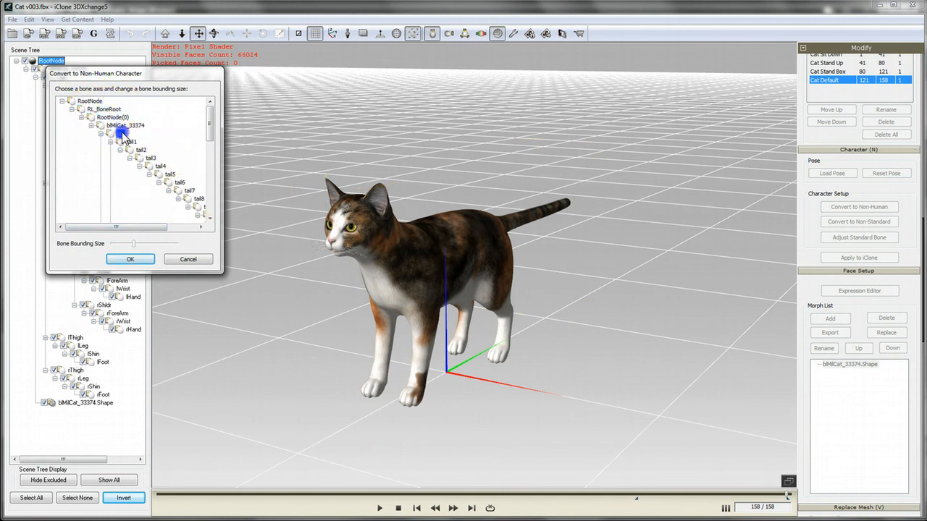
left_click(123, 134)
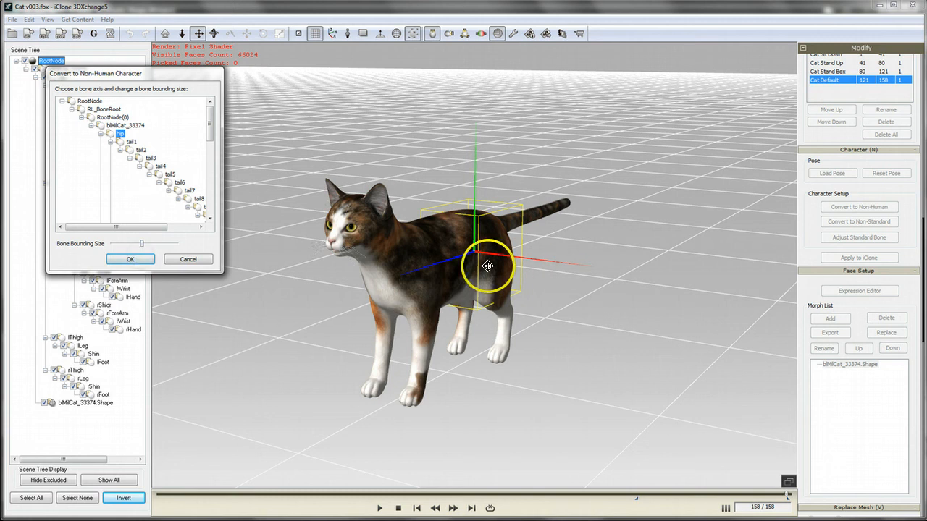
left_click(102, 117)
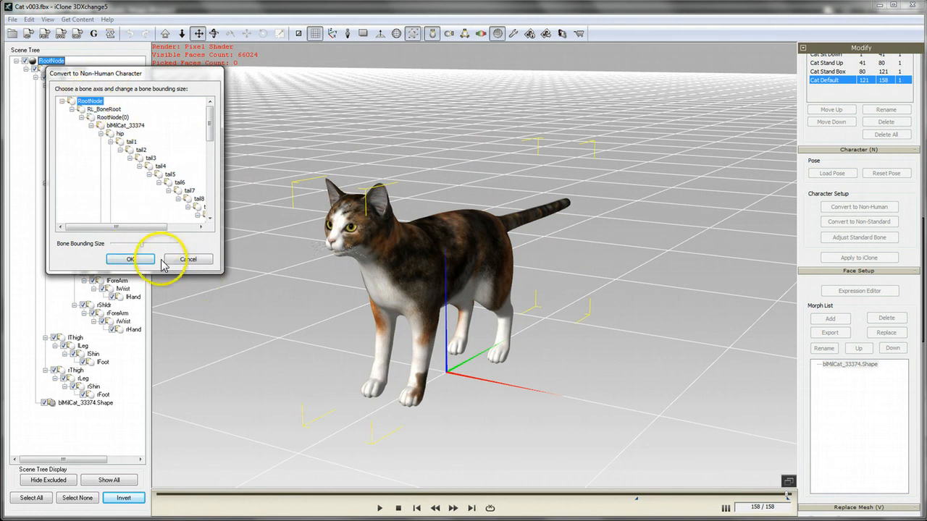
left_click(130, 258)
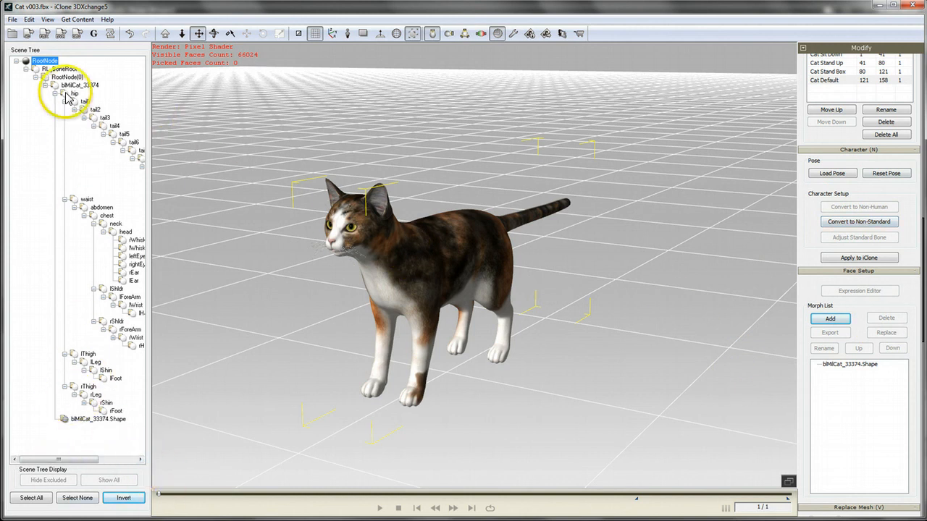
Select the cat's entire scene tree, start exporting it as iClone content, and check the geometry destination path ending in Character\Mysterious Movies.
left_click(30, 498)
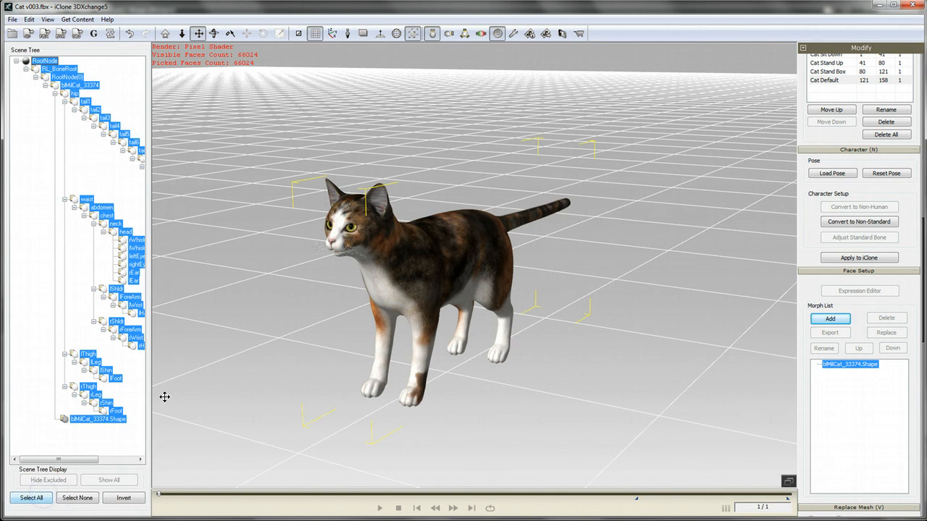
left_click(29, 34)
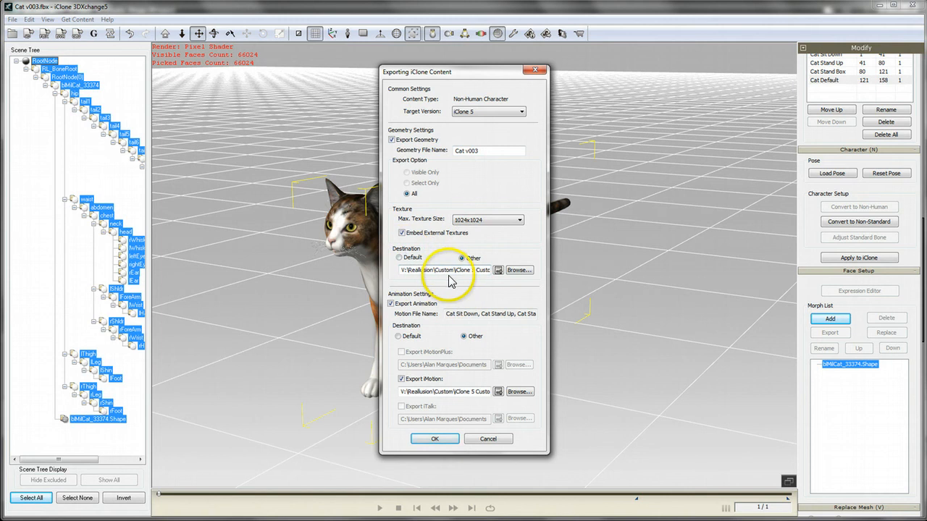
left_click(413, 270)
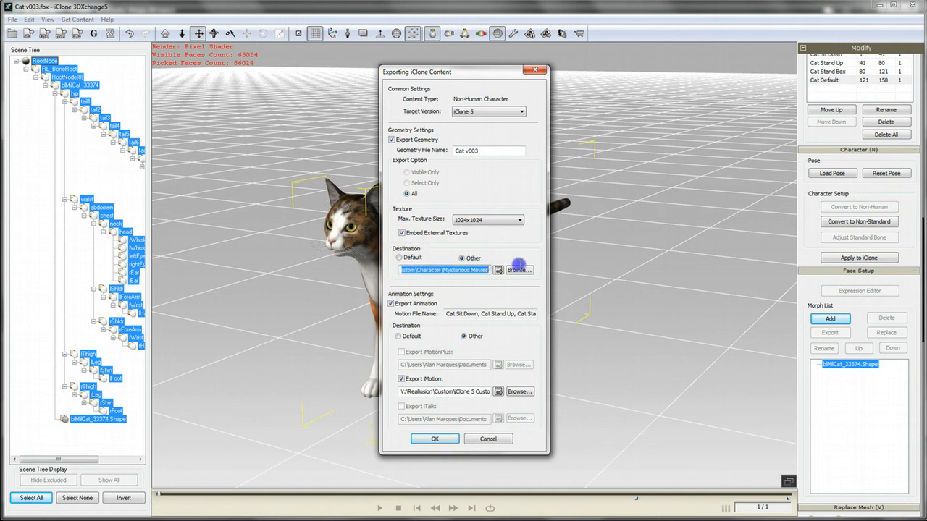
left_click(429, 270)
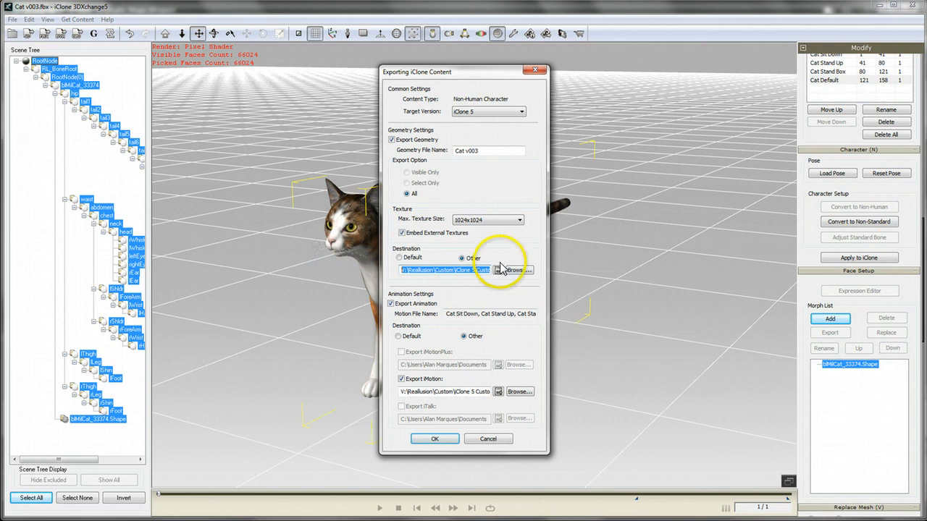
left_click(417, 269)
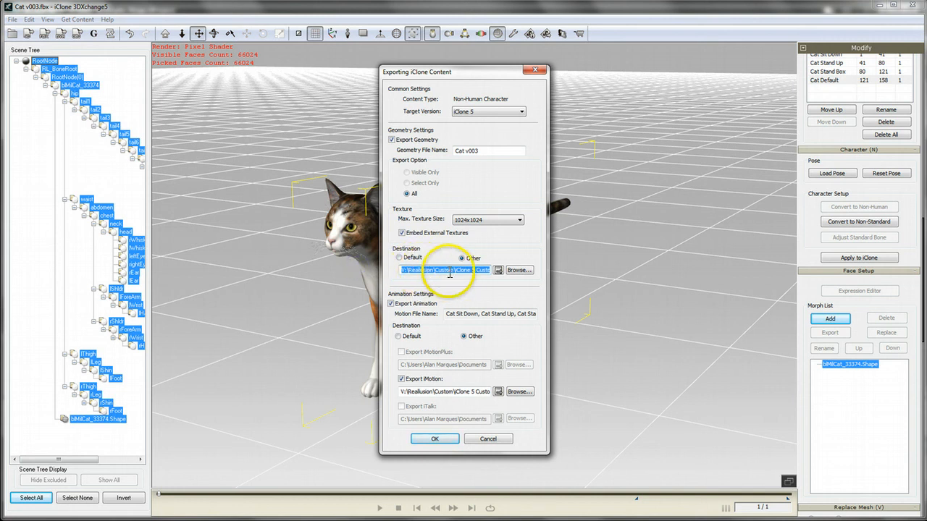
left_click_drag(478, 271, 518, 270)
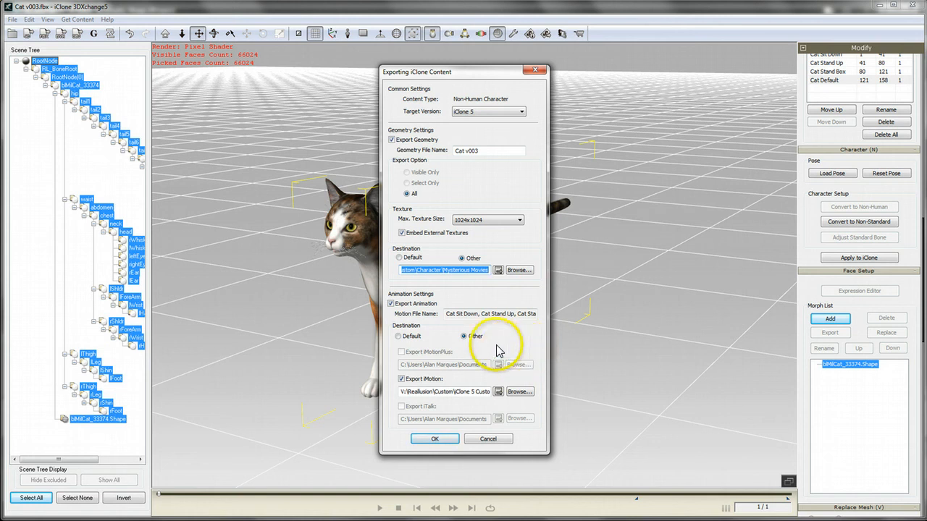
Export Cat v003 for iClone 5 with animation export enabled and its iMotion clips going to the Motion\Mysterious Movies folder.
left_click(402, 302)
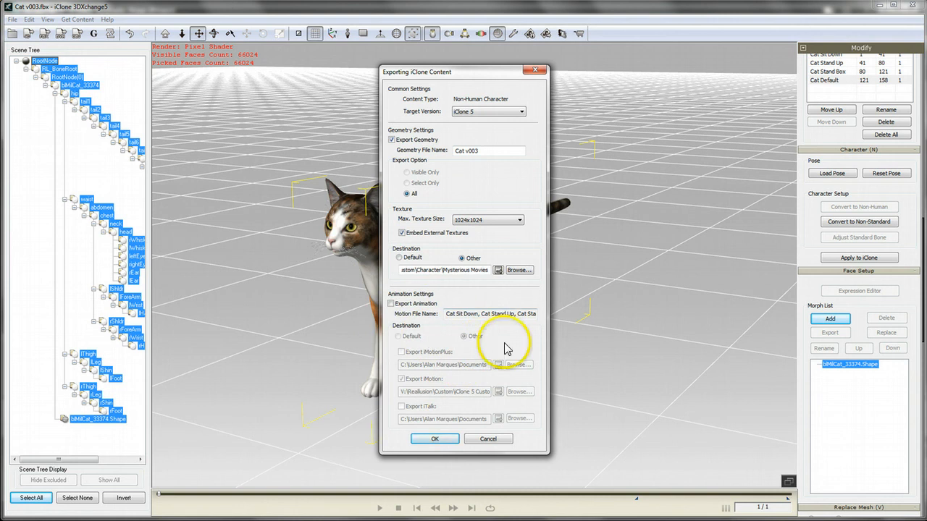
left_click(392, 304)
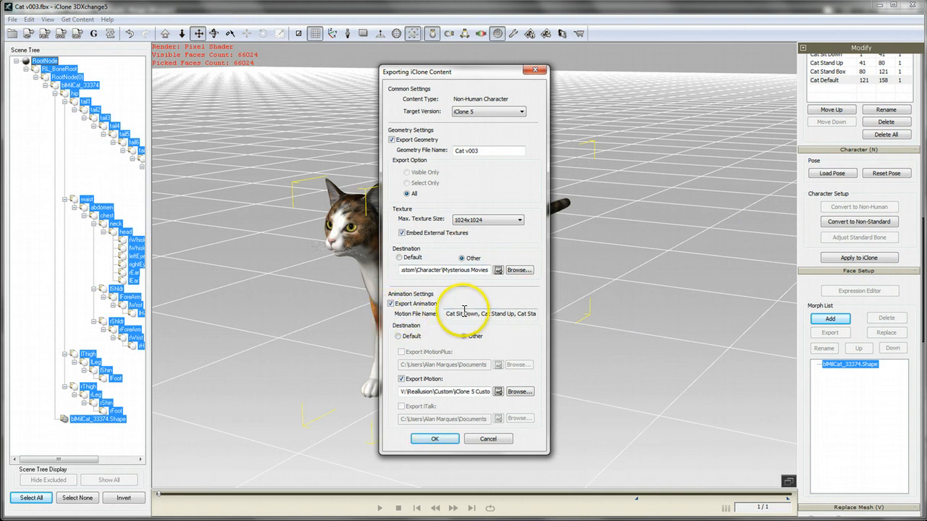
left_click_drag(496, 313, 550, 307)
left_click(511, 317)
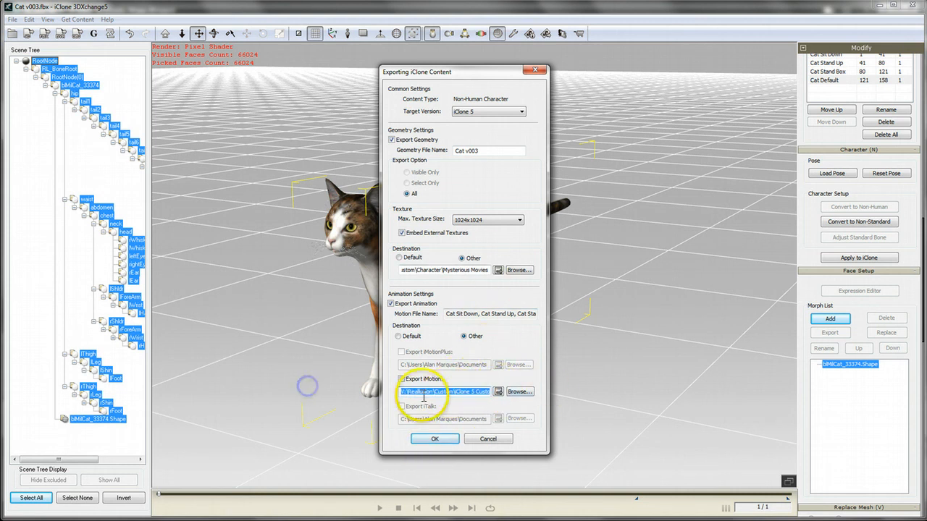
left_click_drag(423, 396, 500, 393)
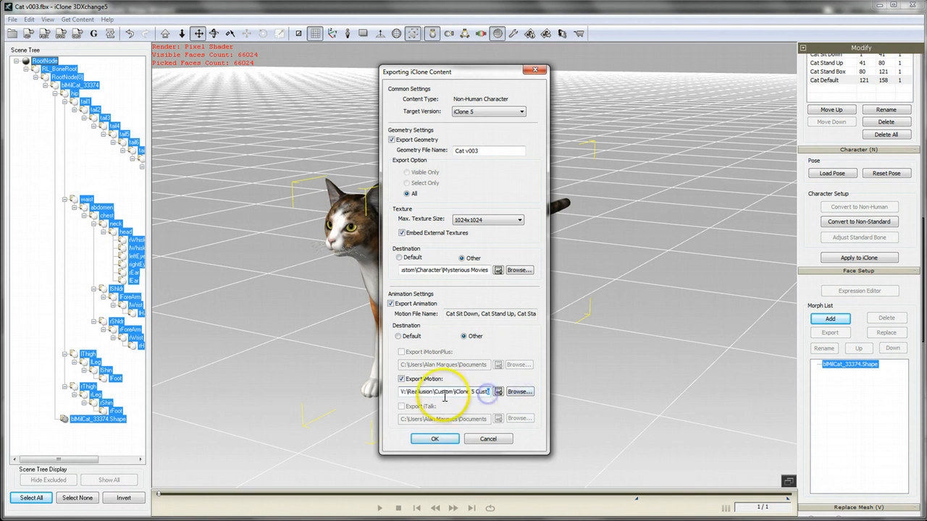
left_click(469, 391)
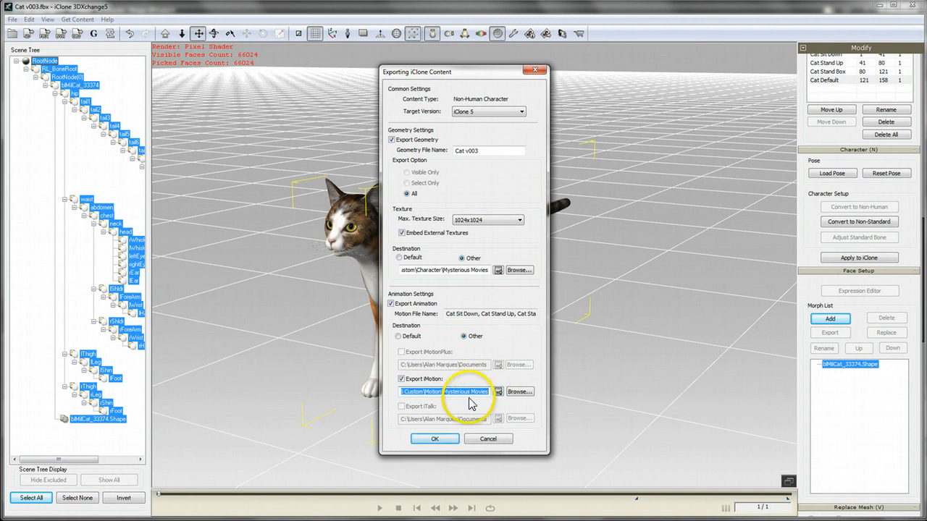
left_click(424, 378)
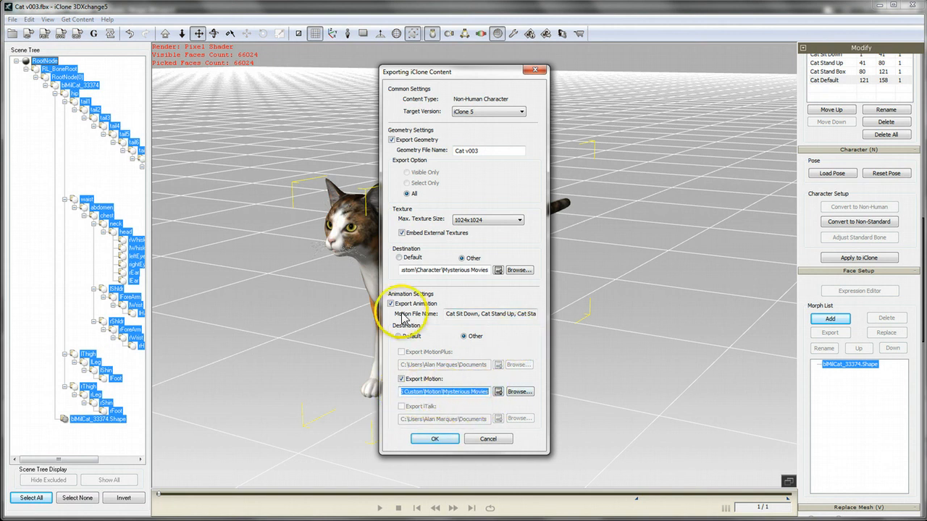
left_click(434, 439)
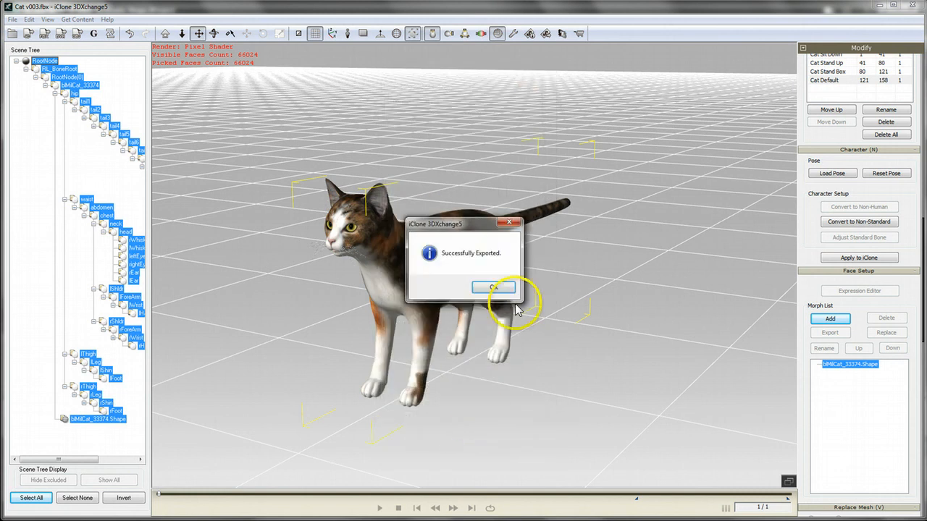
left_click(507, 288)
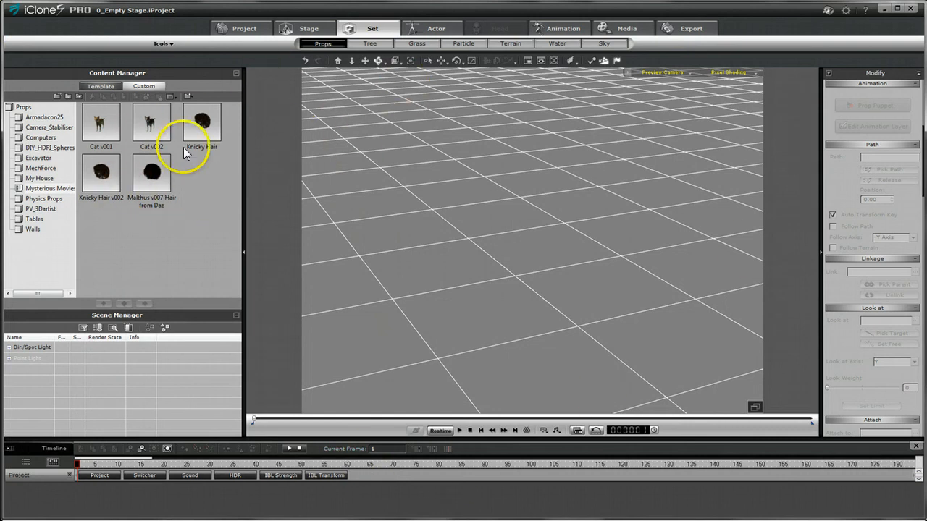
Switch to iClone 5 and load Cat v003 from the custom Mysterious Movies avatar library into the empty stage.
left_click(39, 179)
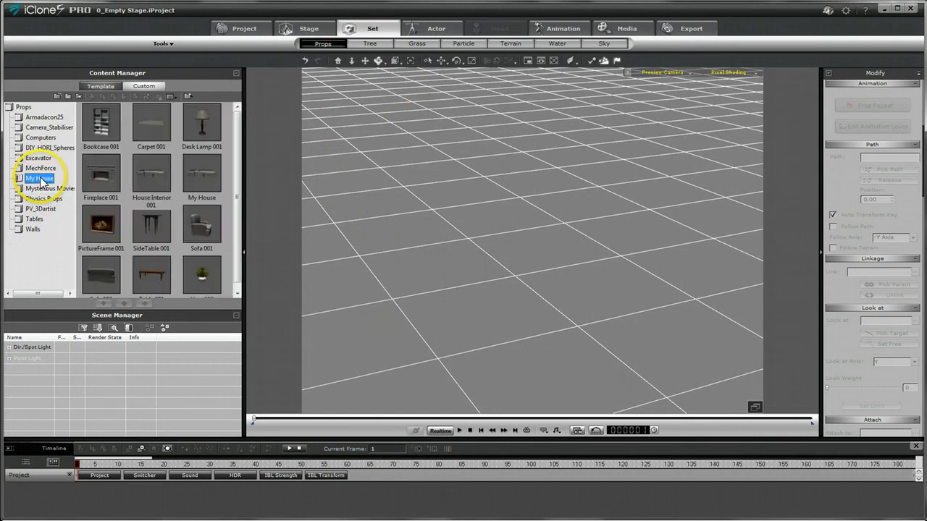
left_click(43, 189)
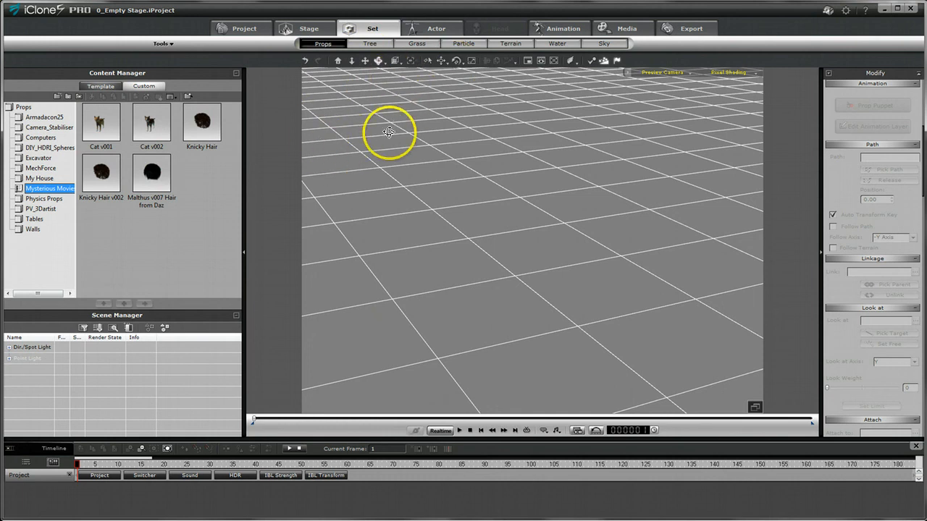
left_click(429, 31)
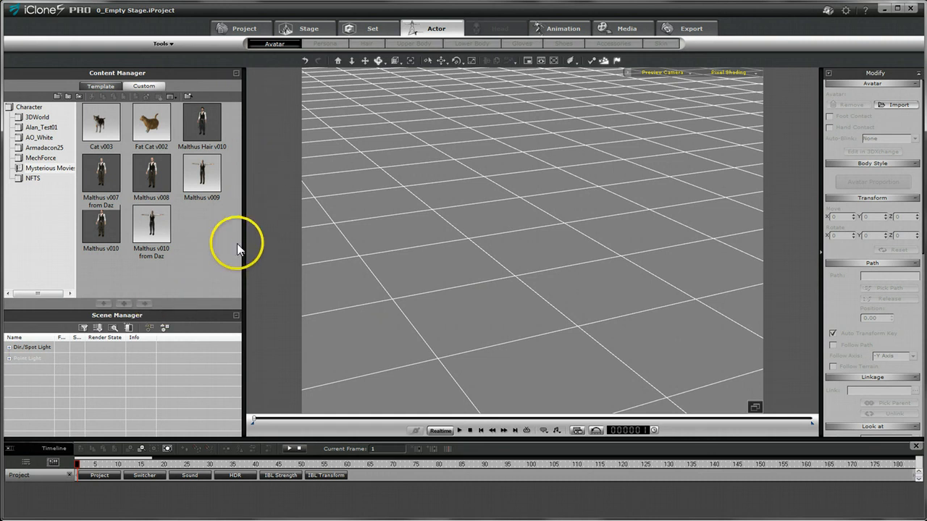
left_click(92, 128)
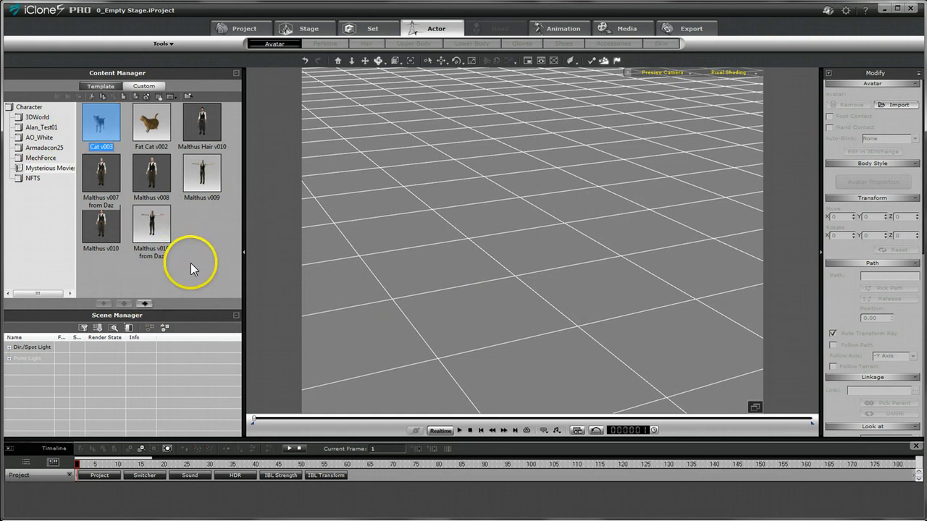
left_click(146, 303)
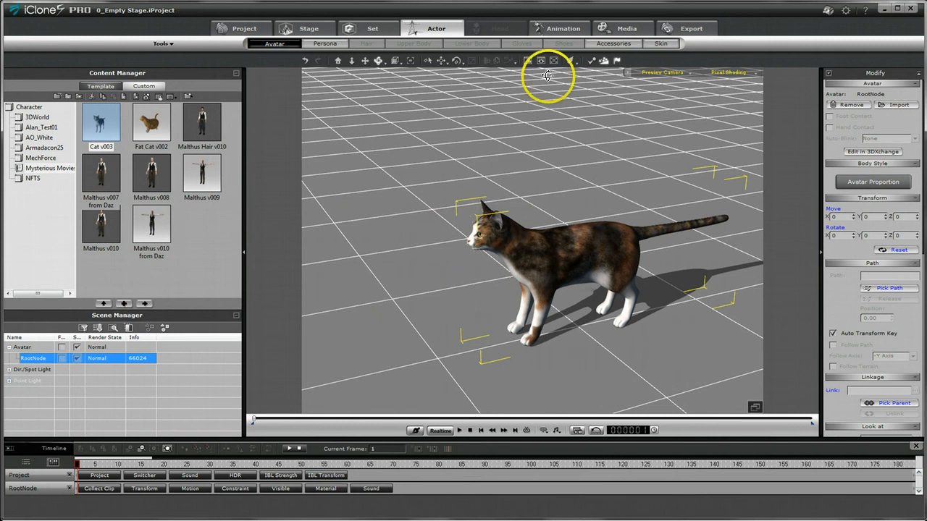
Perform the cat's Cat Sit Down action starting at frame 102.
left_click_drag(377, 58, 571, 217)
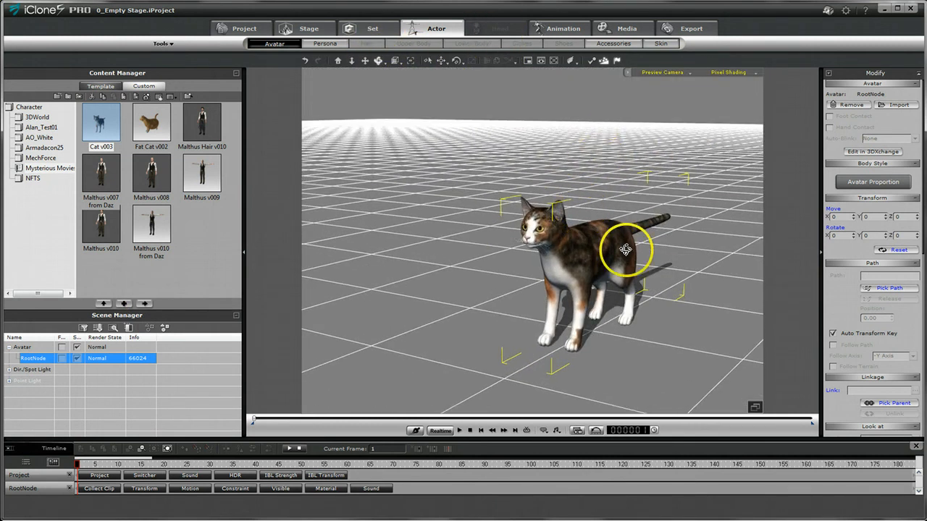
right_click(581, 244)
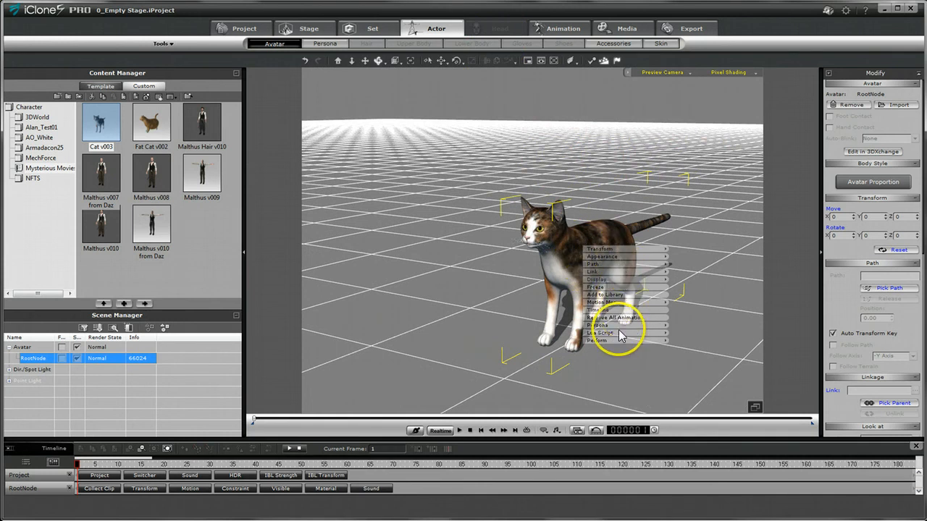
mouse_move(613, 342)
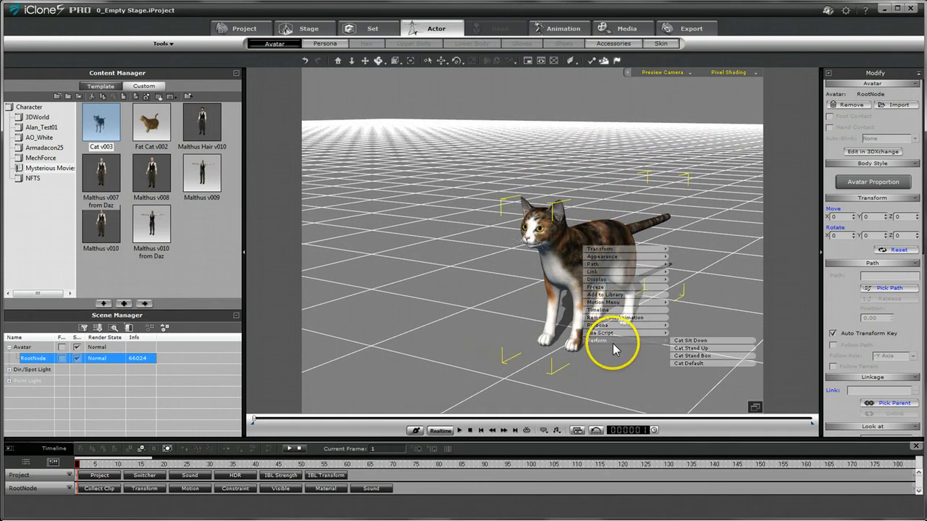
left_click(685, 341)
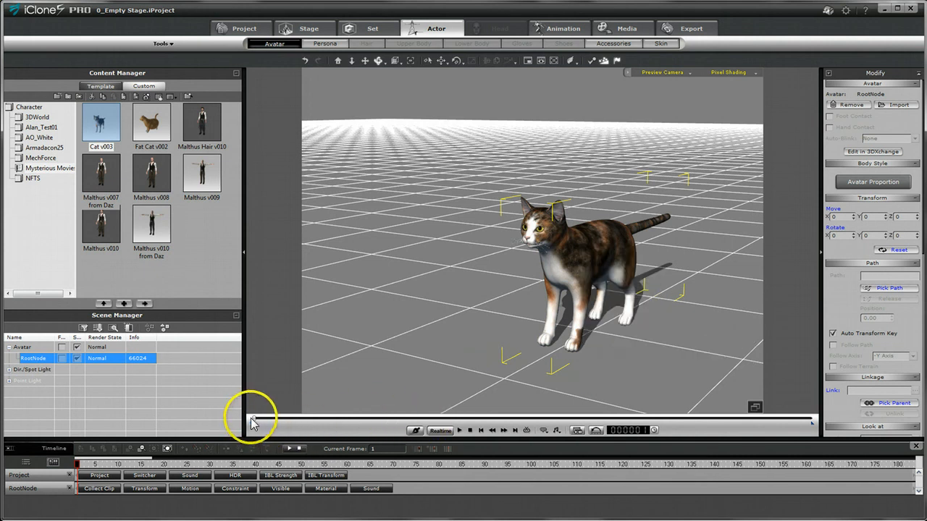
left_click_drag(258, 423, 286, 424)
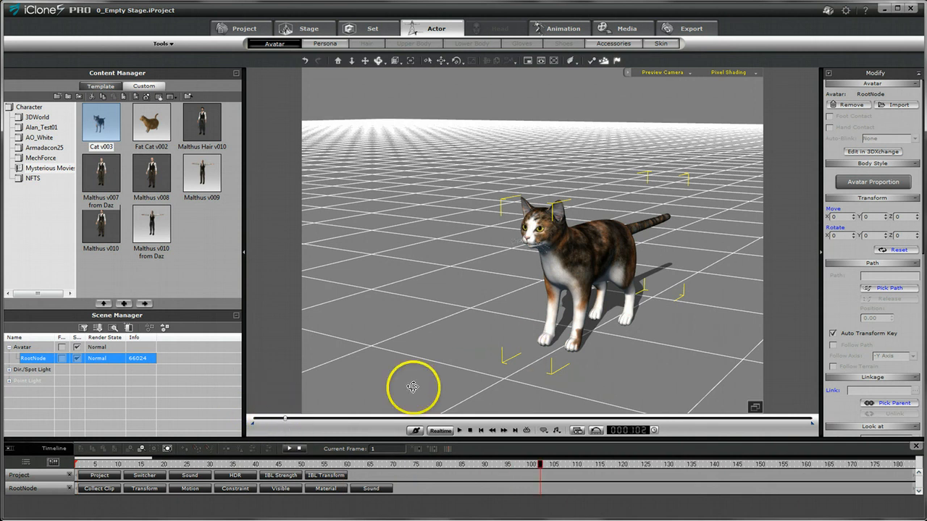
right_click(590, 258)
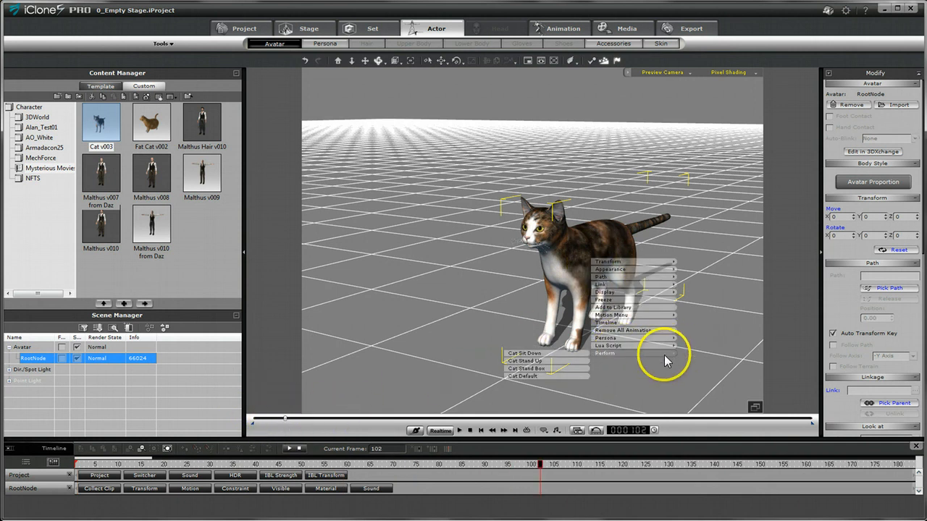
left_click(532, 354)
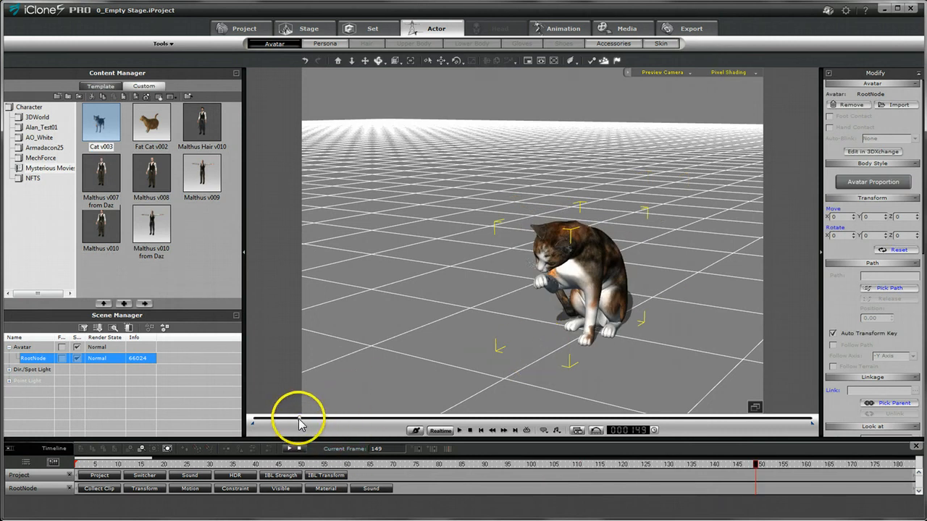
Perform the Cat Stand Up action on the seated cat starting at frame 321.
left_click_drag(301, 423, 358, 427)
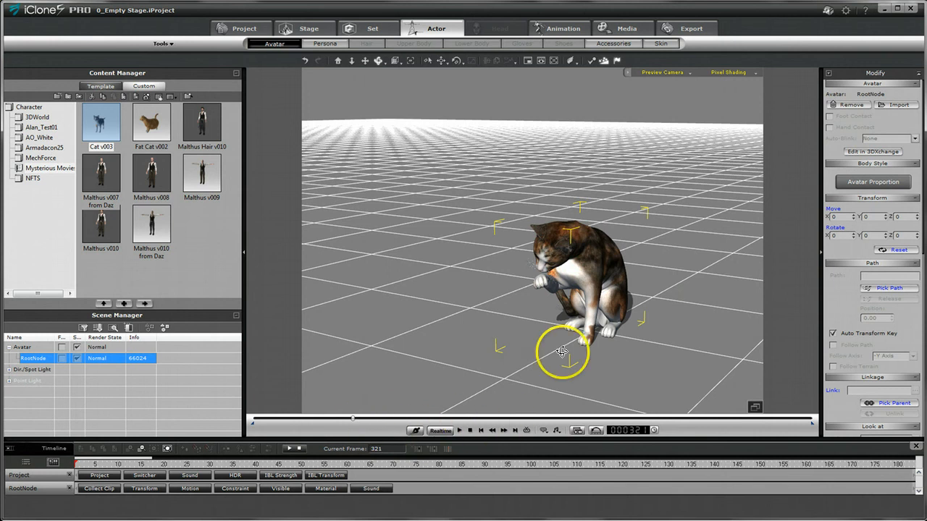
right_click(594, 250)
mouse_move(610, 347)
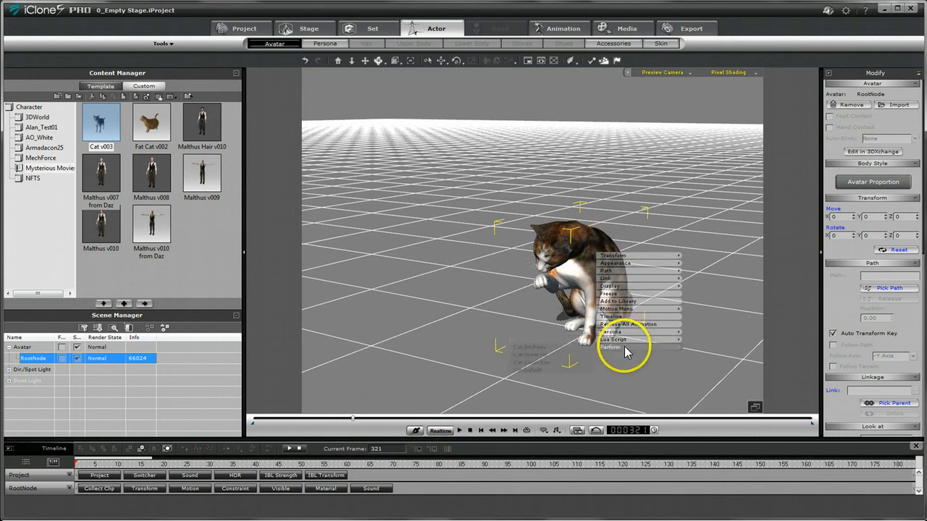
left_click(560, 354)
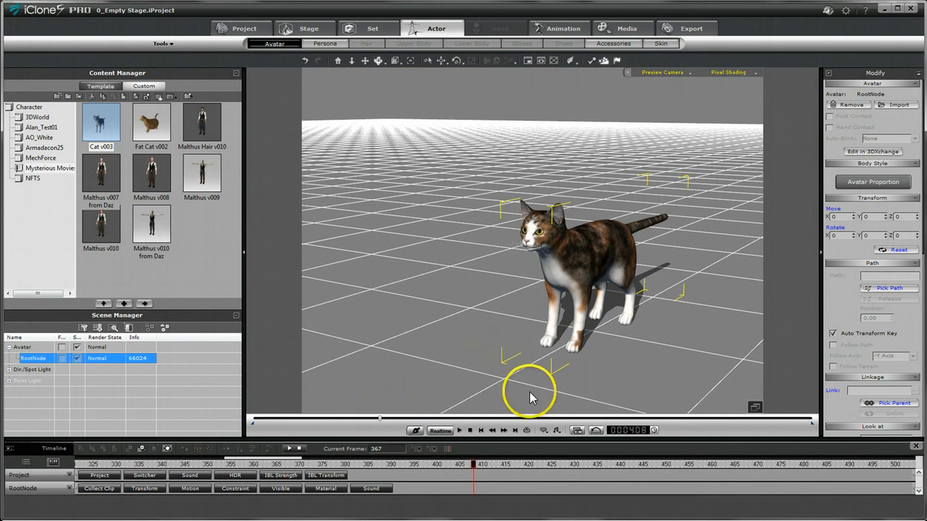
Perform the Cat Stand Box action from frame 408, followed by Cat Default from frame 454.
right_click(600, 249)
mouse_move(624, 340)
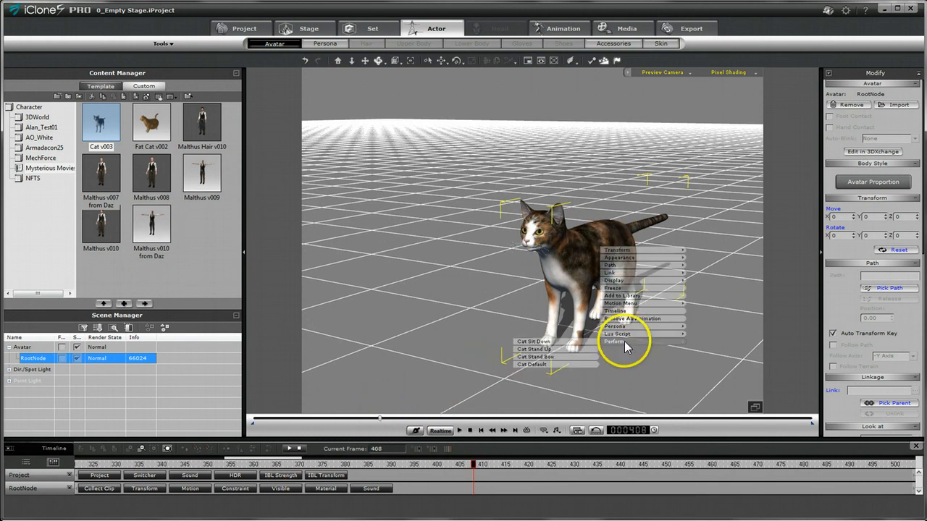
left_click(543, 359)
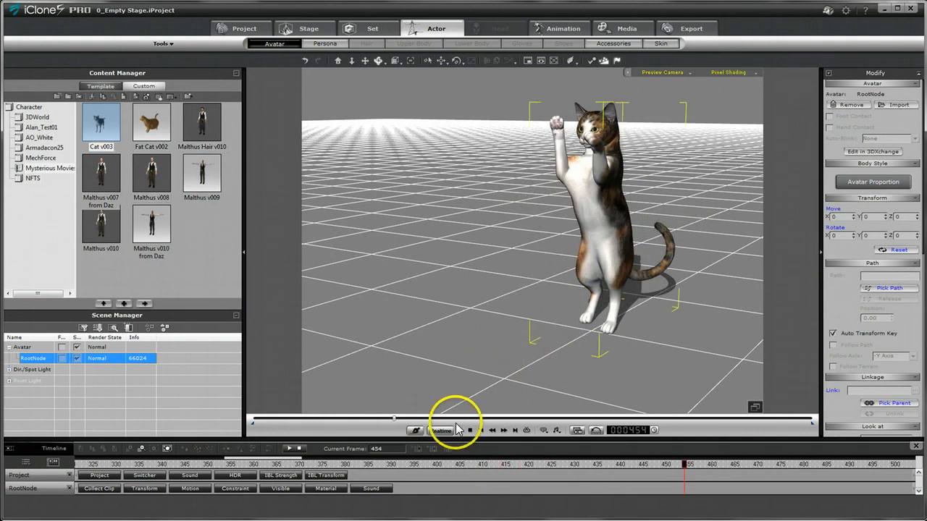
right_click(612, 200)
mouse_move(631, 295)
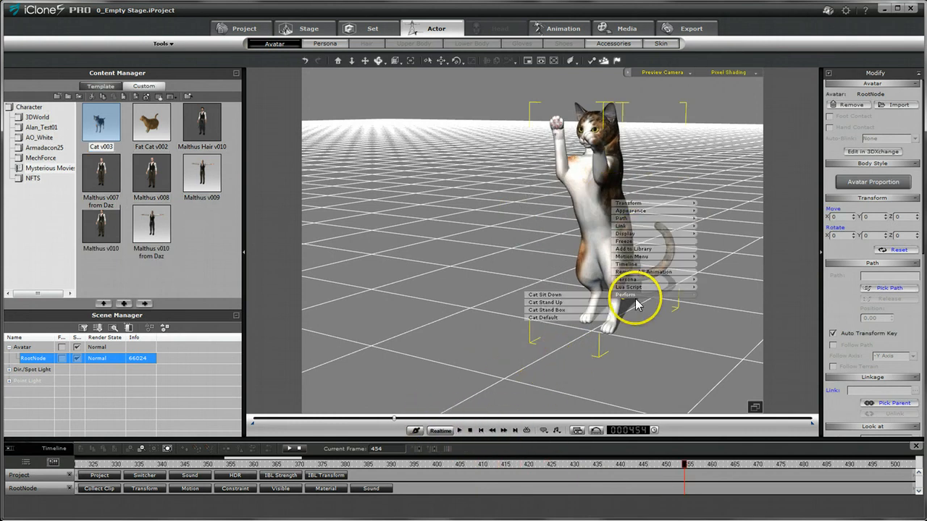
left_click(556, 317)
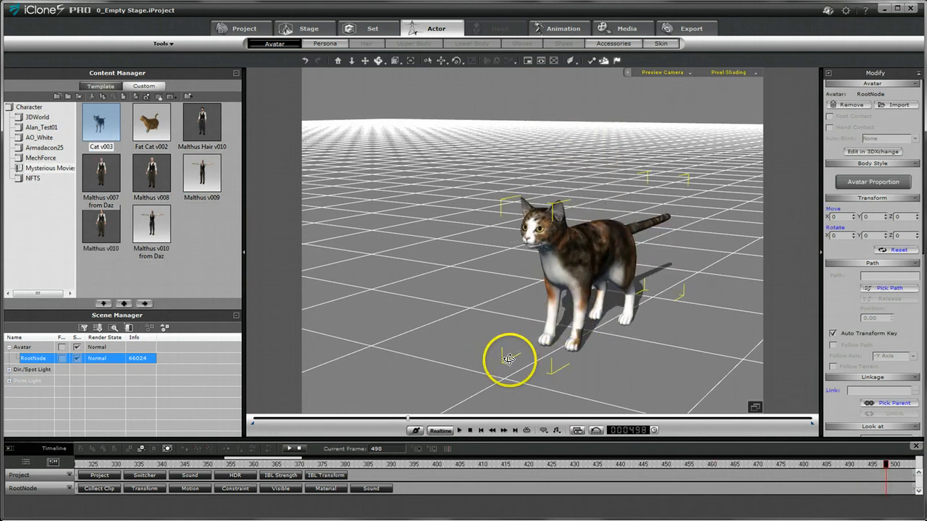
Play back the cat's performed motions from the first frame and review its list of perform actions.
left_click(471, 430)
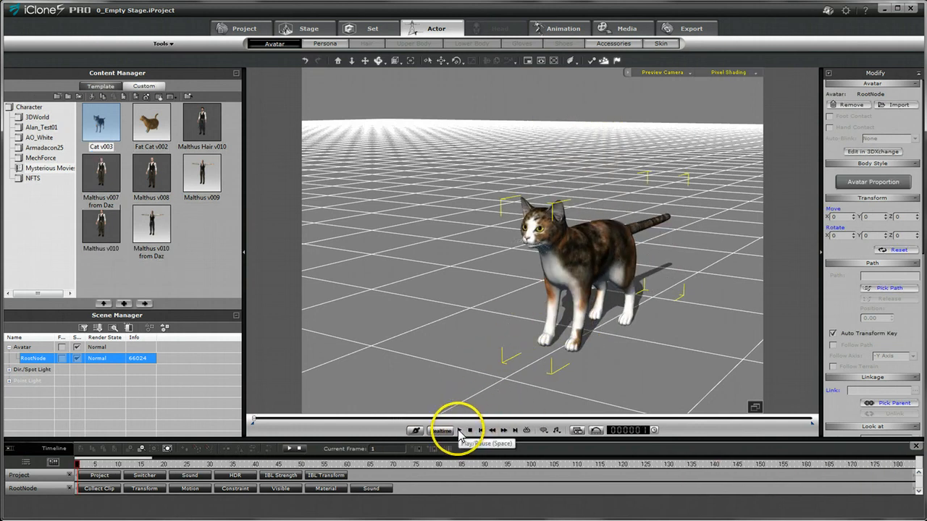
left_click(459, 430)
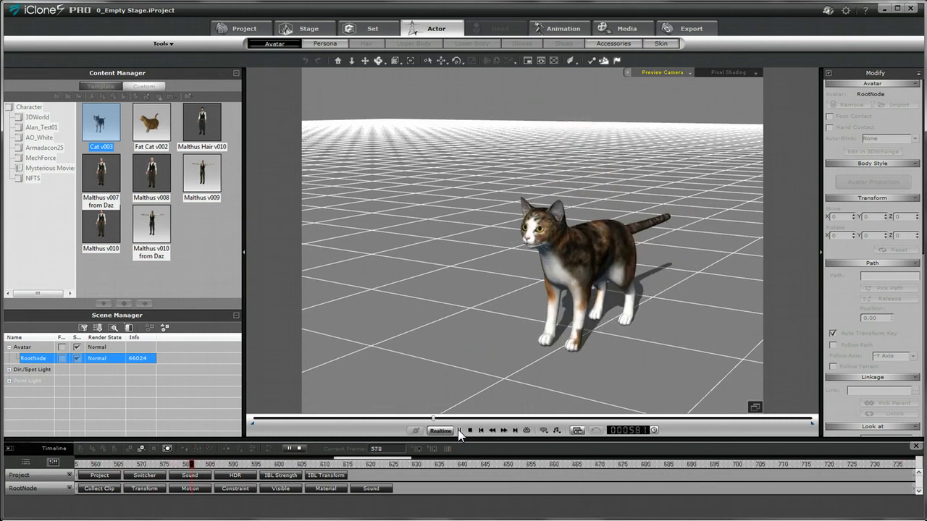
left_click(470, 430)
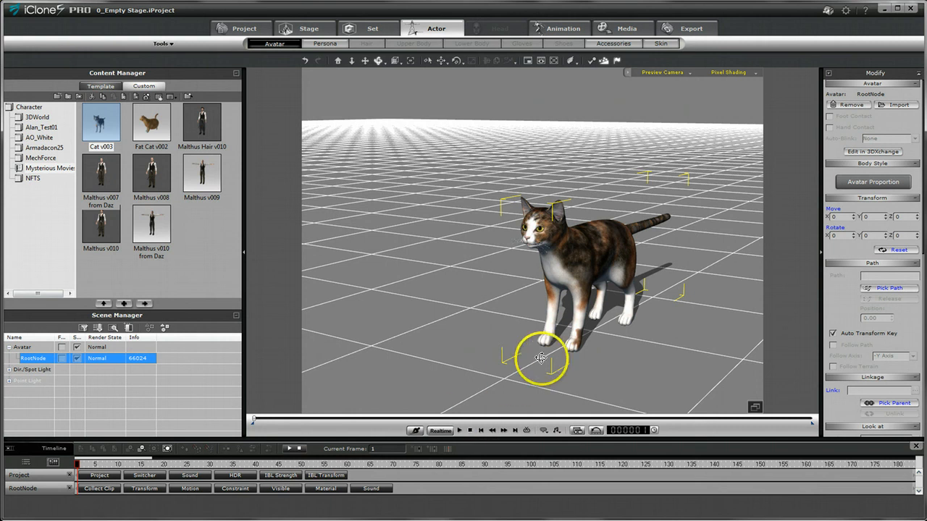
right_click(590, 241)
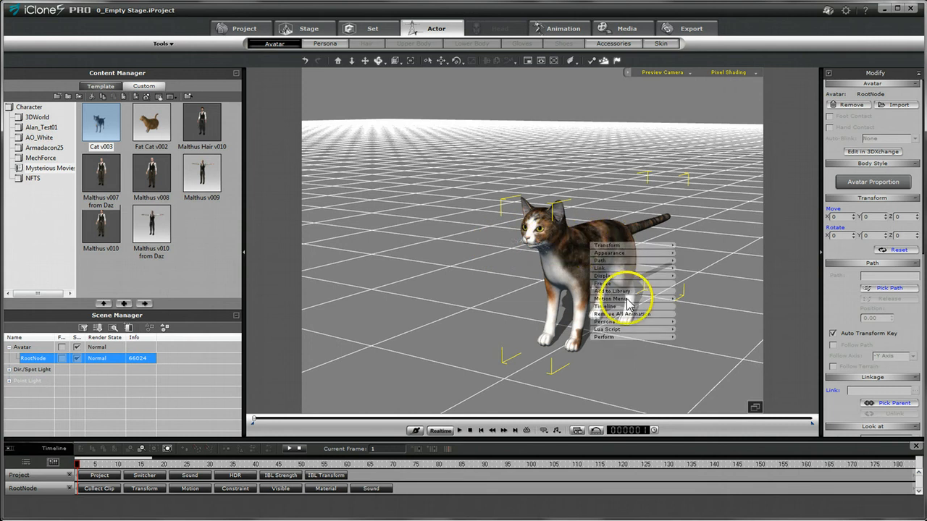
mouse_move(627, 337)
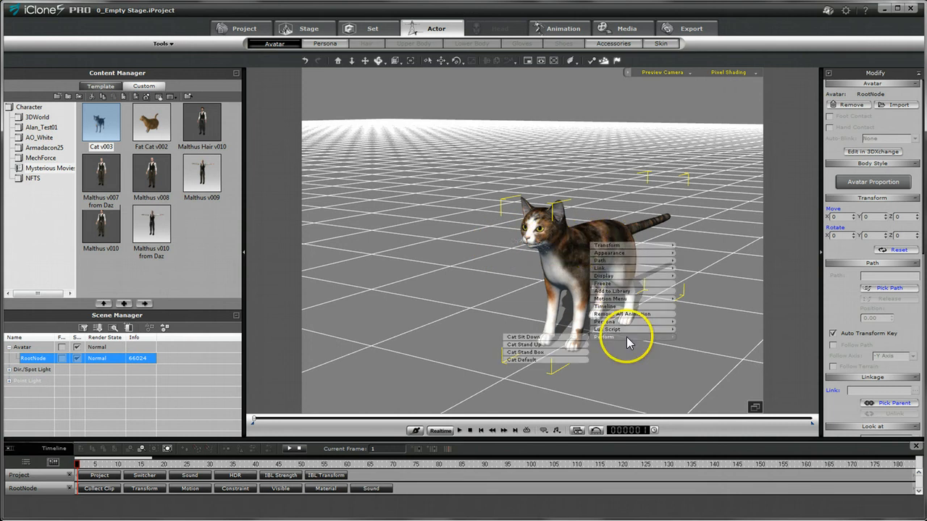
left_click(539, 360)
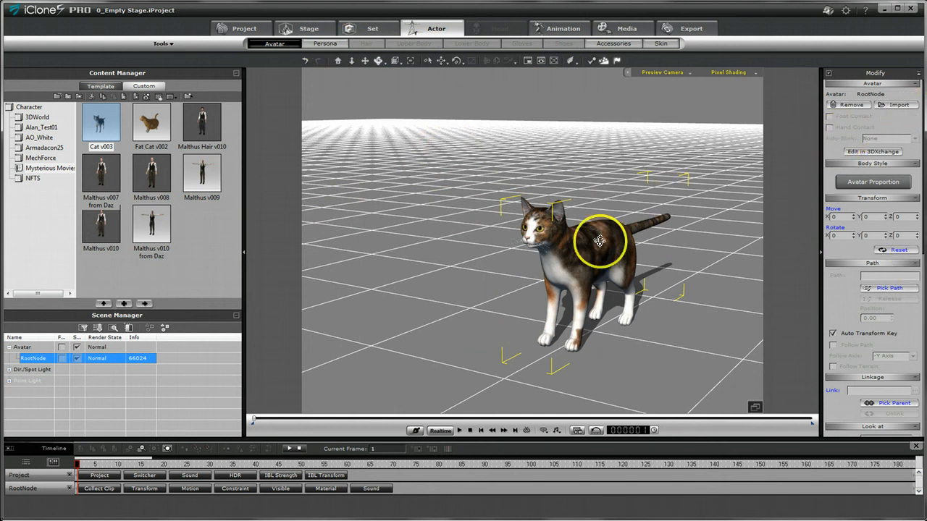
Inspect the cat's skeleton in the motion layer editor by selecting the lThigh bone, and close the editor.
left_click(373, 29)
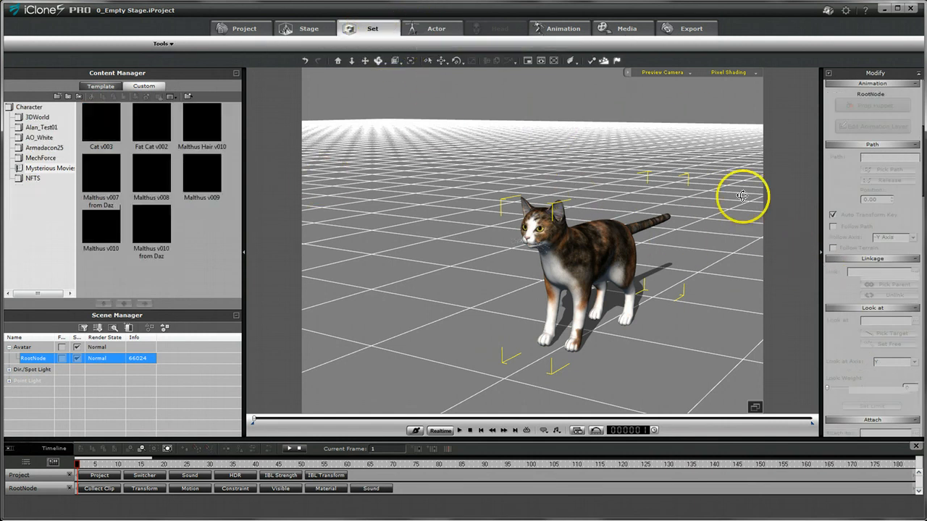
left_click(433, 29)
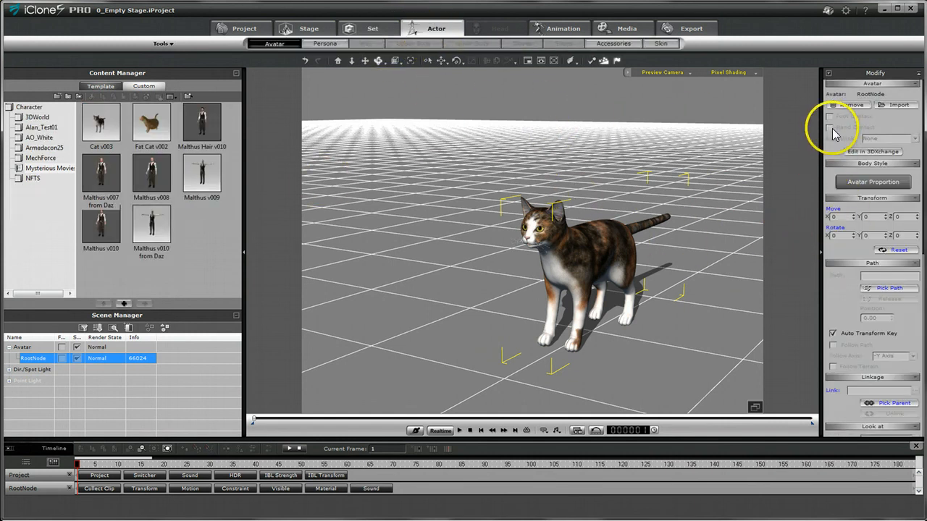
left_click_drag(837, 287, 792, 58)
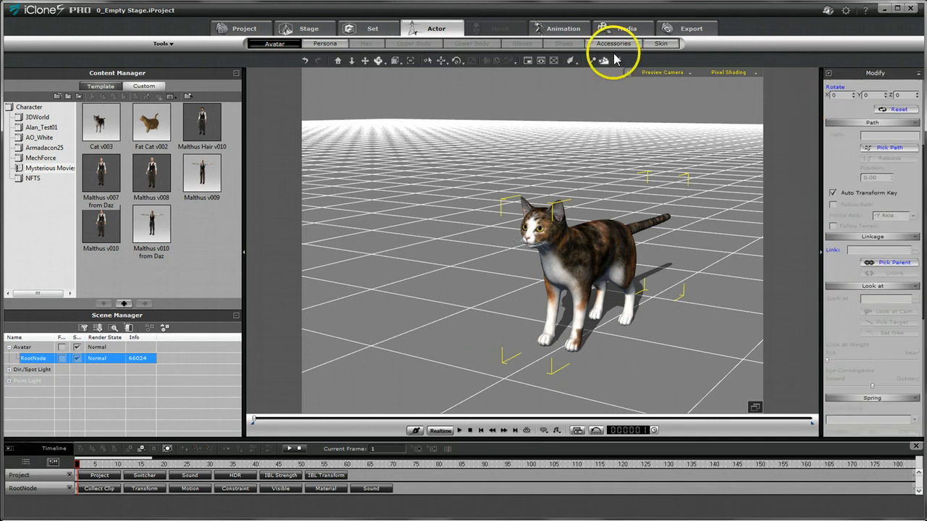
left_click(562, 27)
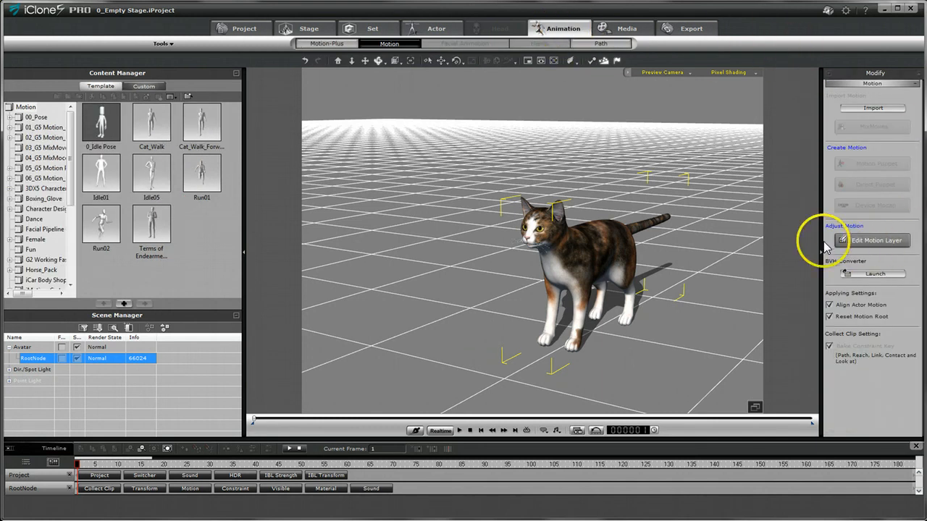
left_click(876, 242)
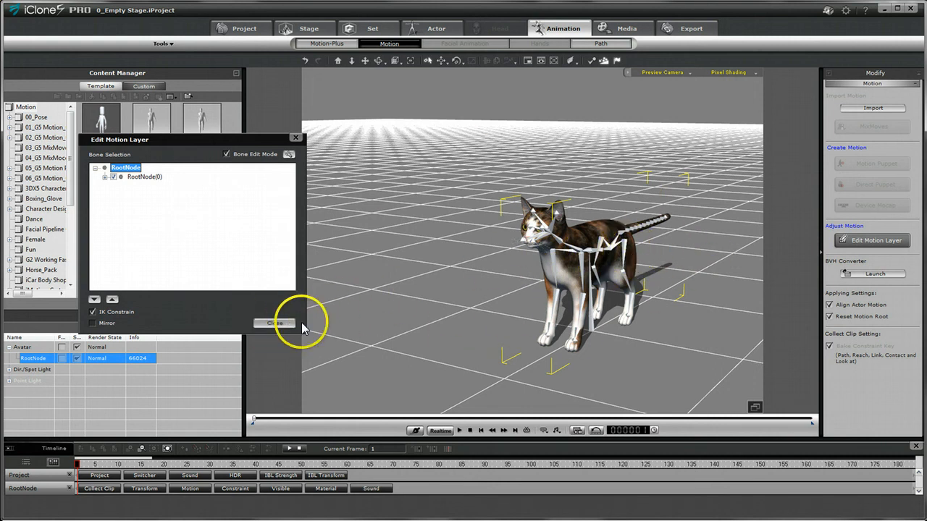
left_click(627, 250)
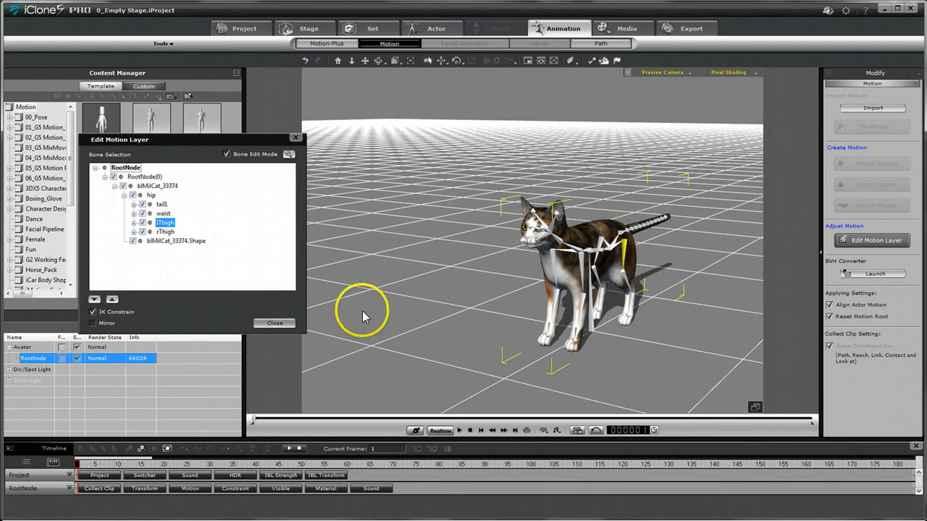
left_click(275, 323)
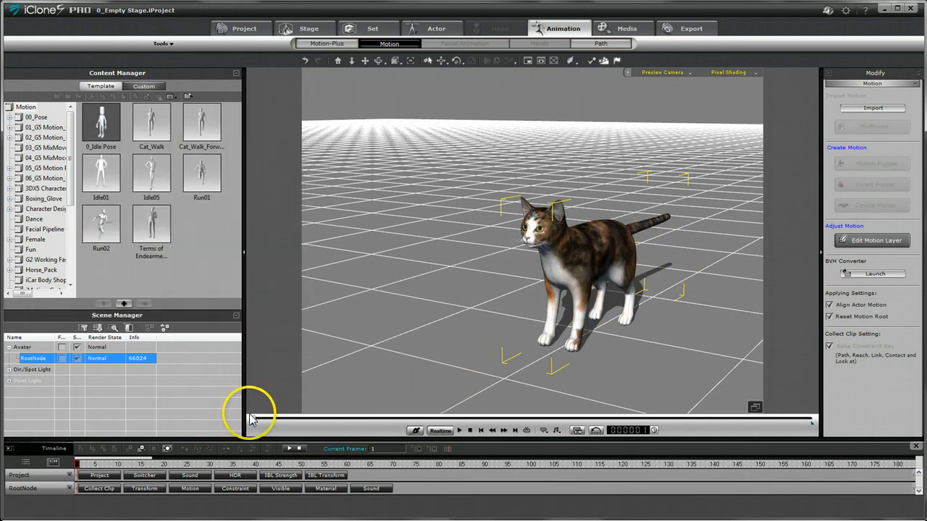
At frame 458, edit the motion layer by rotating the rForeArm bone, with the cat's Motion track shown in the timeline.
left_click_drag(251, 422, 395, 422)
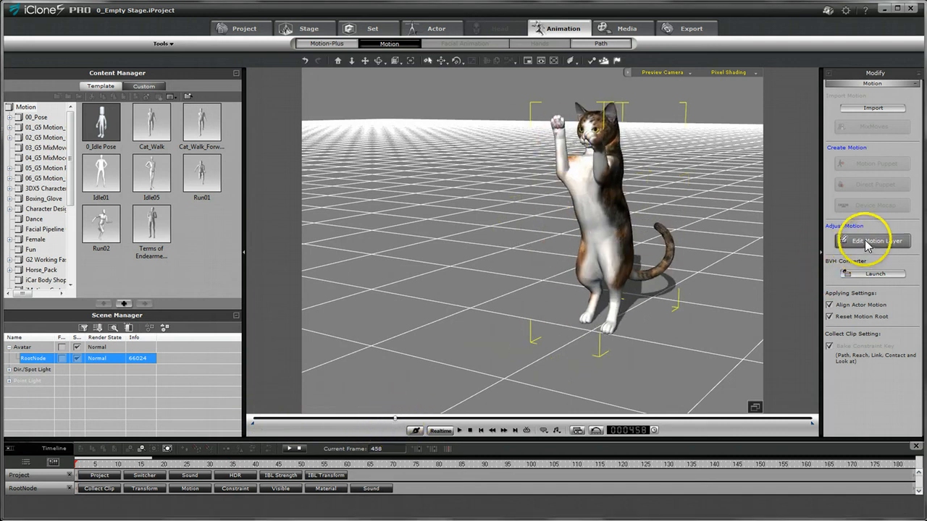
left_click(852, 241)
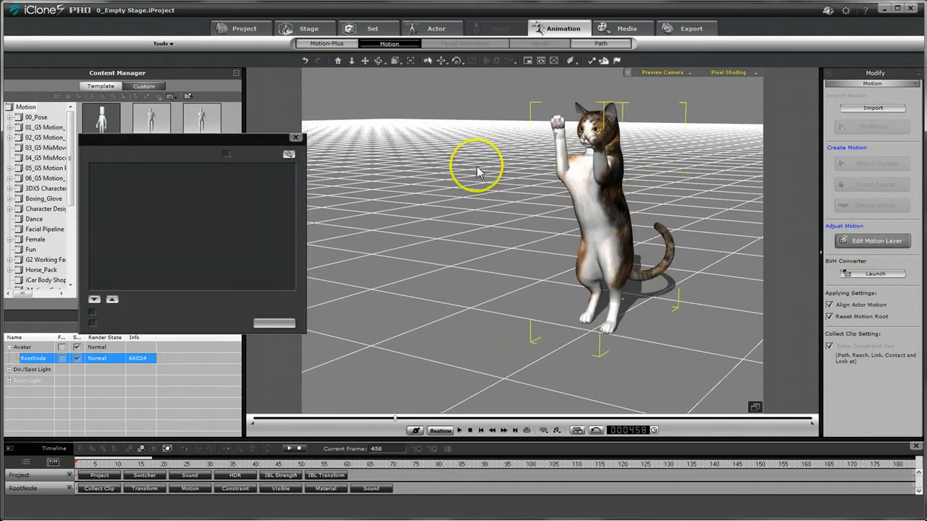
left_click(563, 154)
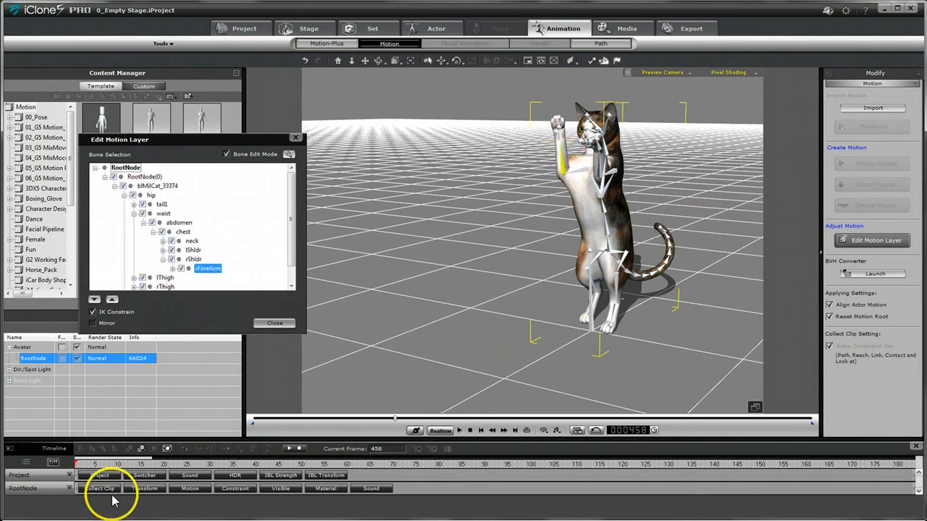
left_click(194, 489)
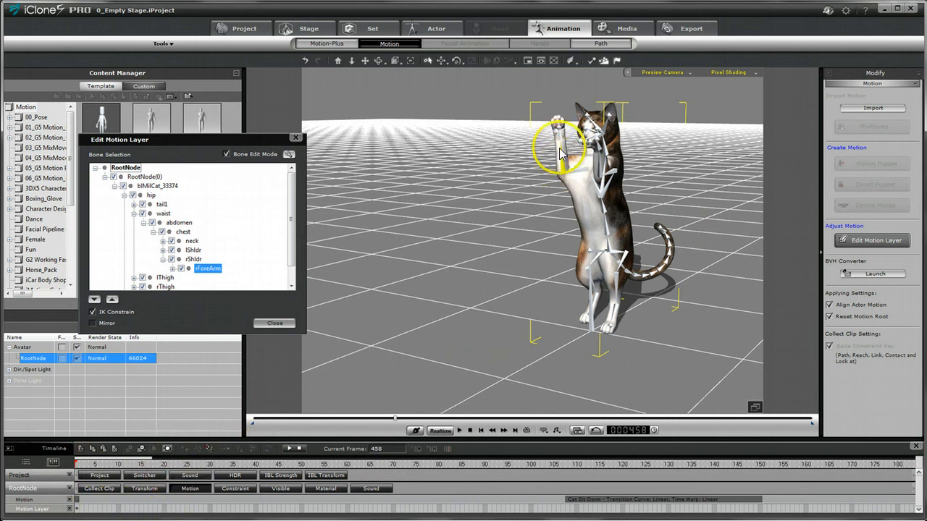
left_click(575, 171)
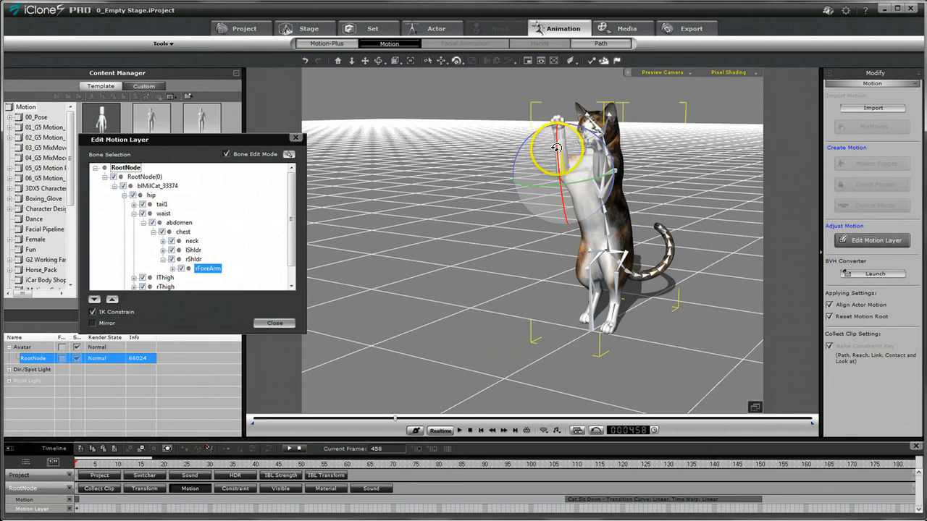
left_click_drag(556, 149, 556, 149)
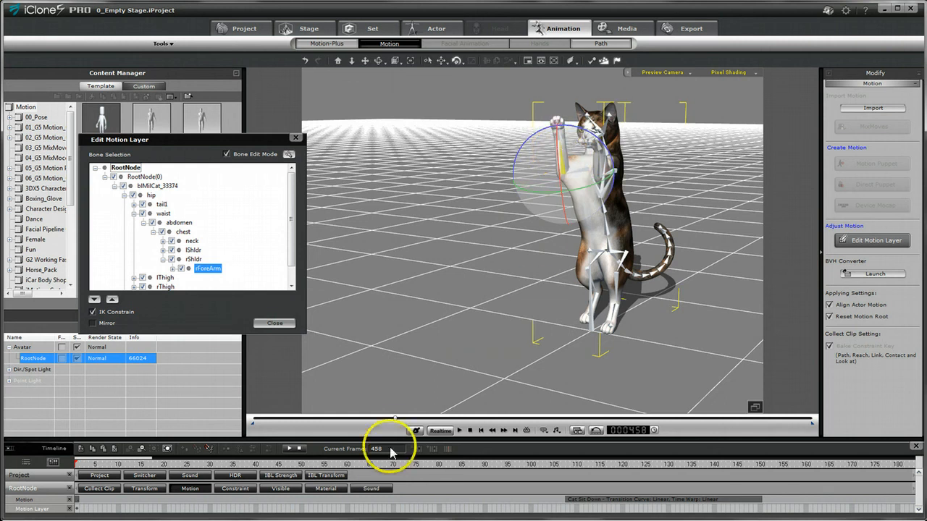
At frame 497, pose the cat's raised right front leg by rotating the rForeArm and rWrist bones in the motion layer.
left_click_drag(397, 424, 409, 427)
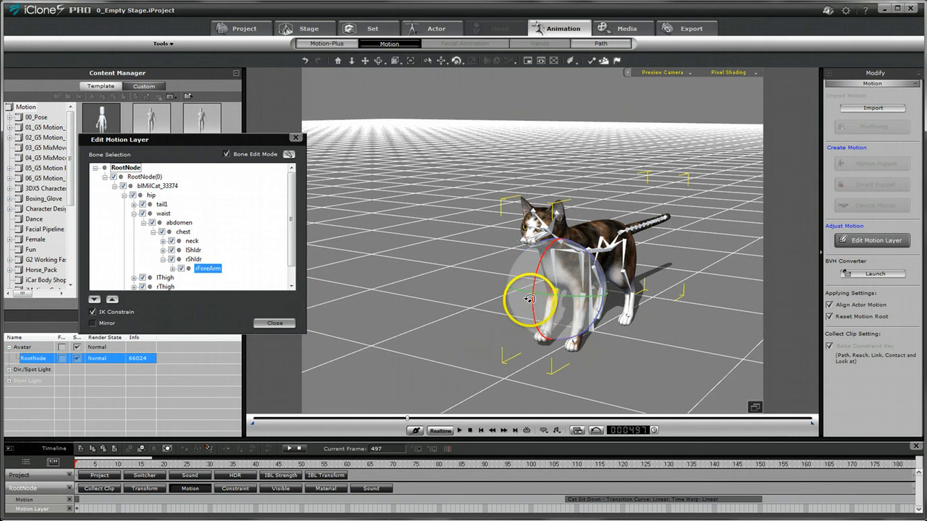
left_click_drag(529, 299, 529, 287)
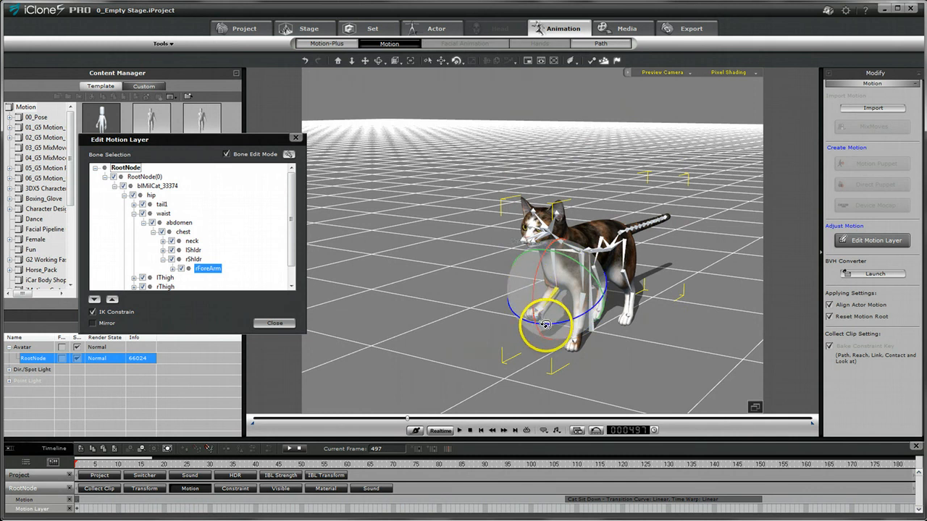
left_click(538, 311)
left_click_drag(525, 285, 511, 310)
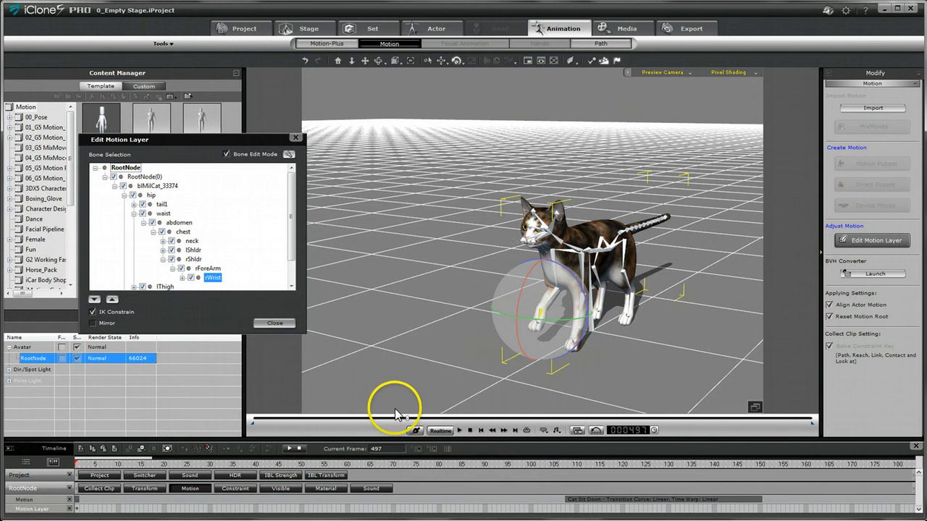
Go back to frame 171 to check the adjusted motion, then close the motion layer editor and deselect the cat.
left_click_drag(407, 420, 306, 421)
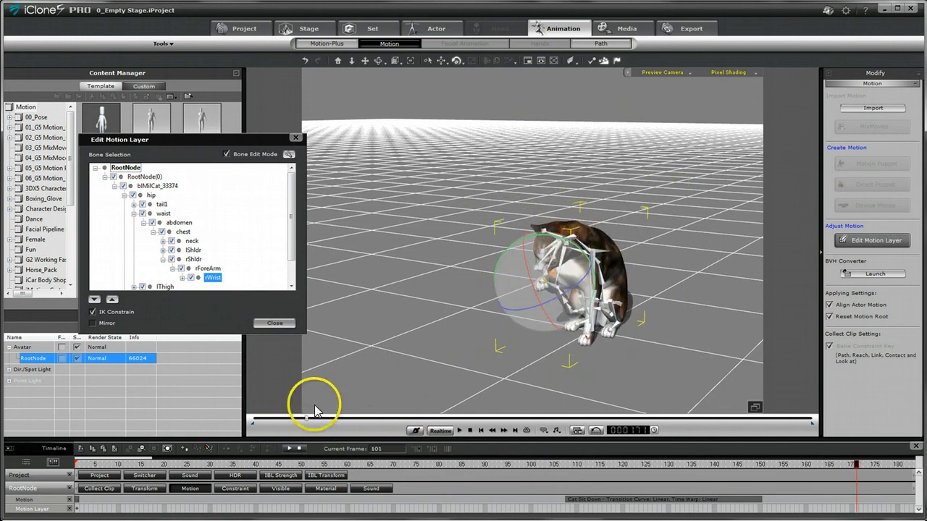
left_click(276, 323)
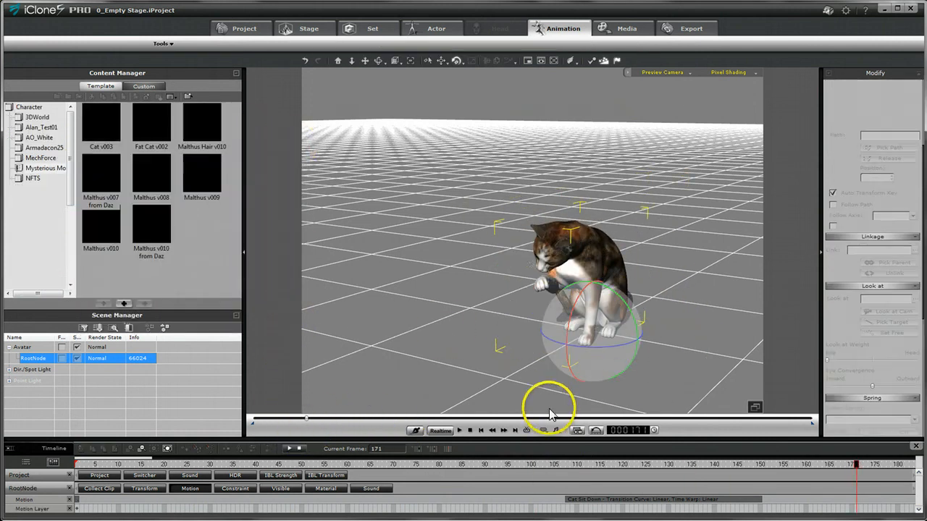
left_click(430, 385)
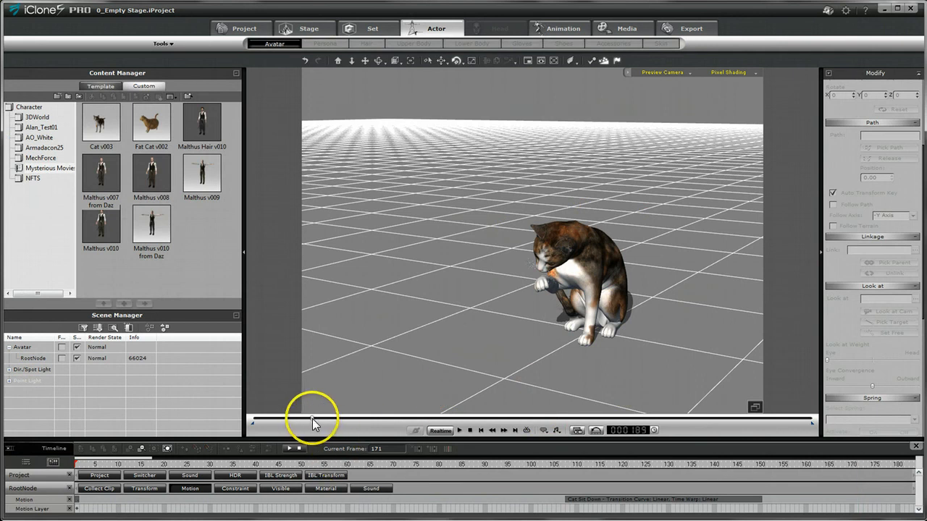
Return to the first frame and fit the timeline to the full project length.
left_click_drag(313, 421, 222, 424)
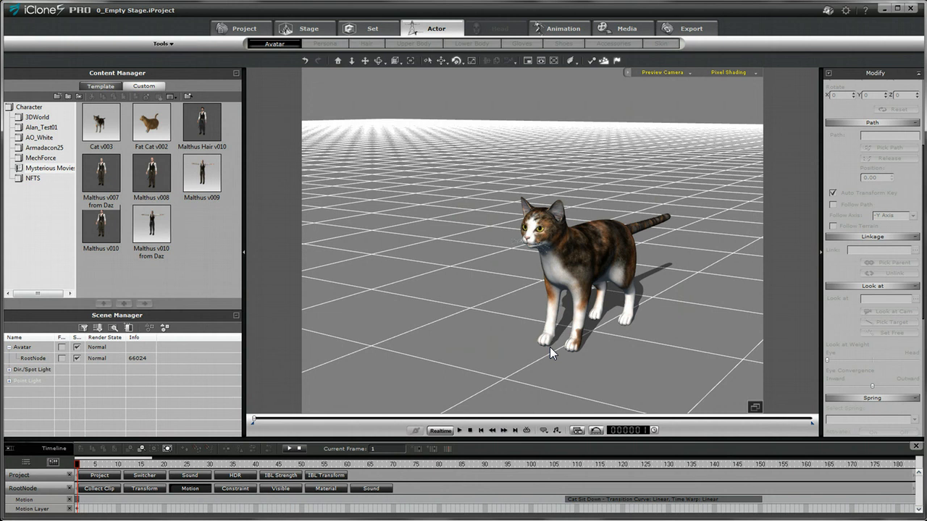
left_click(166, 449)
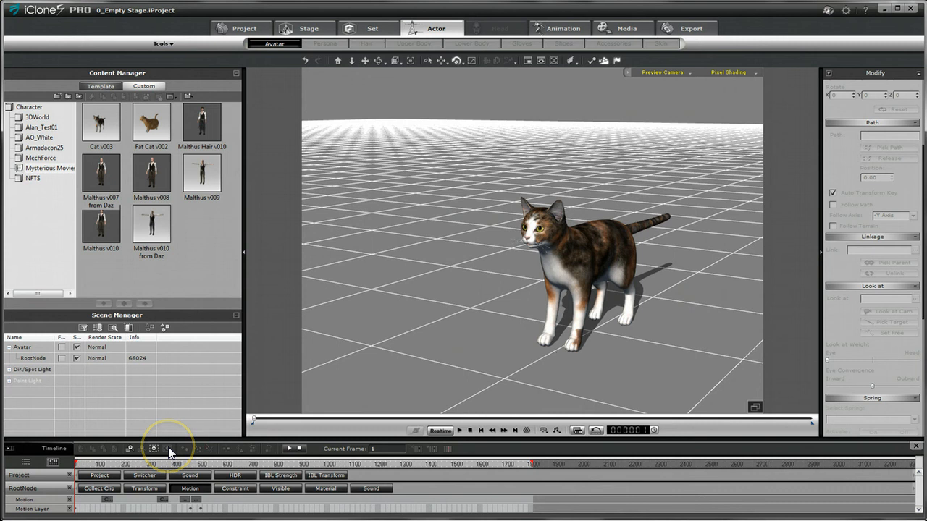